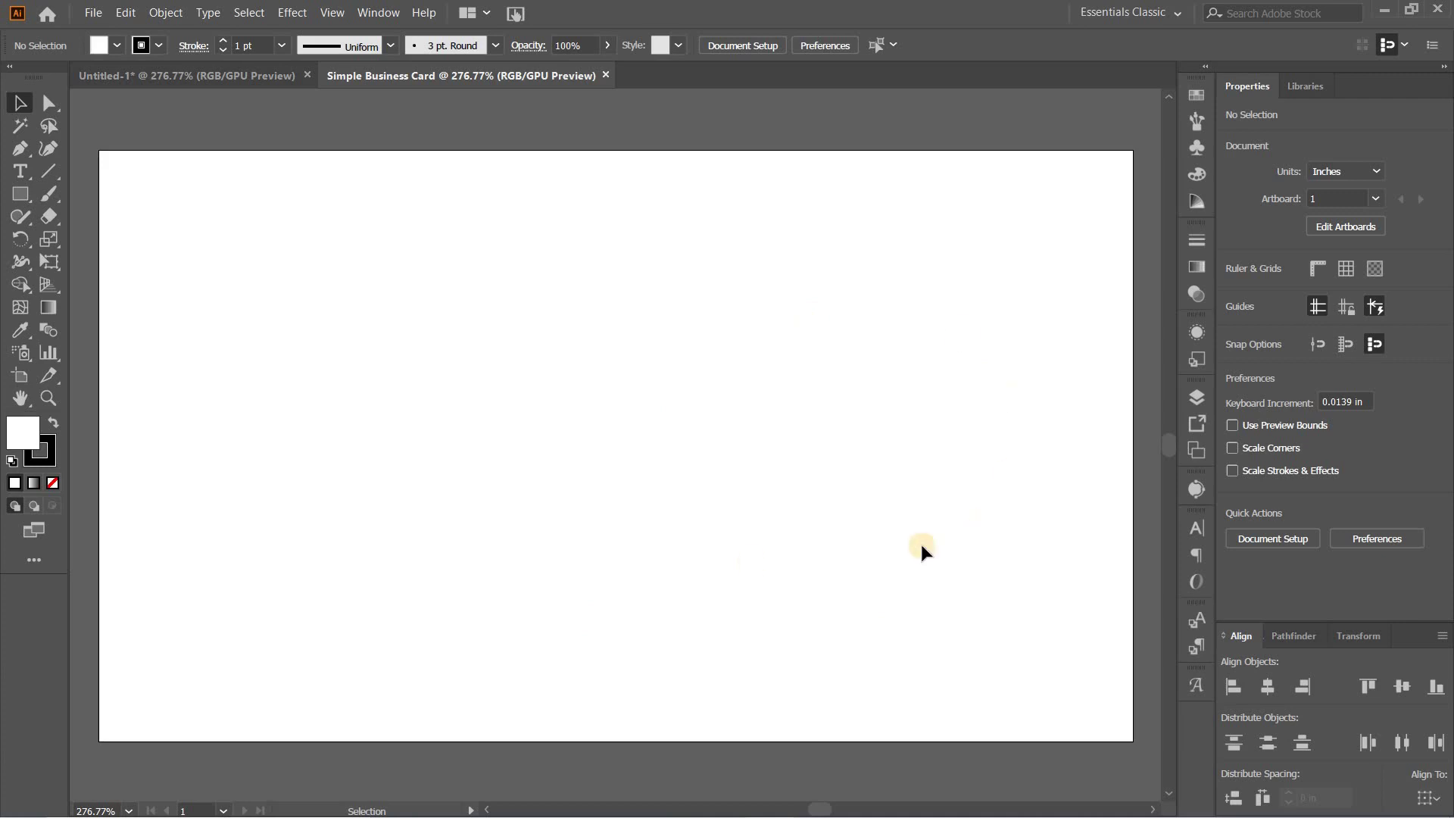
# Step: Create a 1.75 × 2 in rectangle with a black fill and no stroke
pyautogui.click(22, 195)
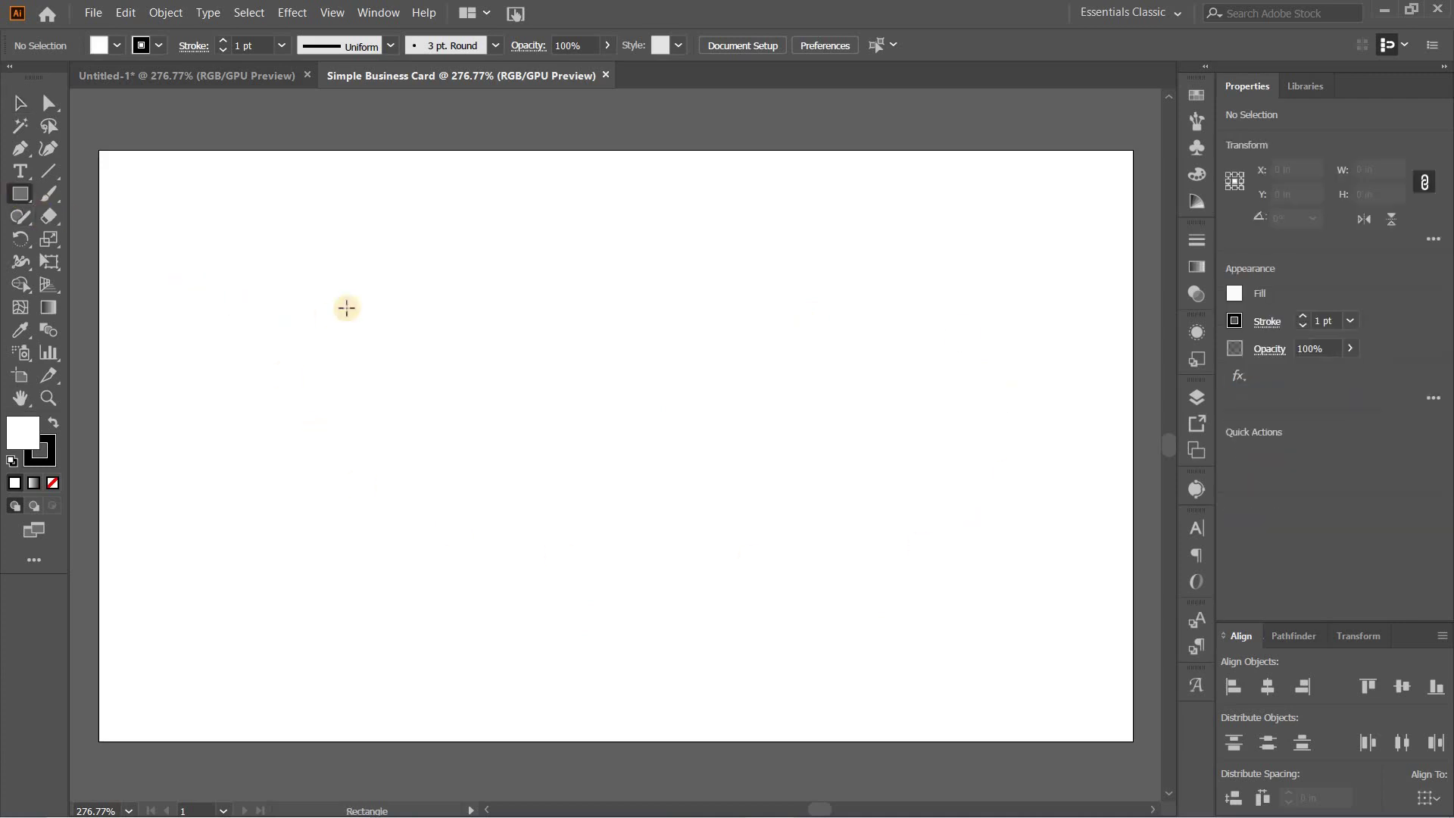
pyautogui.click(354, 318)
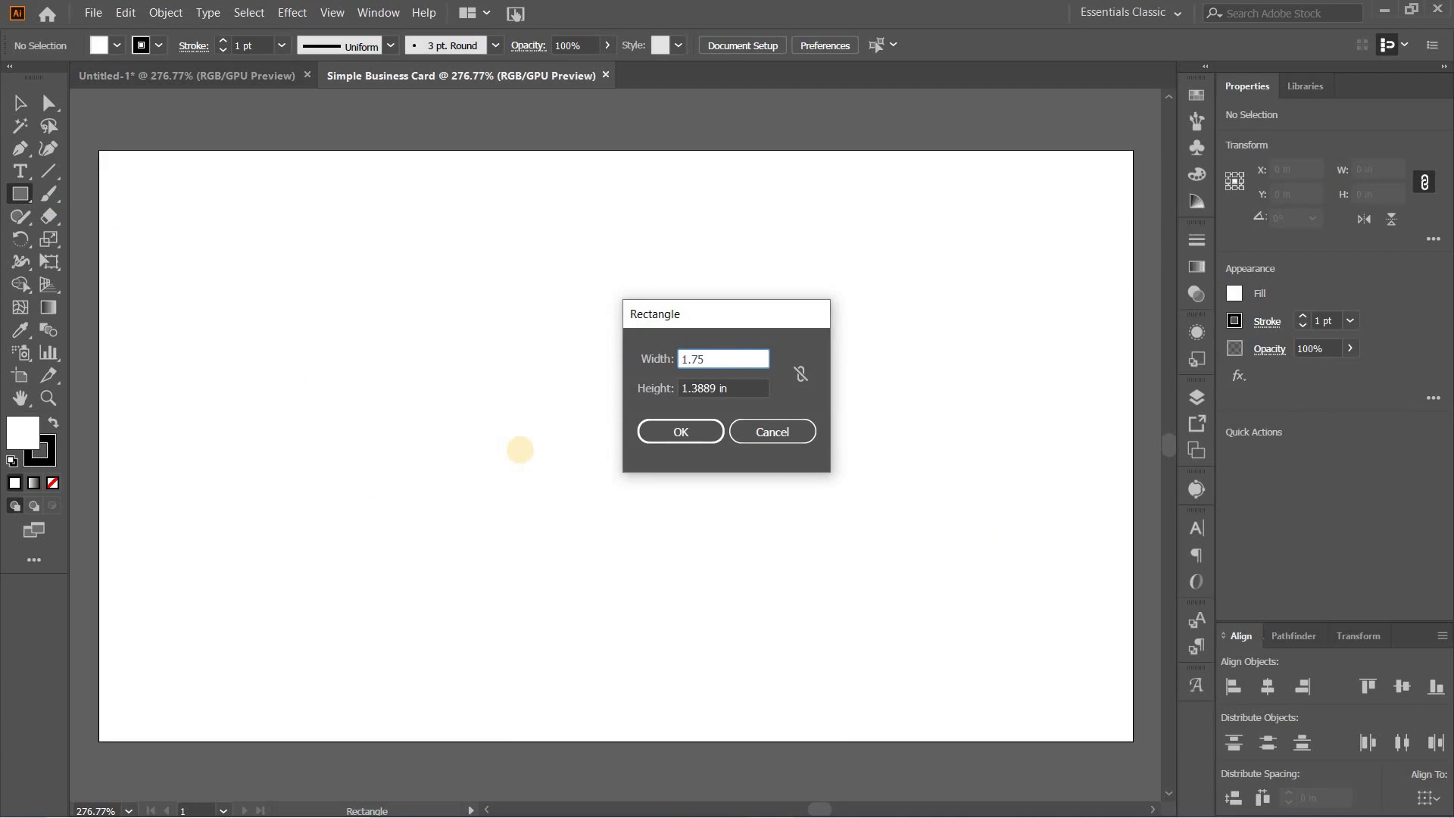
pyautogui.write('1.75')
pyautogui.press('Tab')
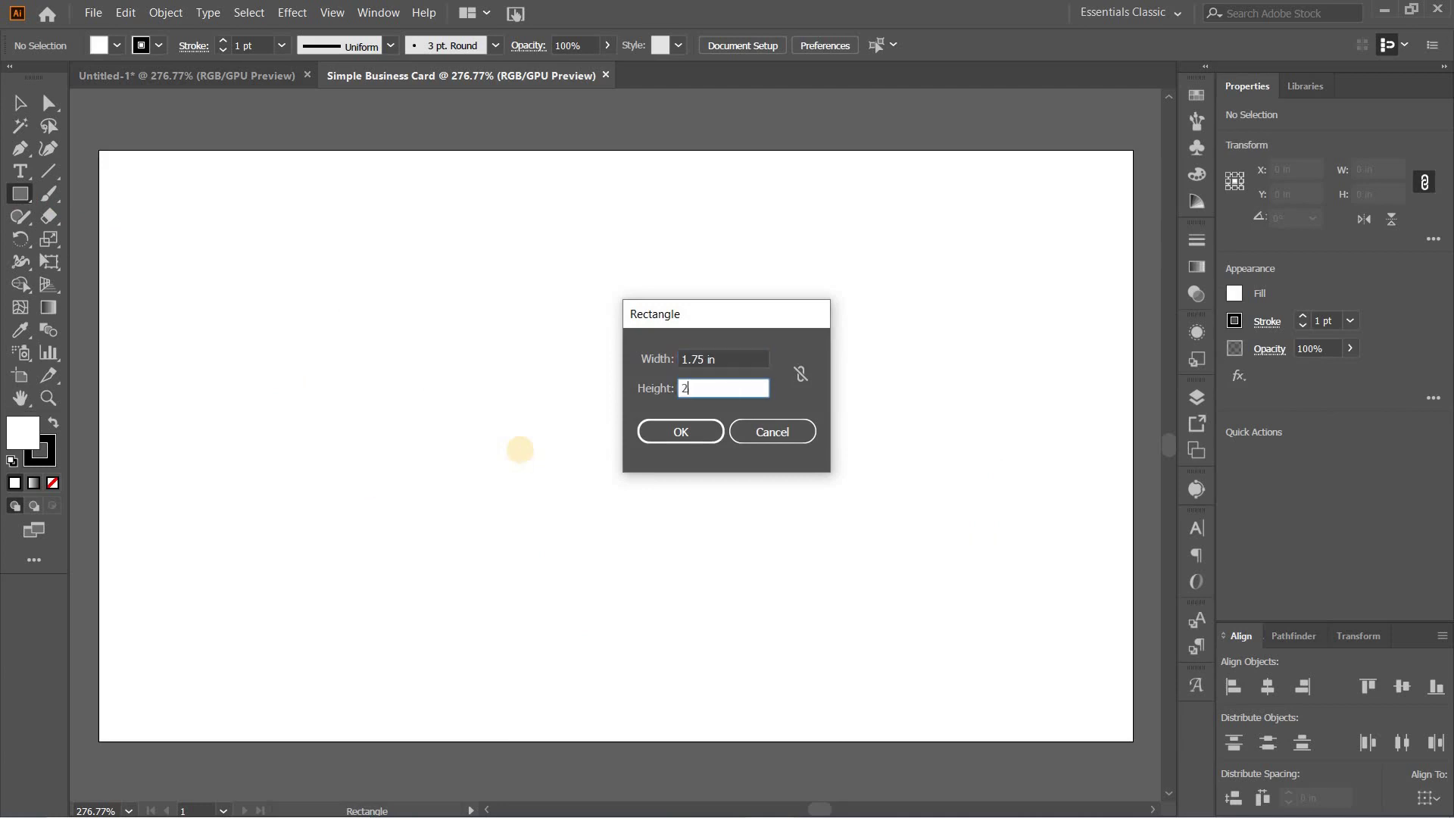
pyautogui.press('Tab')
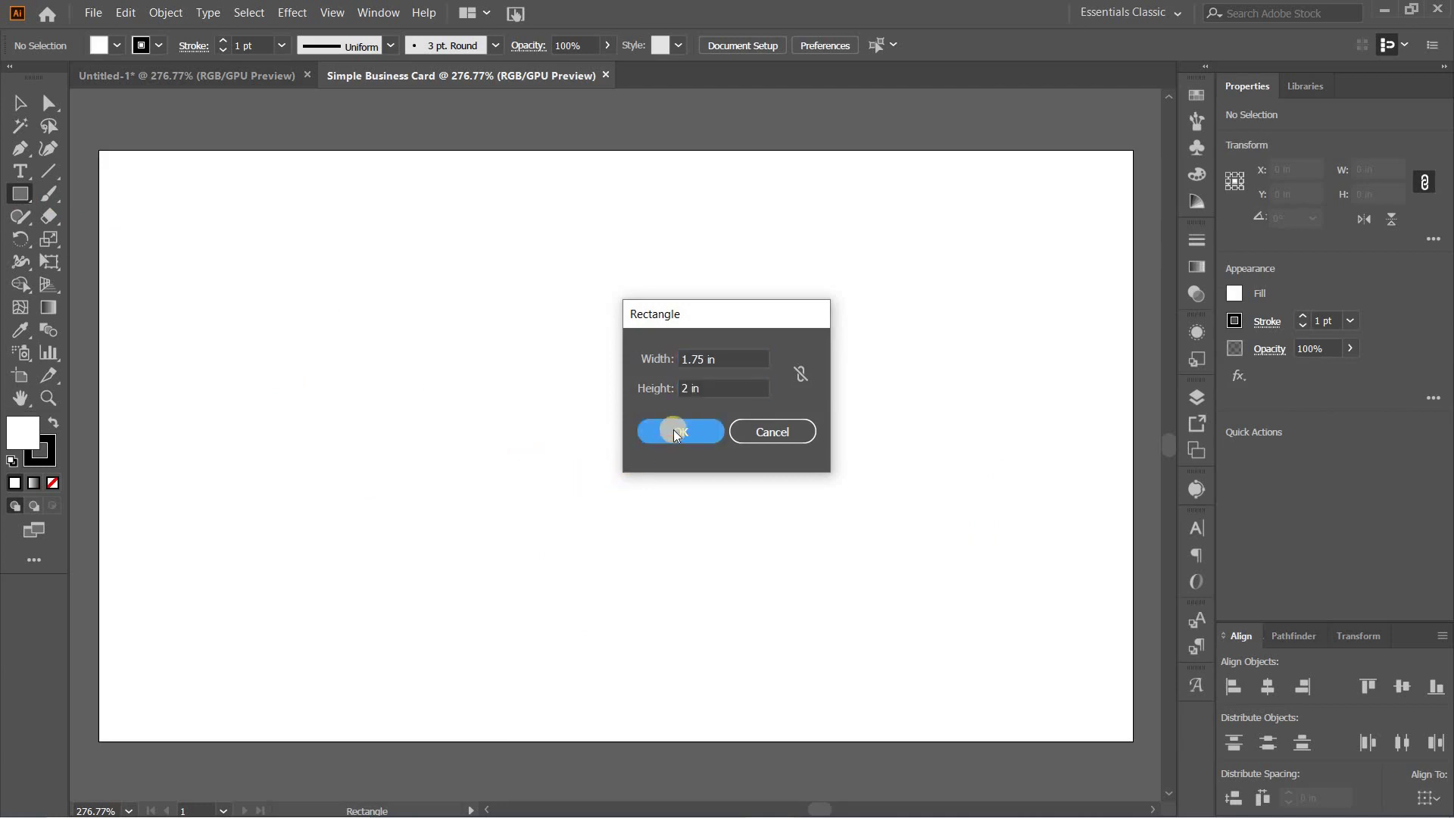
pyautogui.click(677, 432)
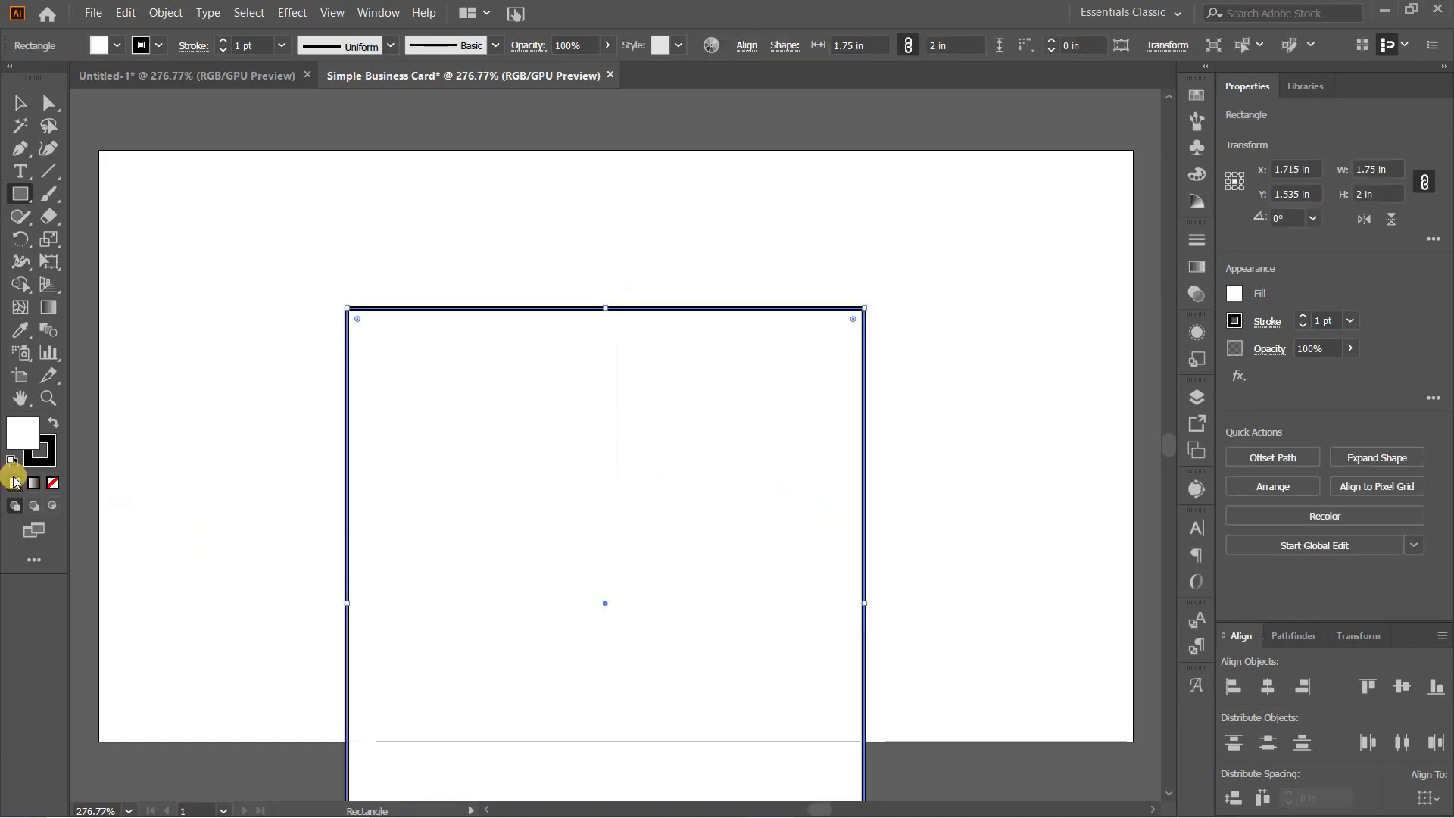
pyautogui.click(53, 423)
pyautogui.click(46, 449)
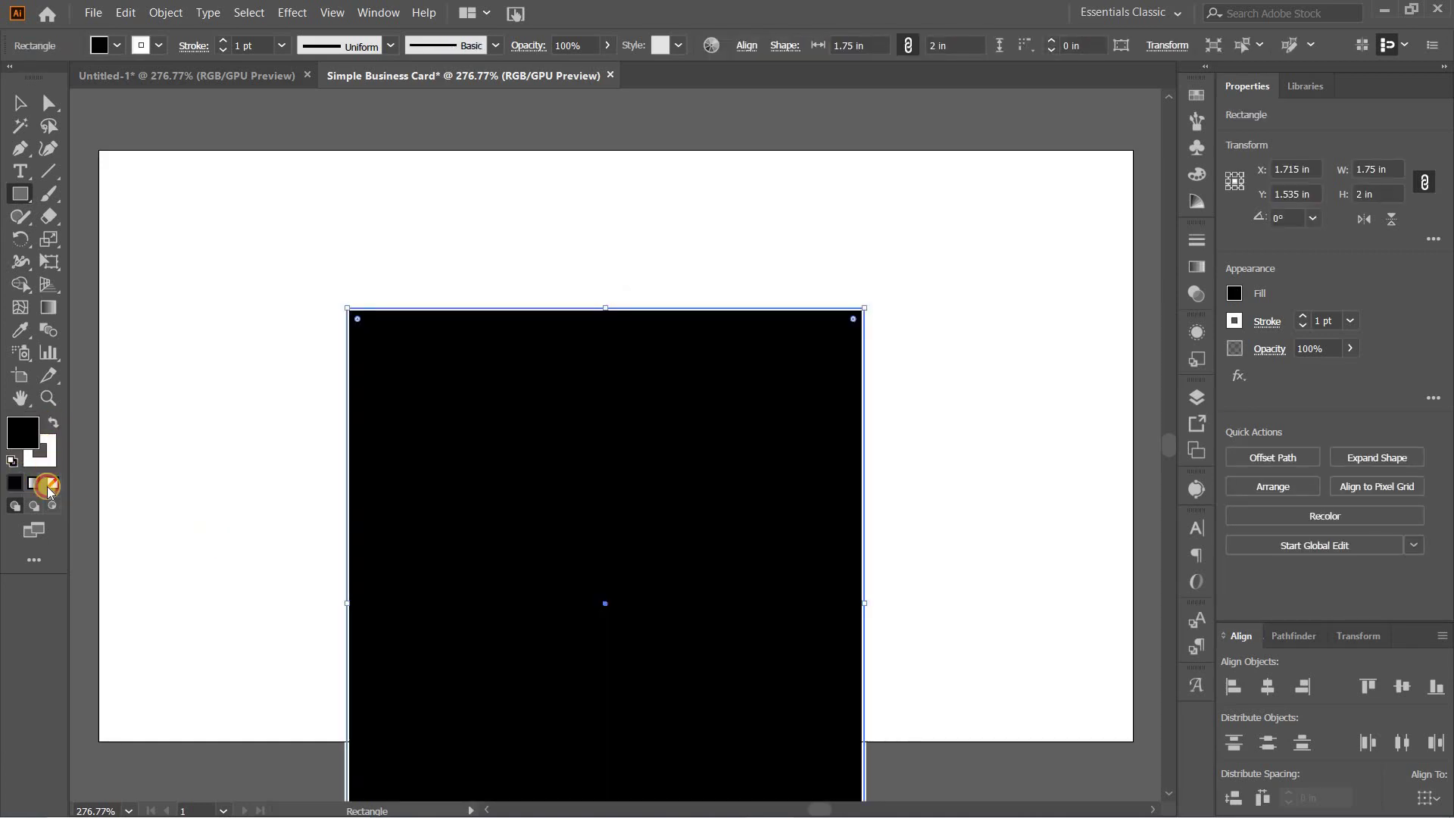
pyautogui.click(48, 482)
pyautogui.click(25, 424)
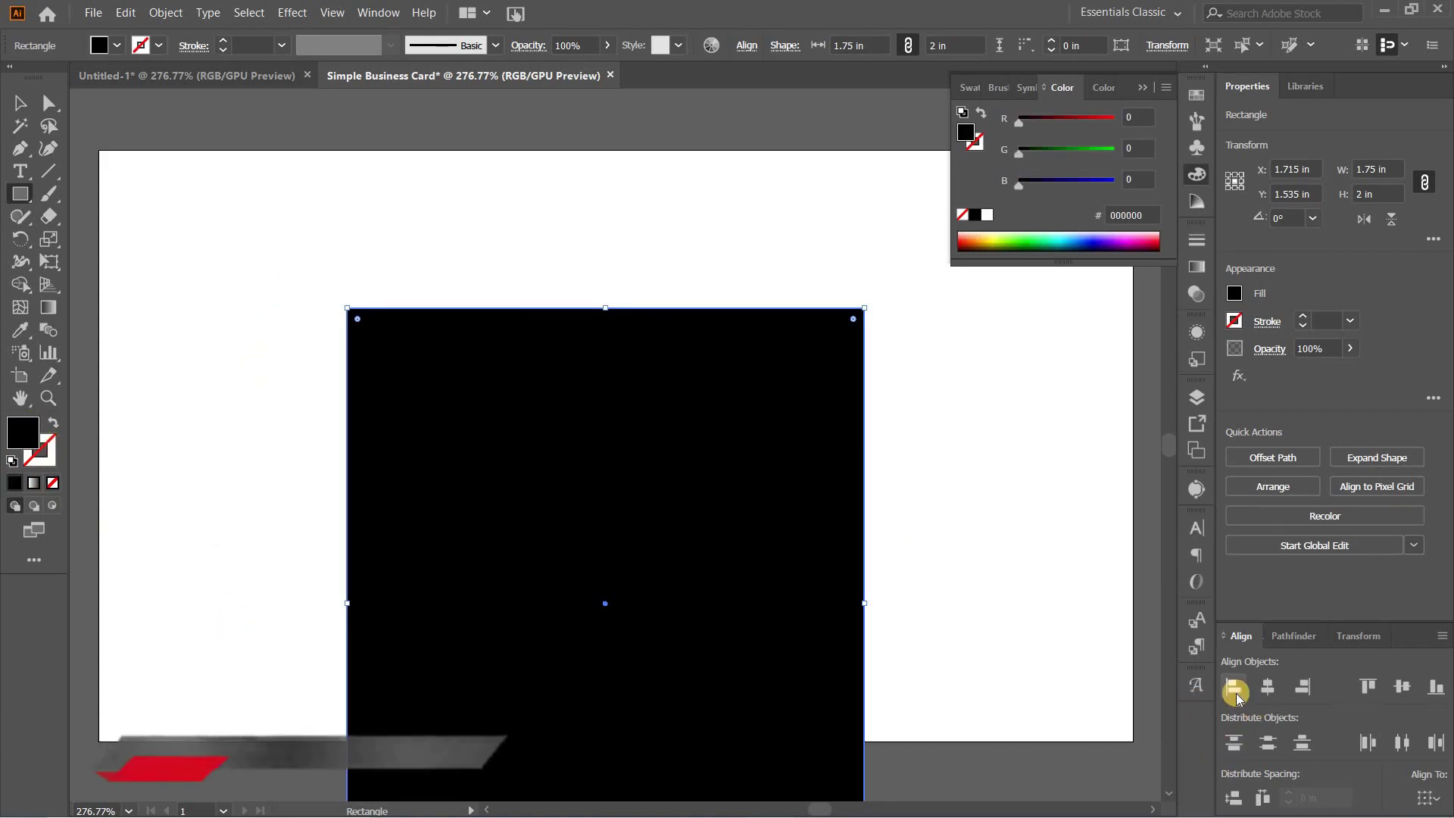
# Step: Align the rectangle to the artboard's left and top edges
pyautogui.click(1235, 690)
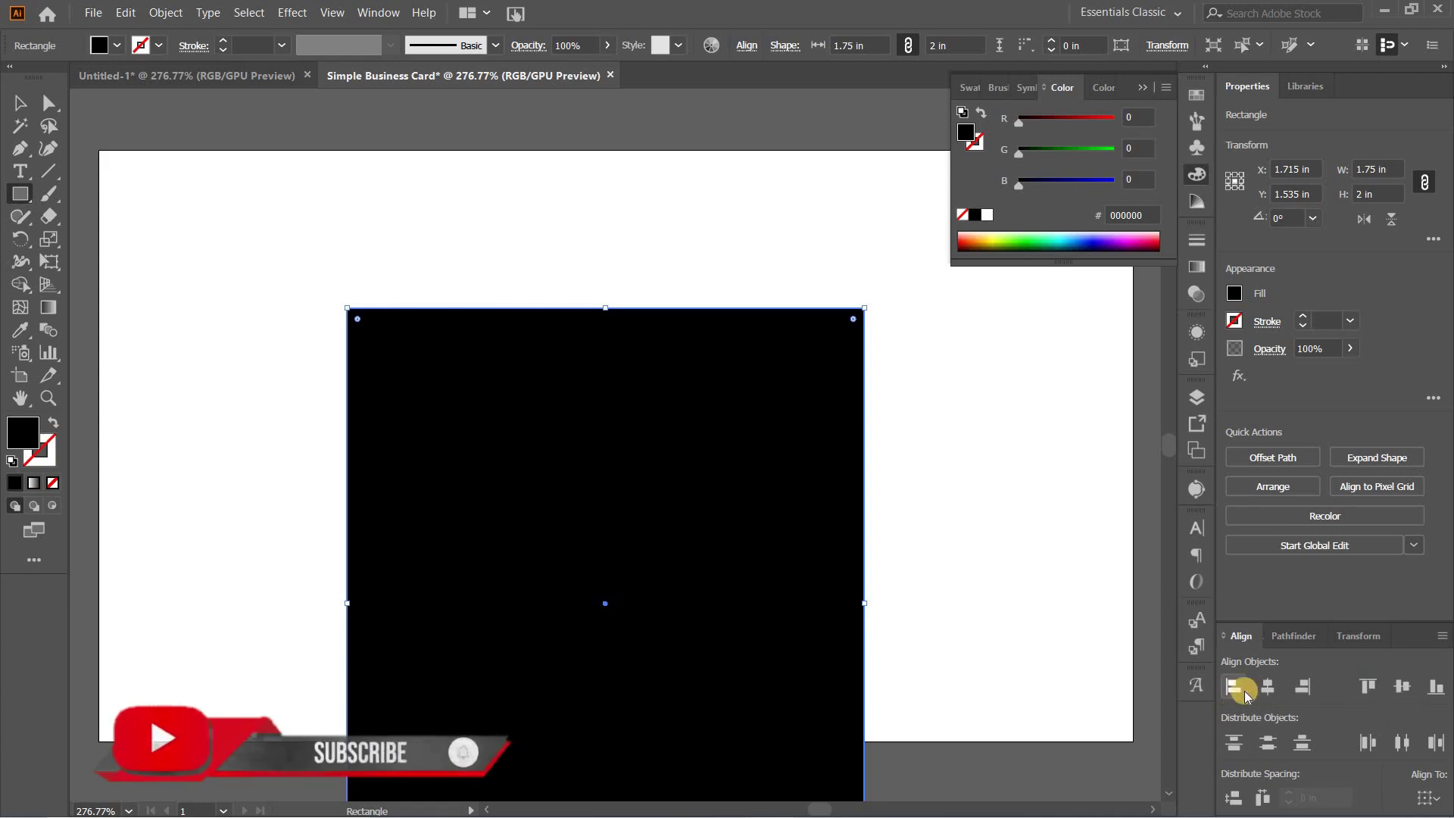
pyautogui.click(1424, 798)
pyautogui.click(1352, 774)
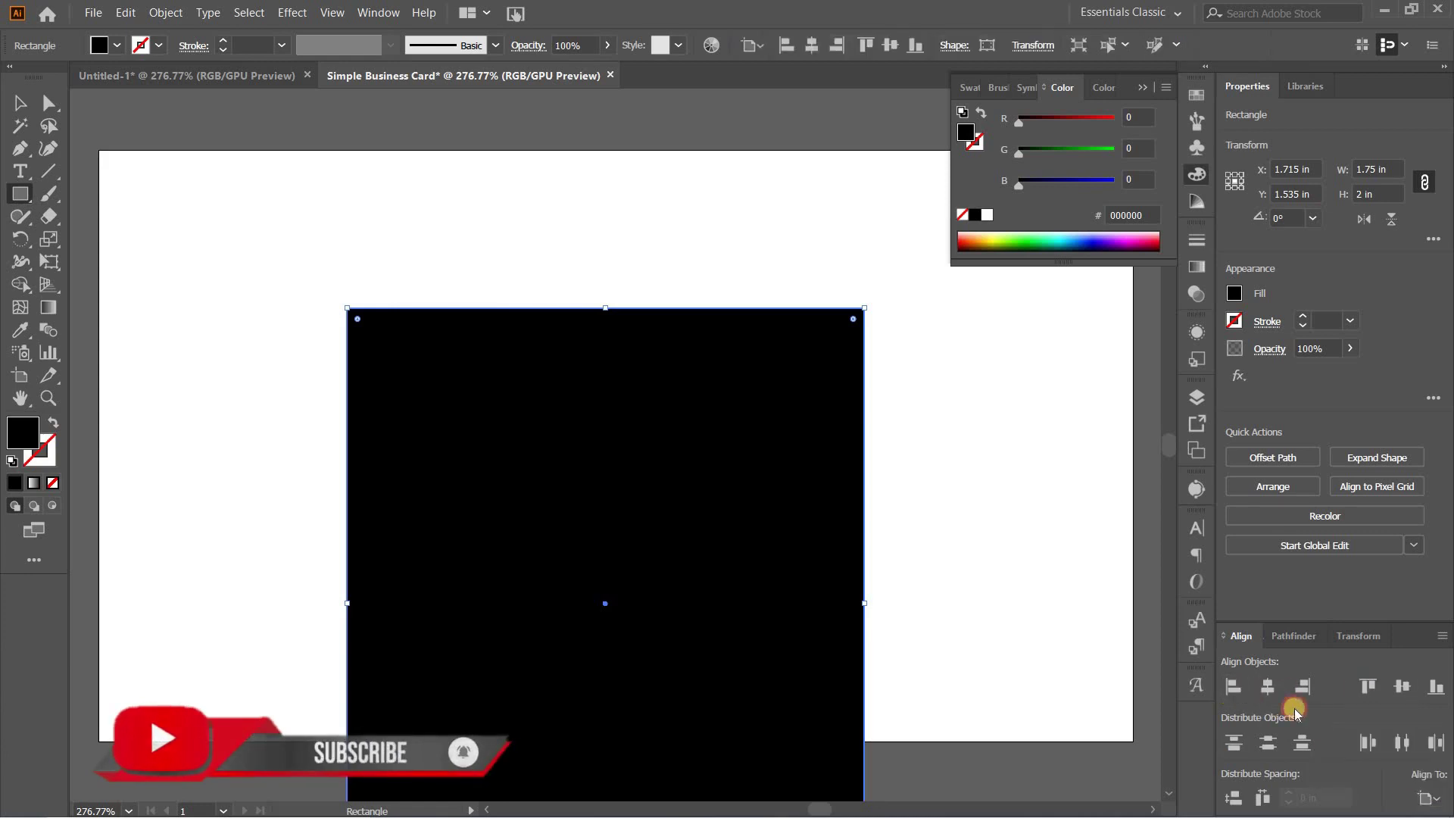
pyautogui.click(1234, 687)
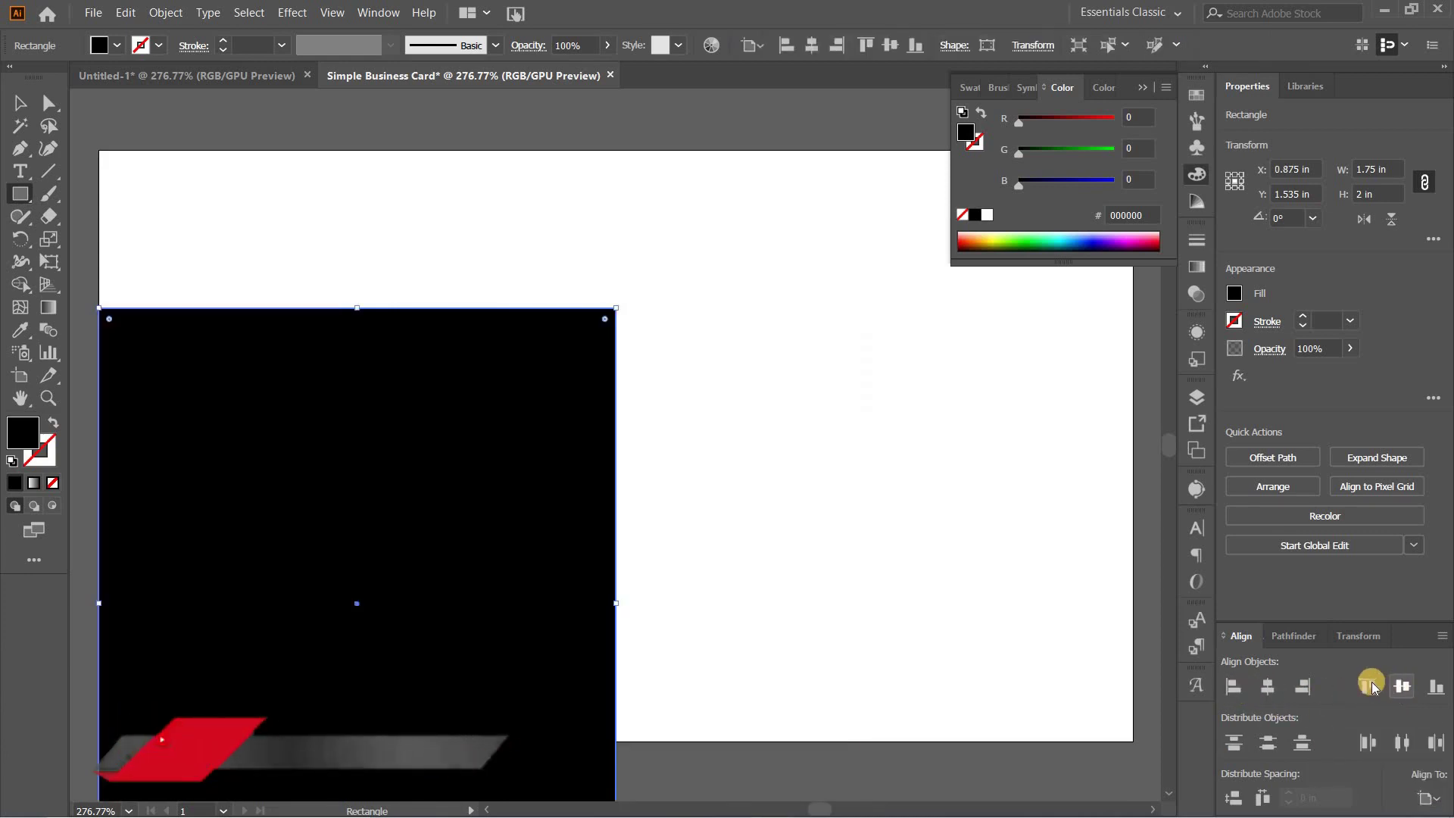
pyautogui.click(1368, 687)
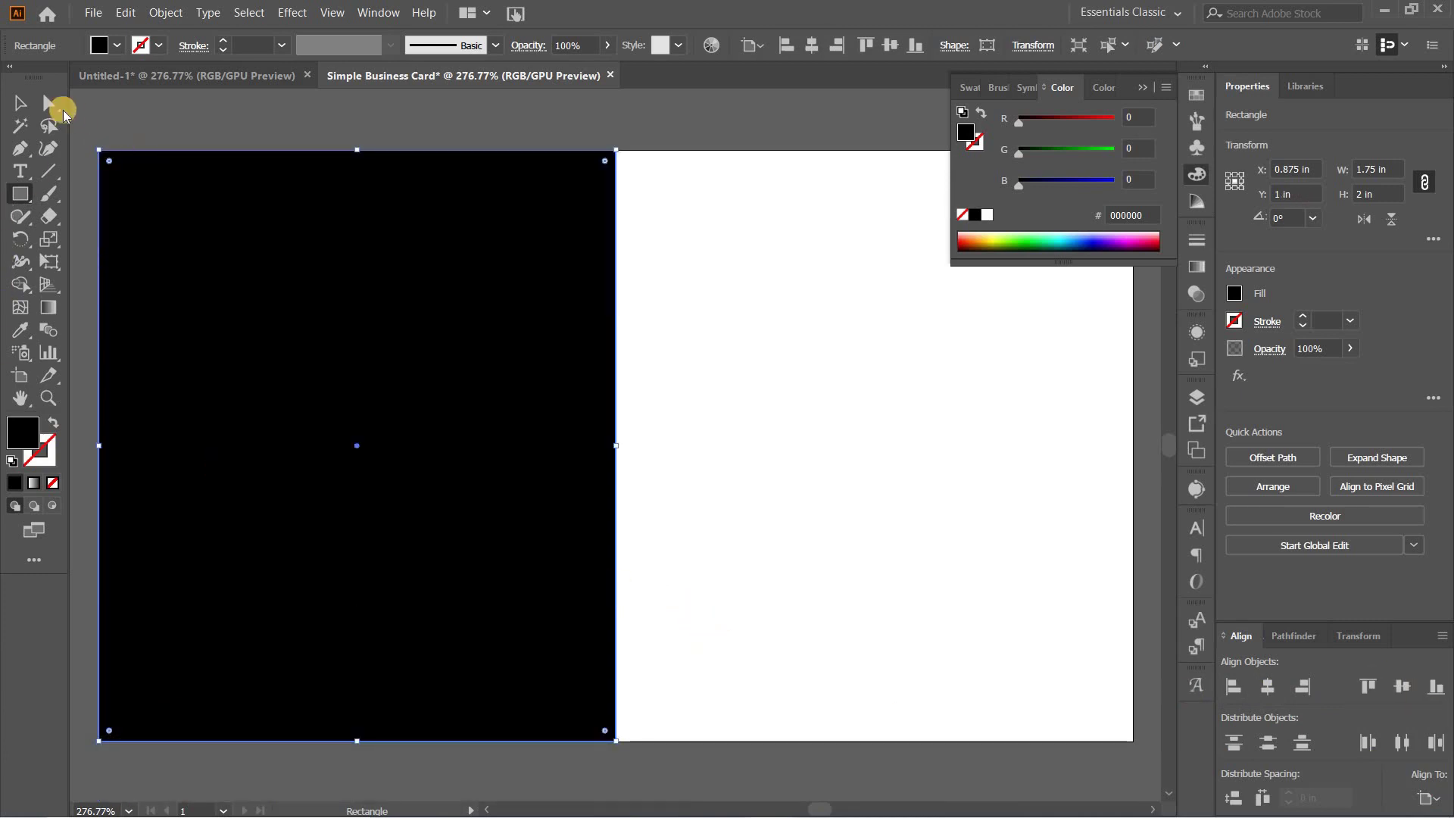
pyautogui.click(20, 103)
# Step: Drag the B SOFT logo from Untitled-1 onto the card's right half
pyautogui.click(649, 386)
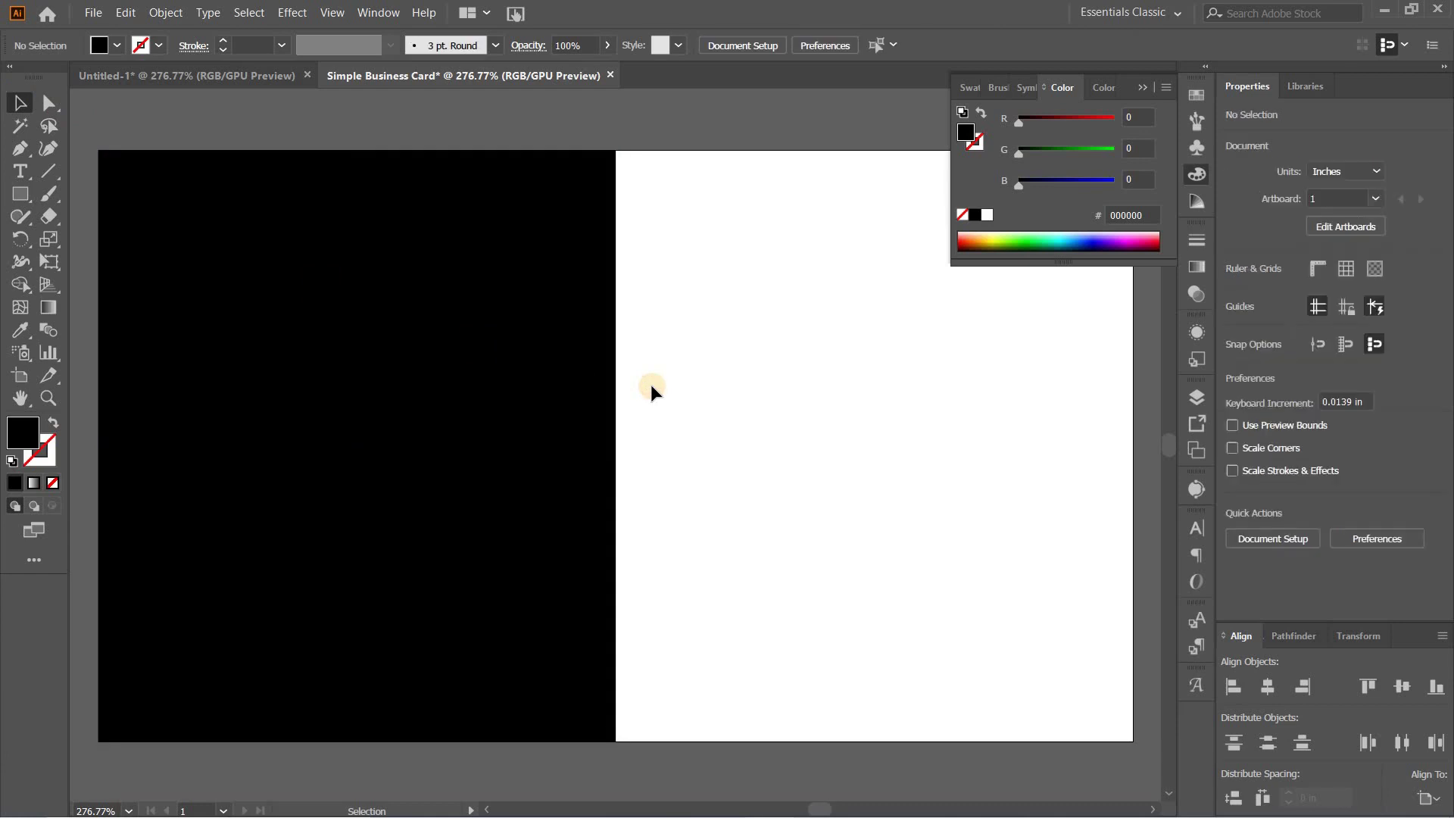
pyautogui.click(215, 75)
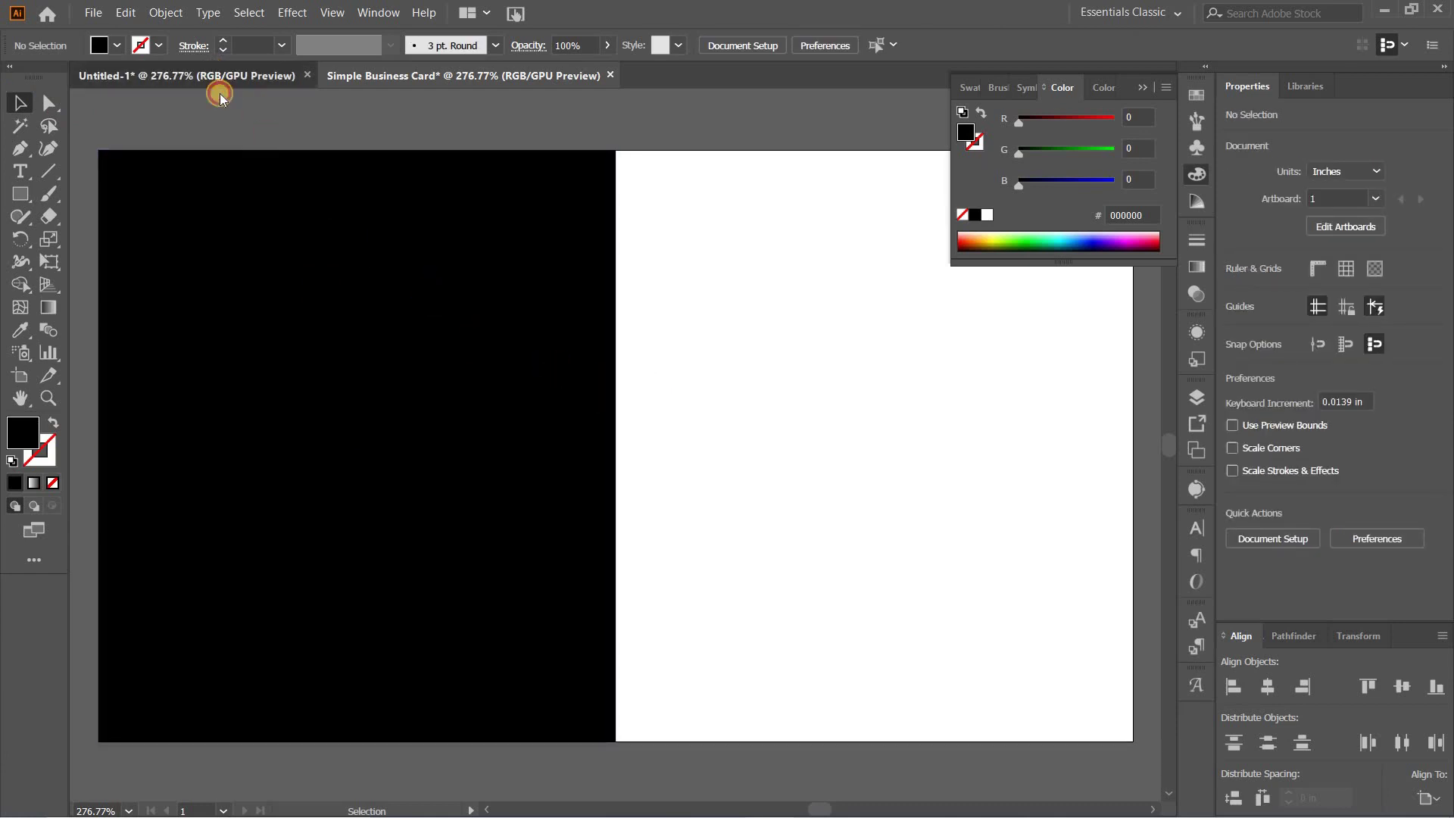
pyautogui.moveTo(347, 349); pyautogui.dragTo(806, 361)
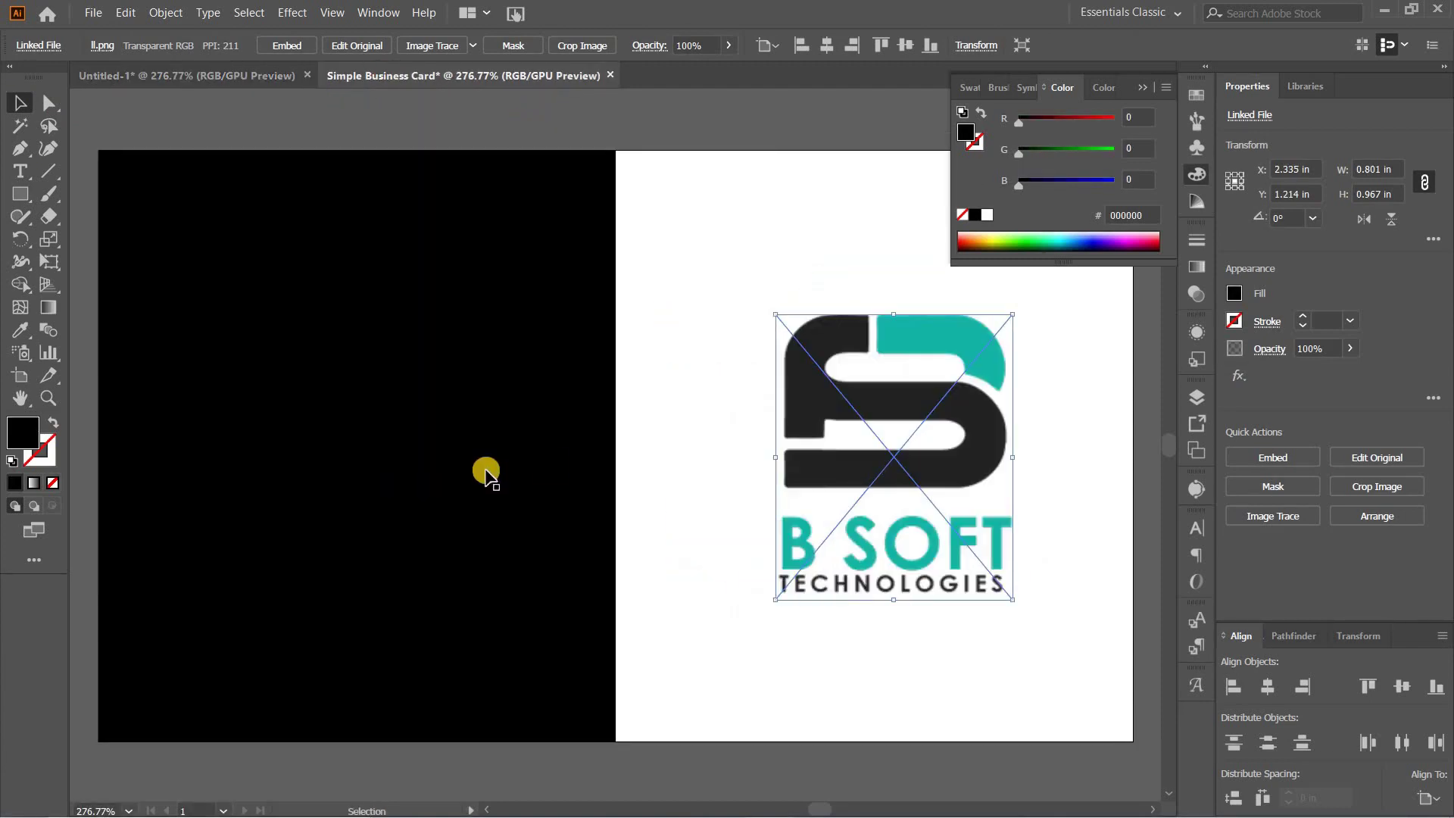
# Step: Recolour the left panel with the logo's dark grey using the Eyedropper
pyautogui.click(422, 470)
pyautogui.click(19, 332)
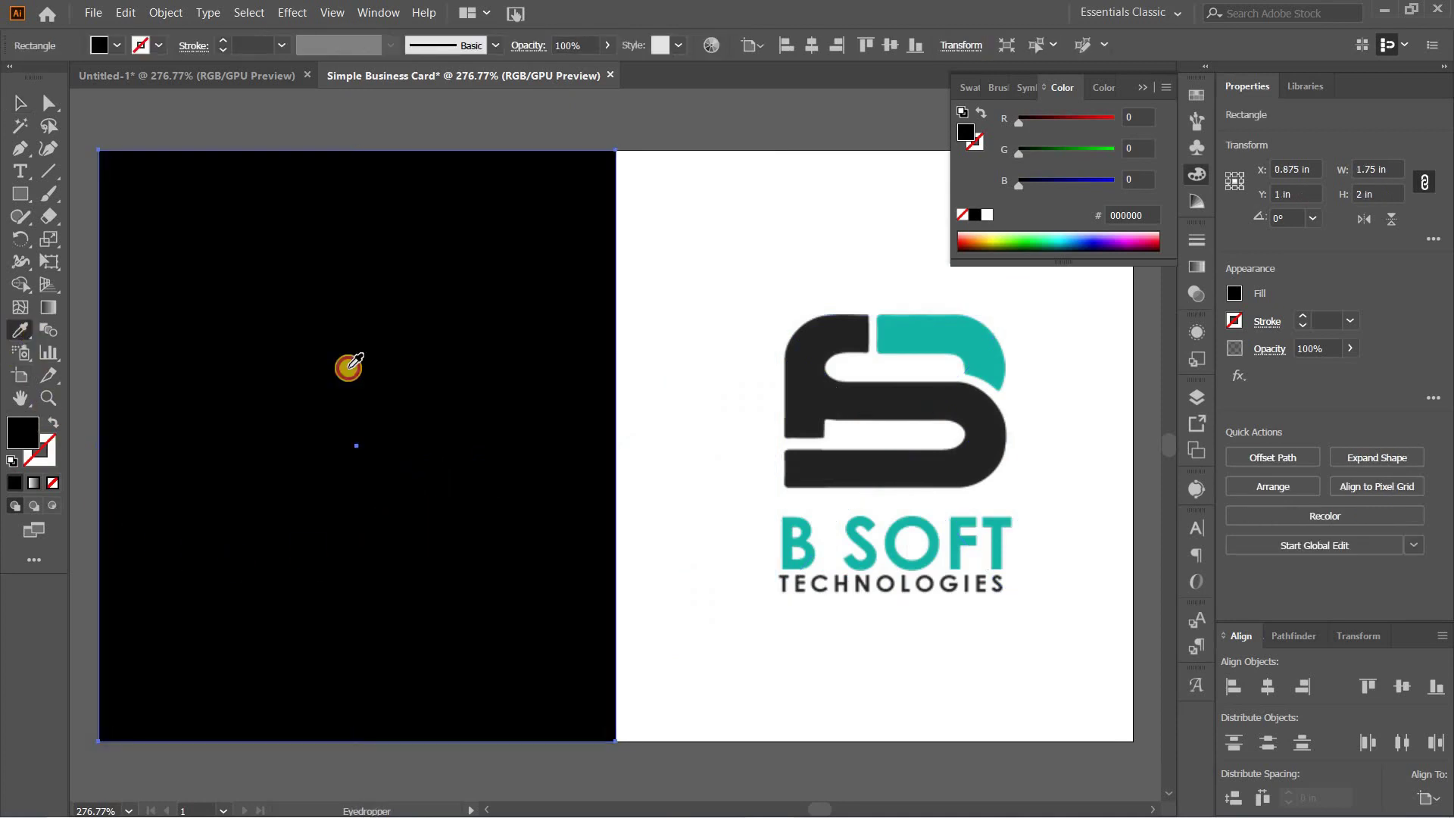
pyautogui.click(858, 400)
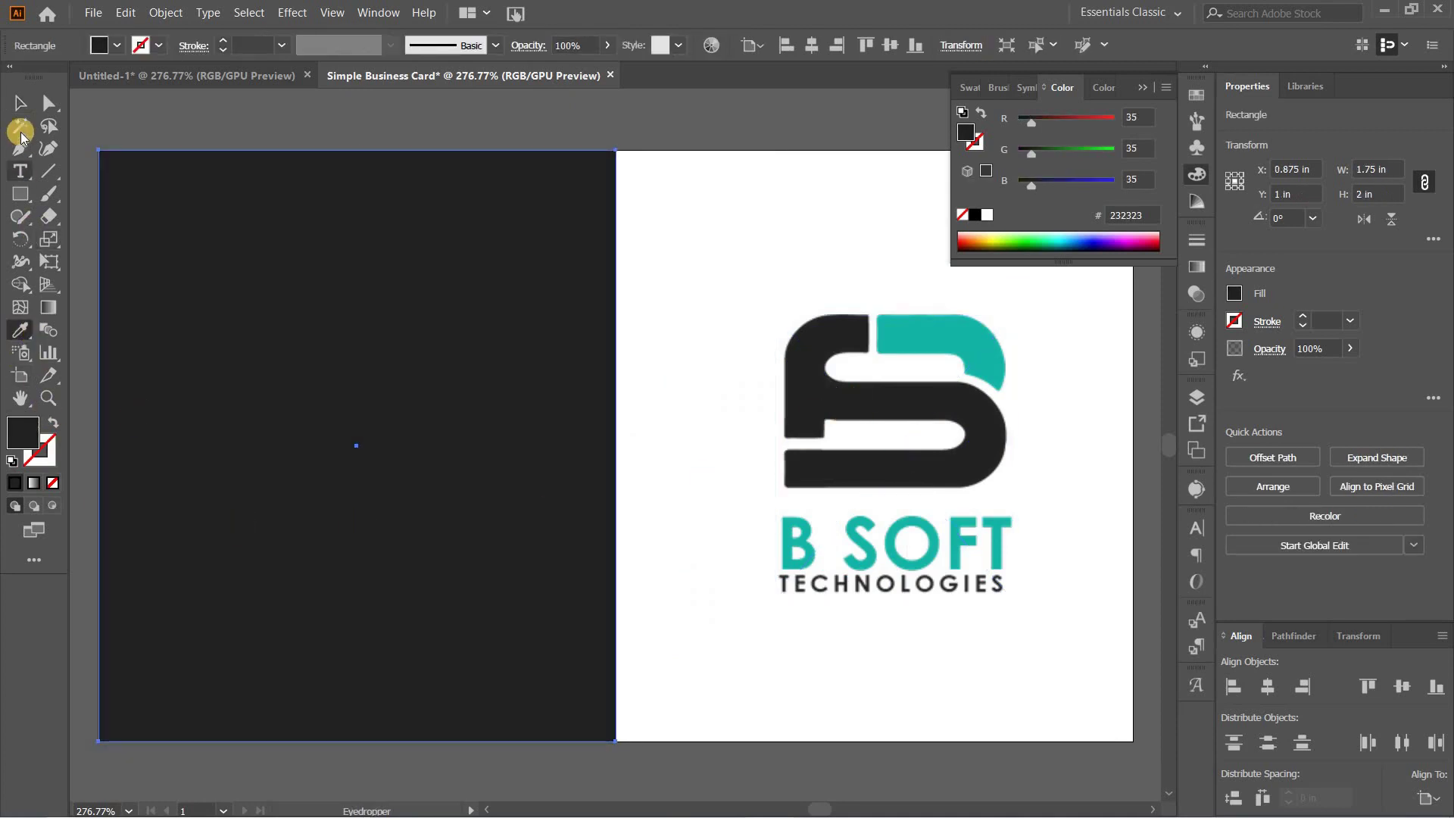
pyautogui.click(20, 103)
pyautogui.click(683, 337)
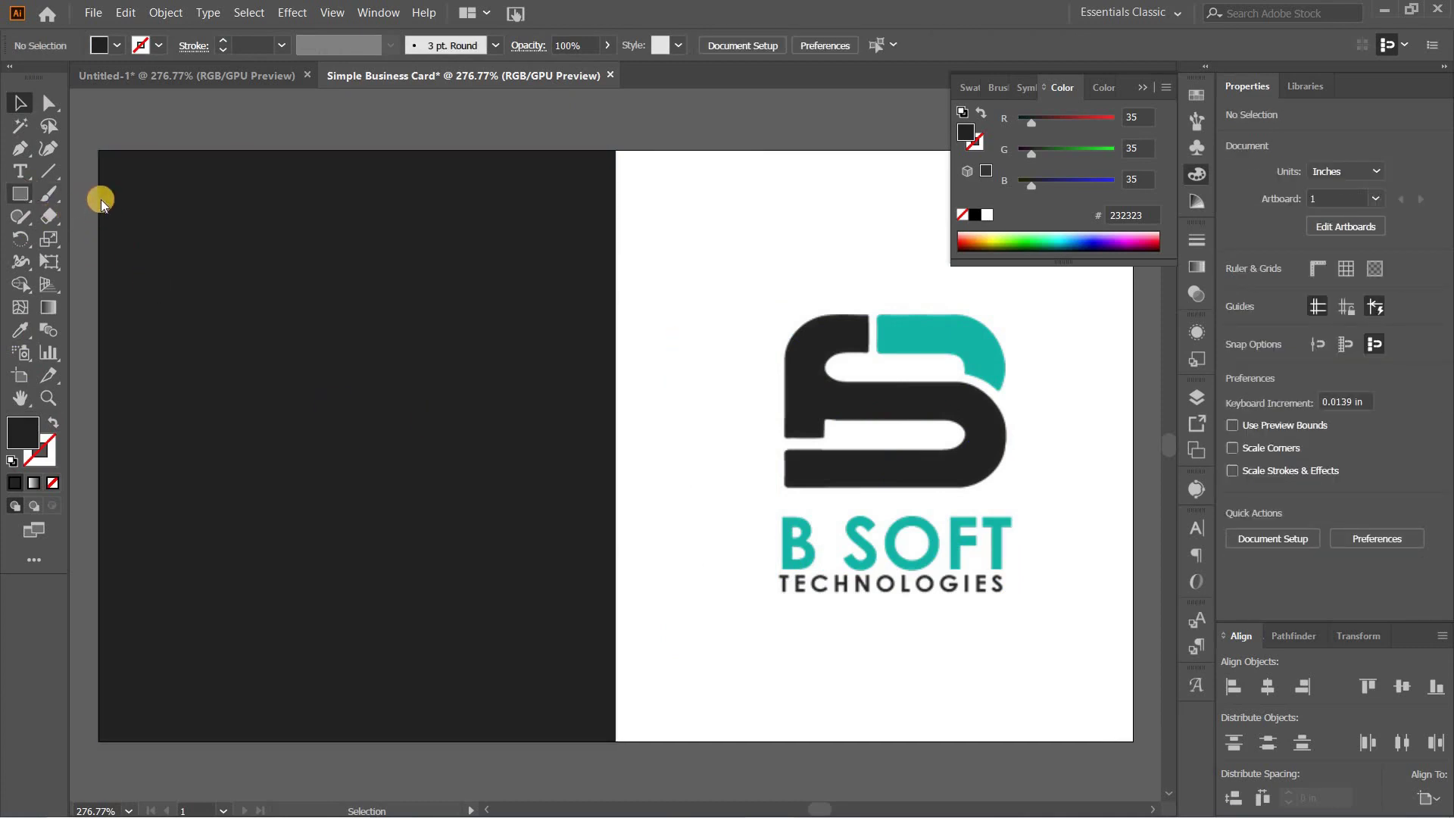
# Step: Draw a wide bar near the card's top, fill it with the logo's teal, and shrink it to about 0.28 in tall
pyautogui.press('m')
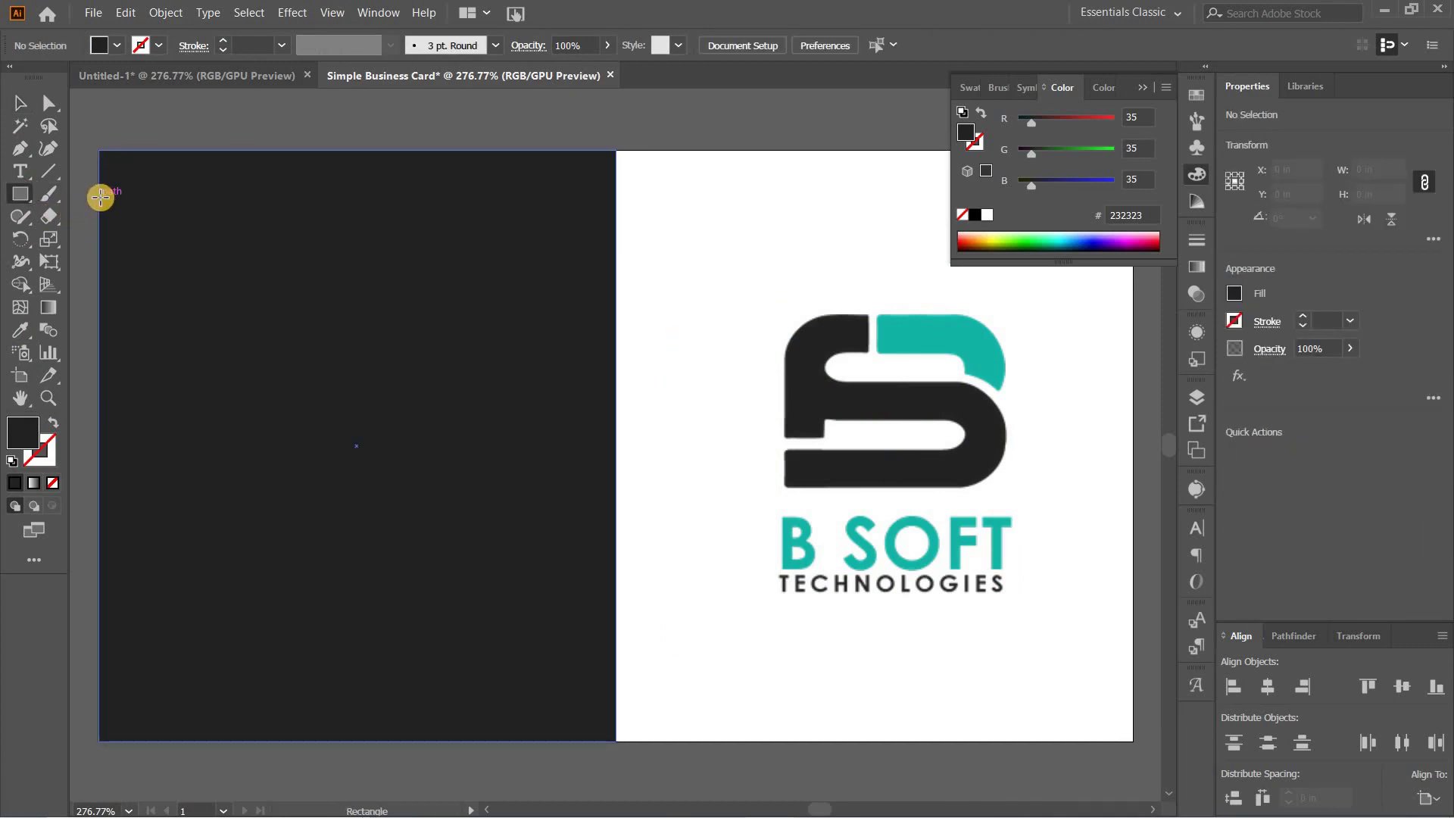
pyautogui.moveTo(100, 199)
pyautogui.mouseDown()
pyautogui.moveTo(98, 283)
pyautogui.moveTo(184, 298)
pyautogui.moveTo(746, 301)
pyautogui.mouseUp()
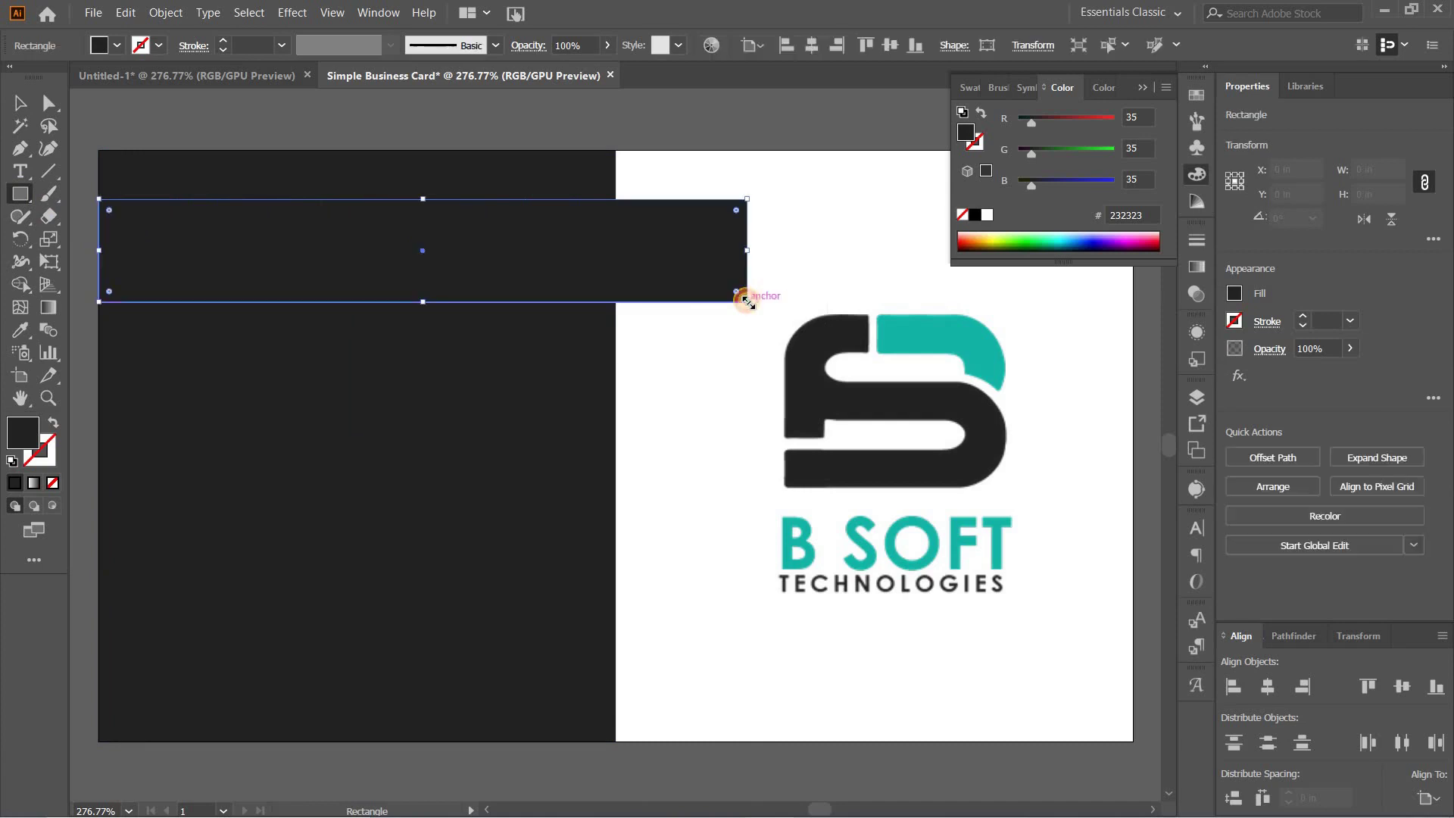
pyautogui.click(22, 334)
pyautogui.click(945, 322)
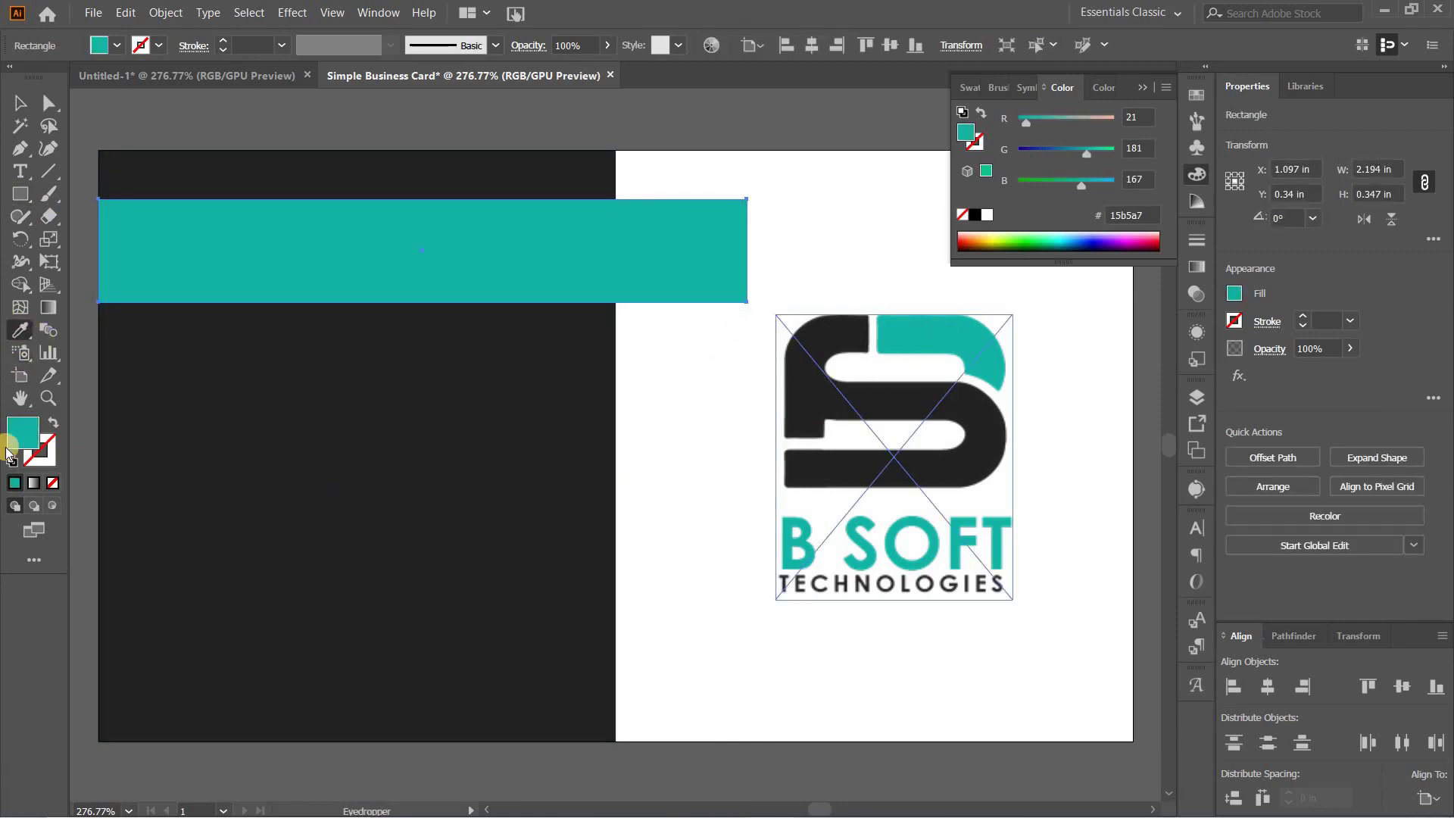
pyautogui.click(17, 114)
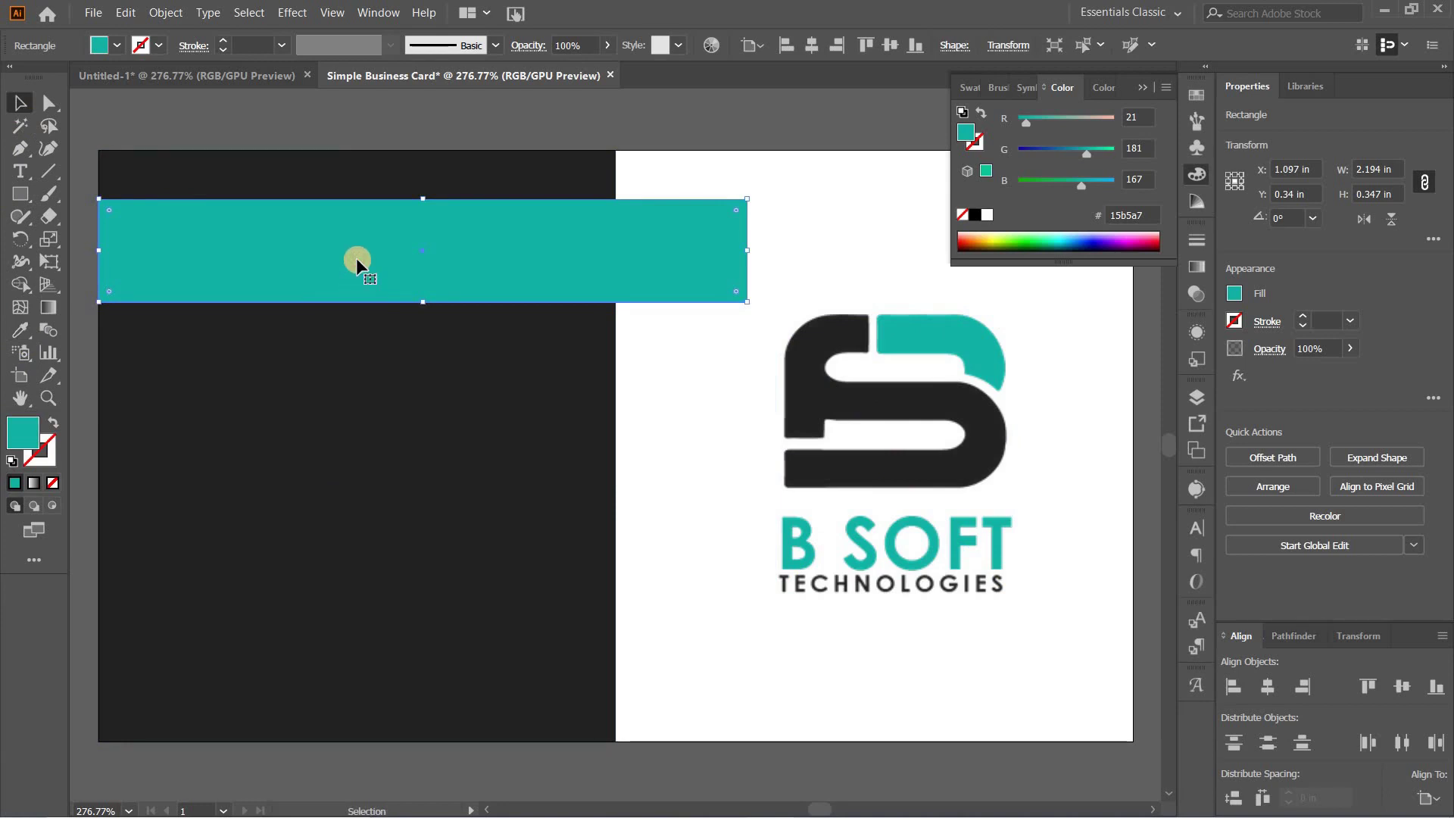
pyautogui.moveTo(421, 302); pyautogui.dragTo(432, 252)
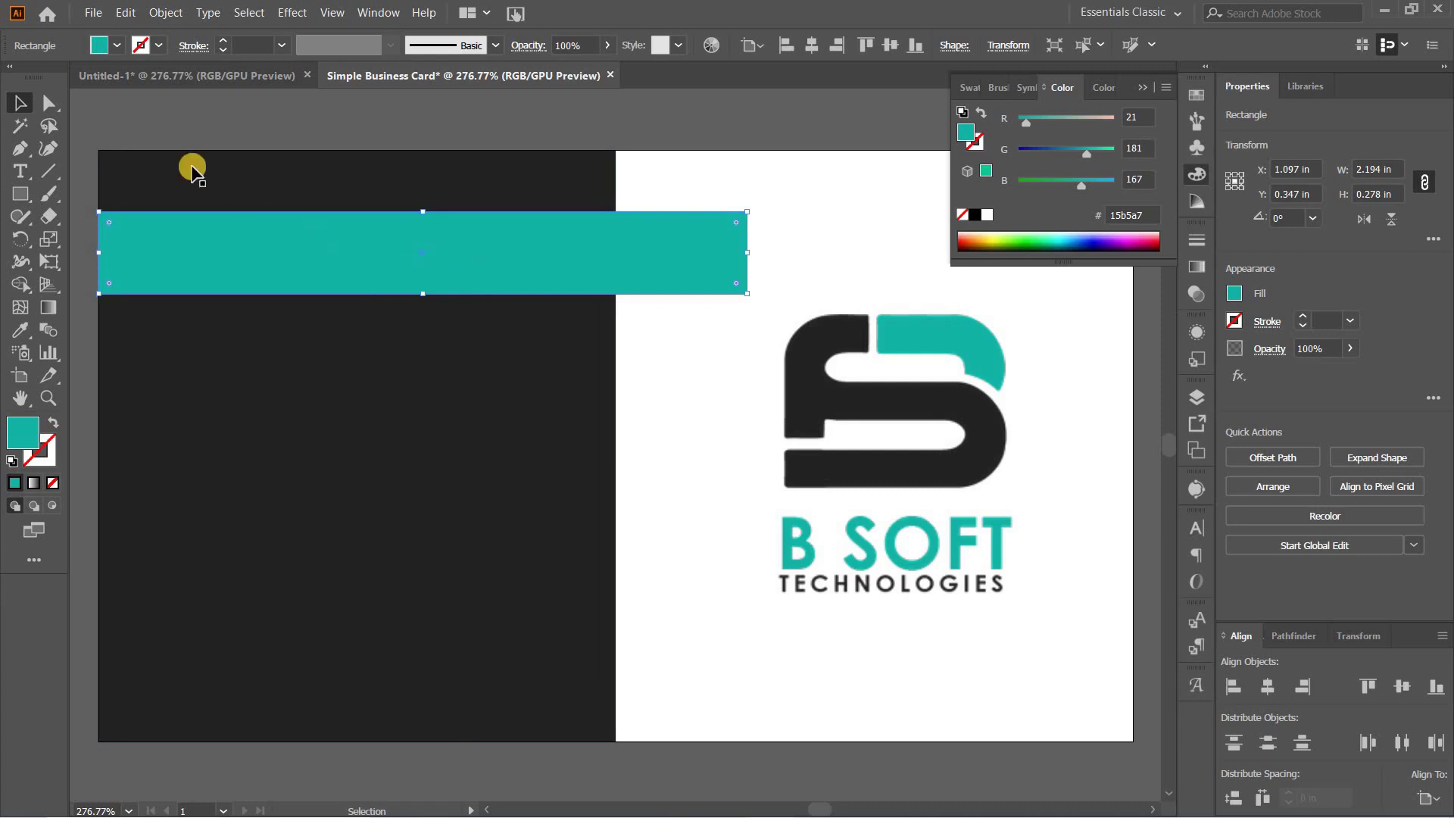
# Step: Duplicate the teal bar with Paste in Front and move the copy just below the original
pyautogui.click(126, 13)
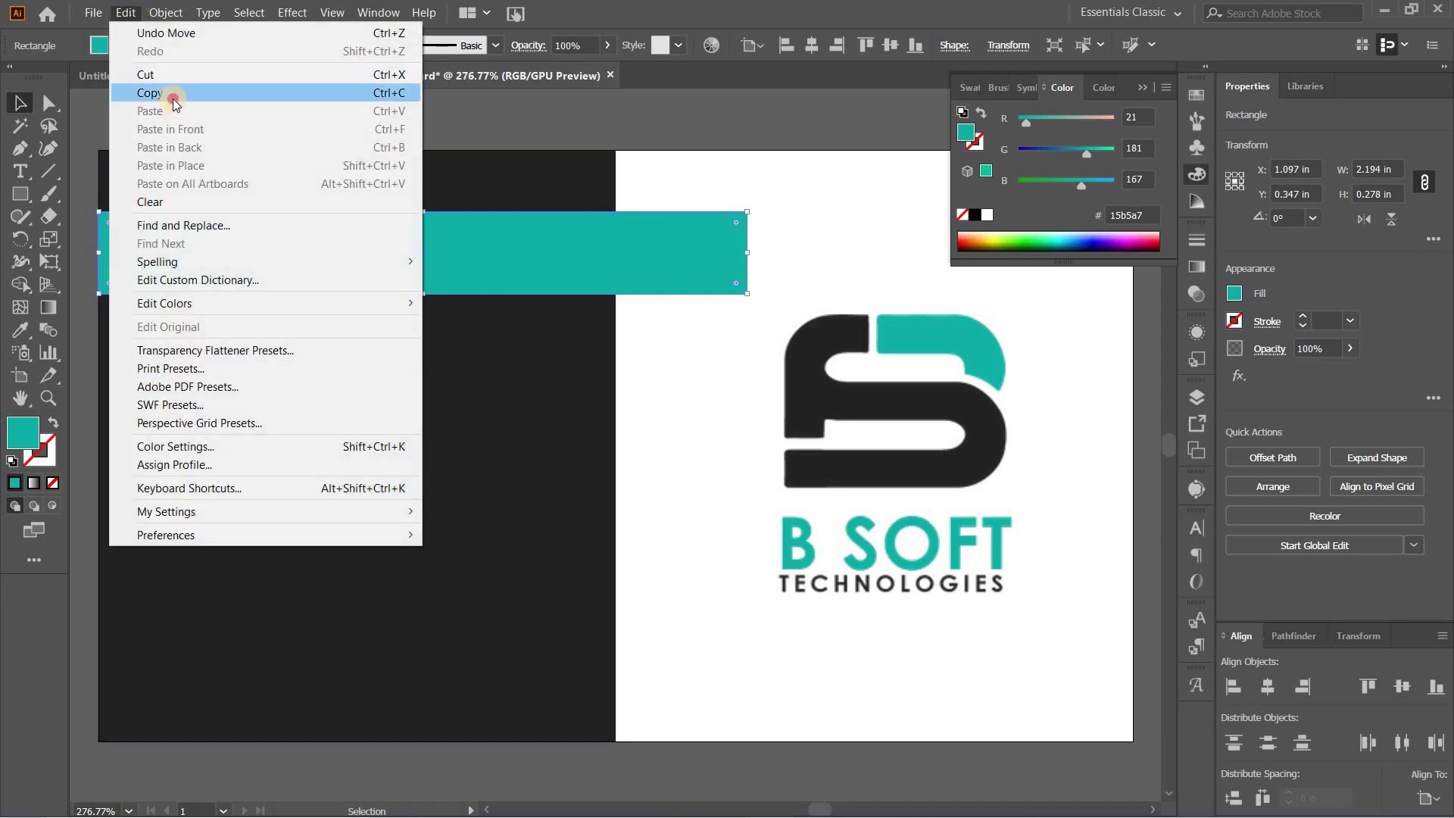
pyautogui.click(172, 97)
pyautogui.click(126, 13)
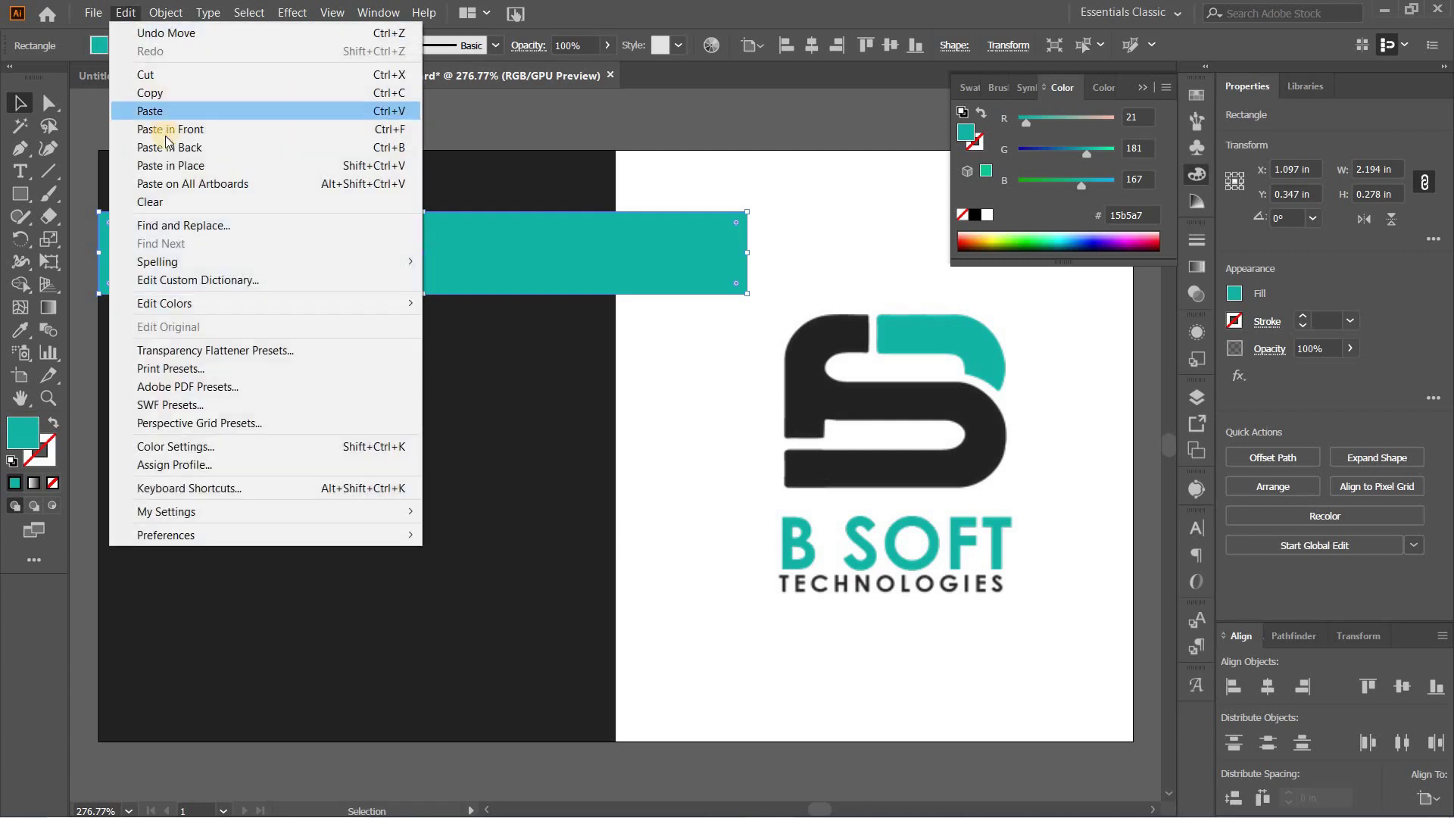
pyautogui.click(172, 130)
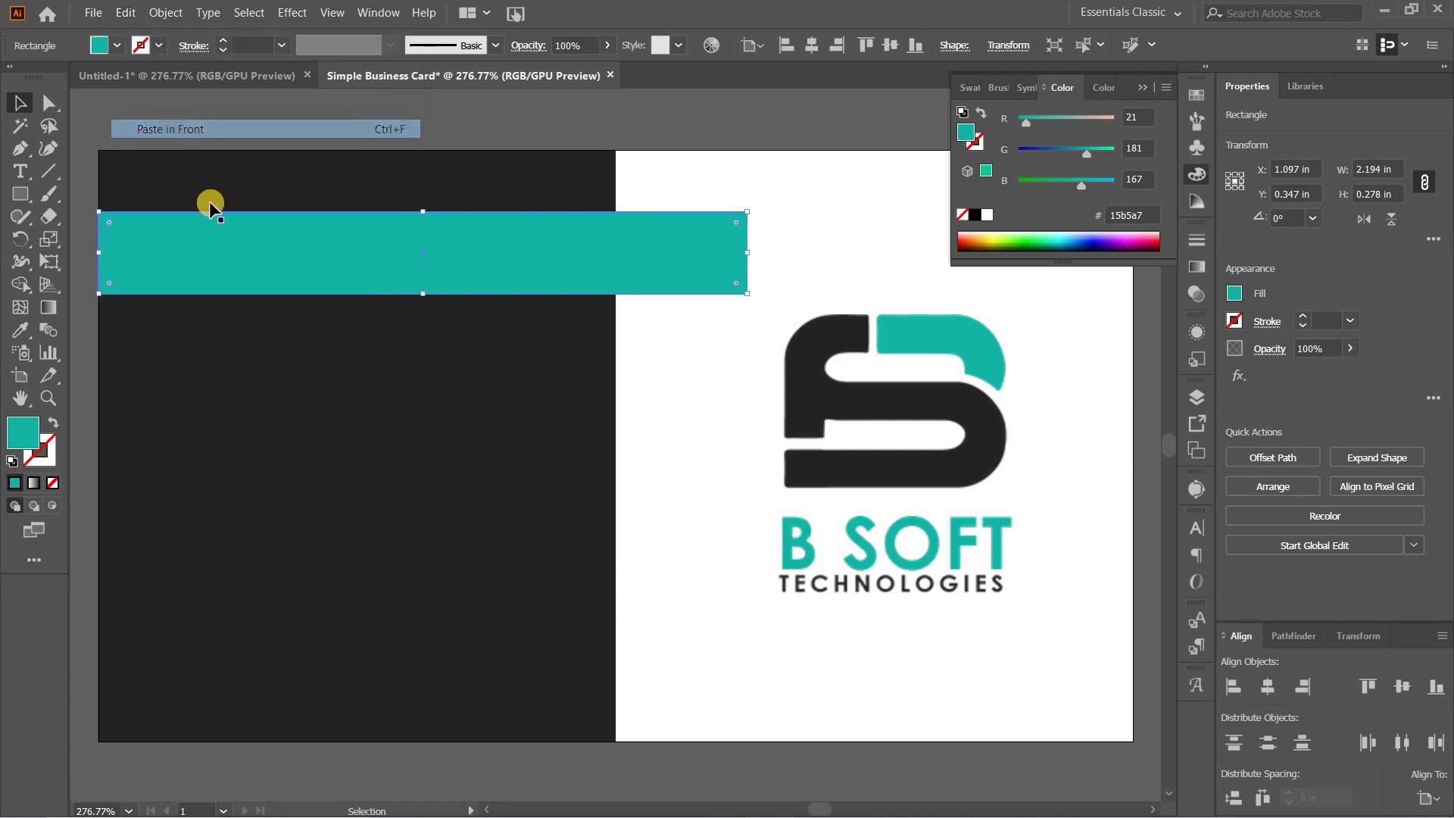
pyautogui.moveTo(457, 270); pyautogui.dragTo(462, 345)
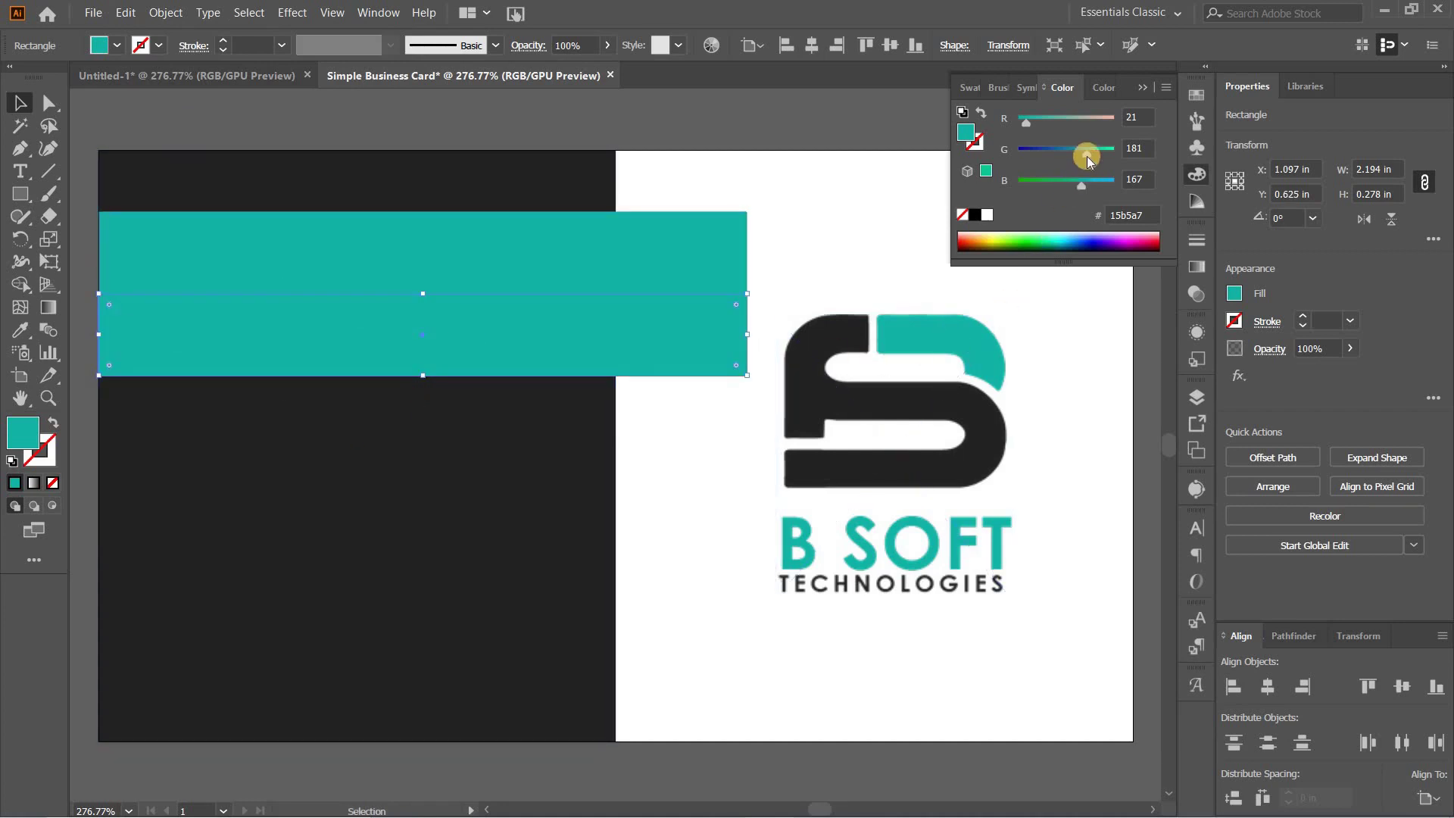
# Step: Switch the Color panel to CMYK and raise the copy's K to about 24 to darken it
pyautogui.click(1166, 87)
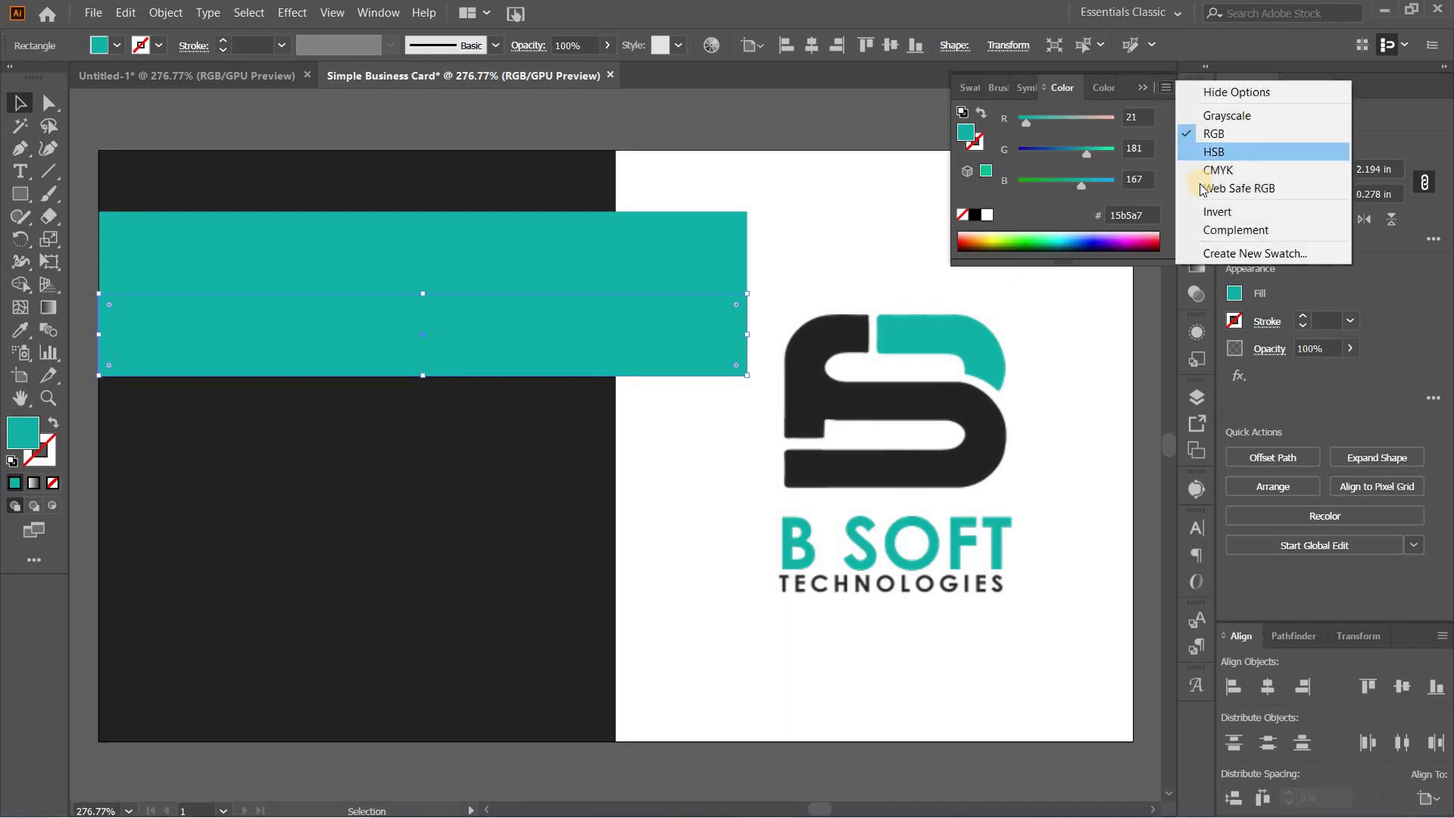
pyautogui.click(1205, 171)
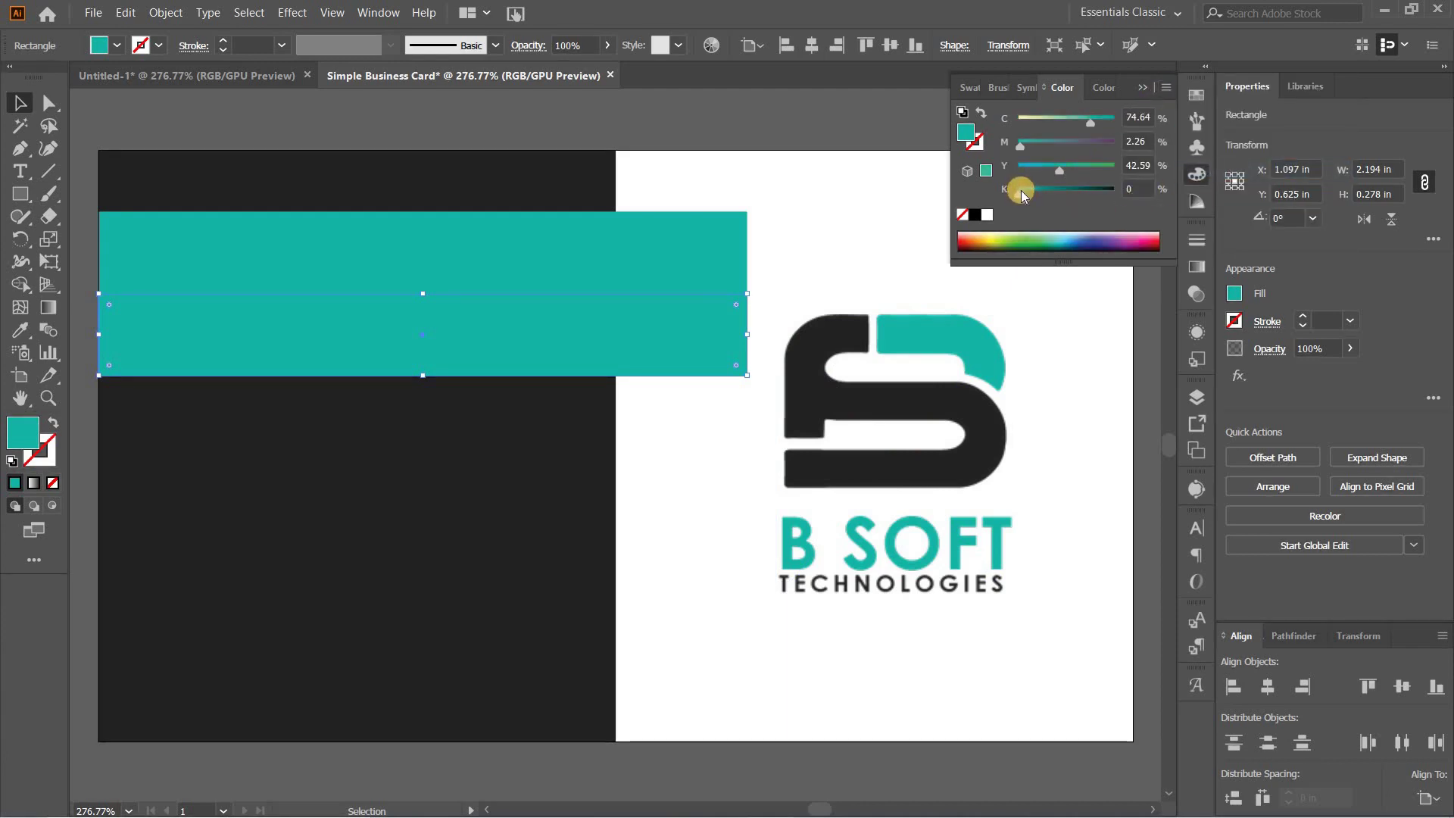
pyautogui.moveTo(1021, 189); pyautogui.dragTo(1040, 189)
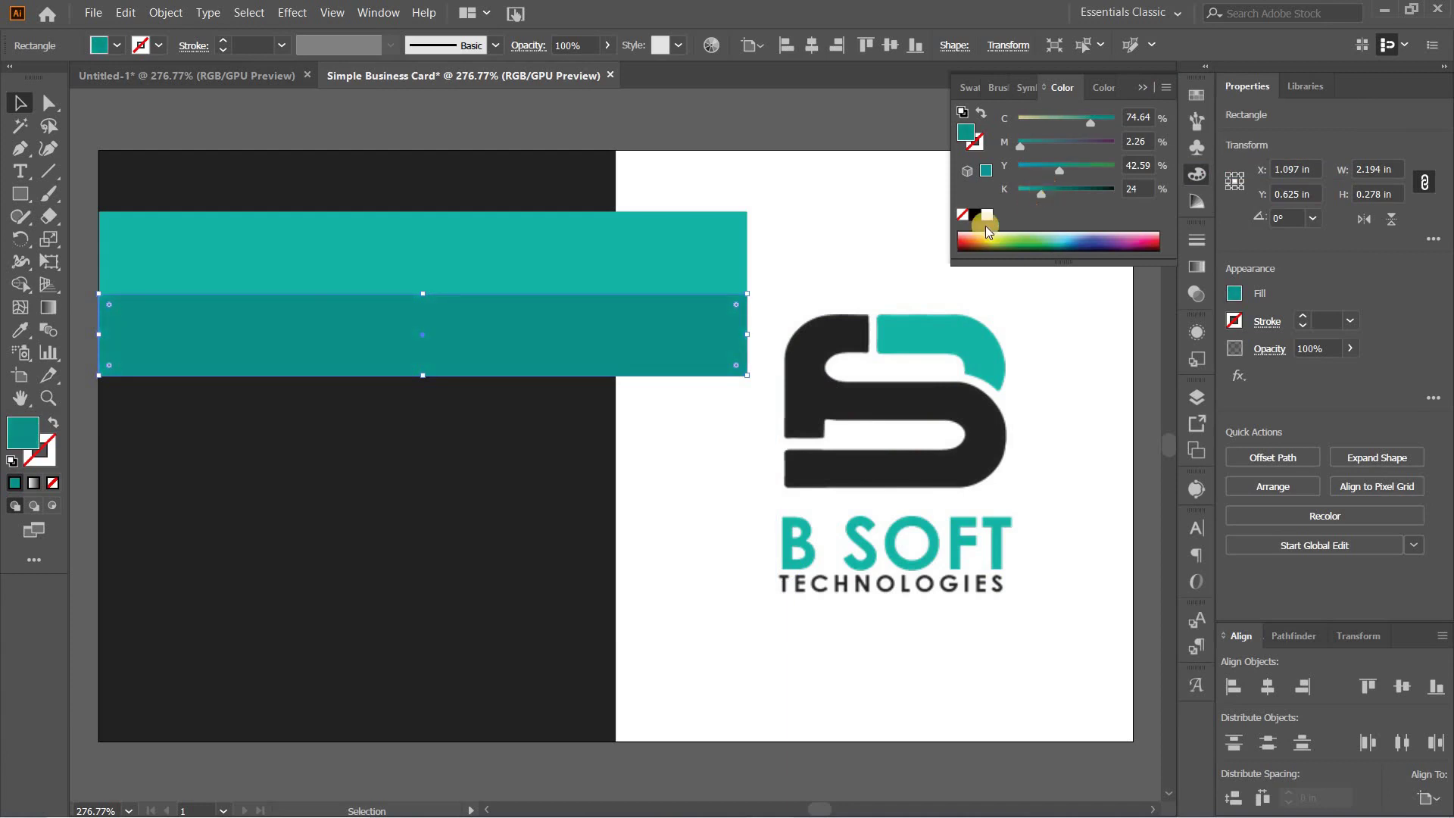
pyautogui.click(47, 101)
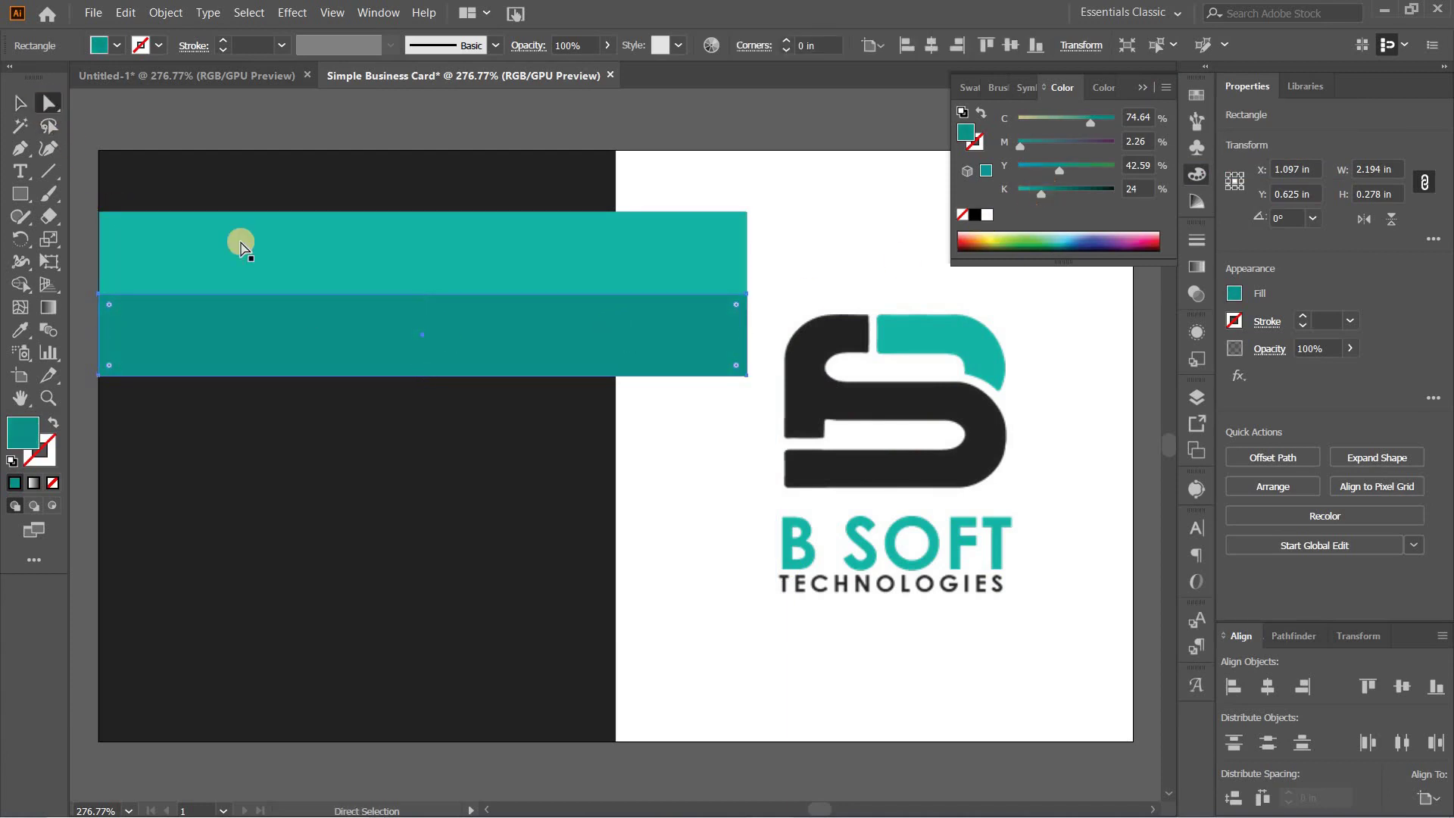
# Step: Slant the lower bar by pulling its bottom-right anchor left, then shorten it
pyautogui.click(746, 375)
pyautogui.moveTo(741, 376); pyautogui.dragTo(597, 379)
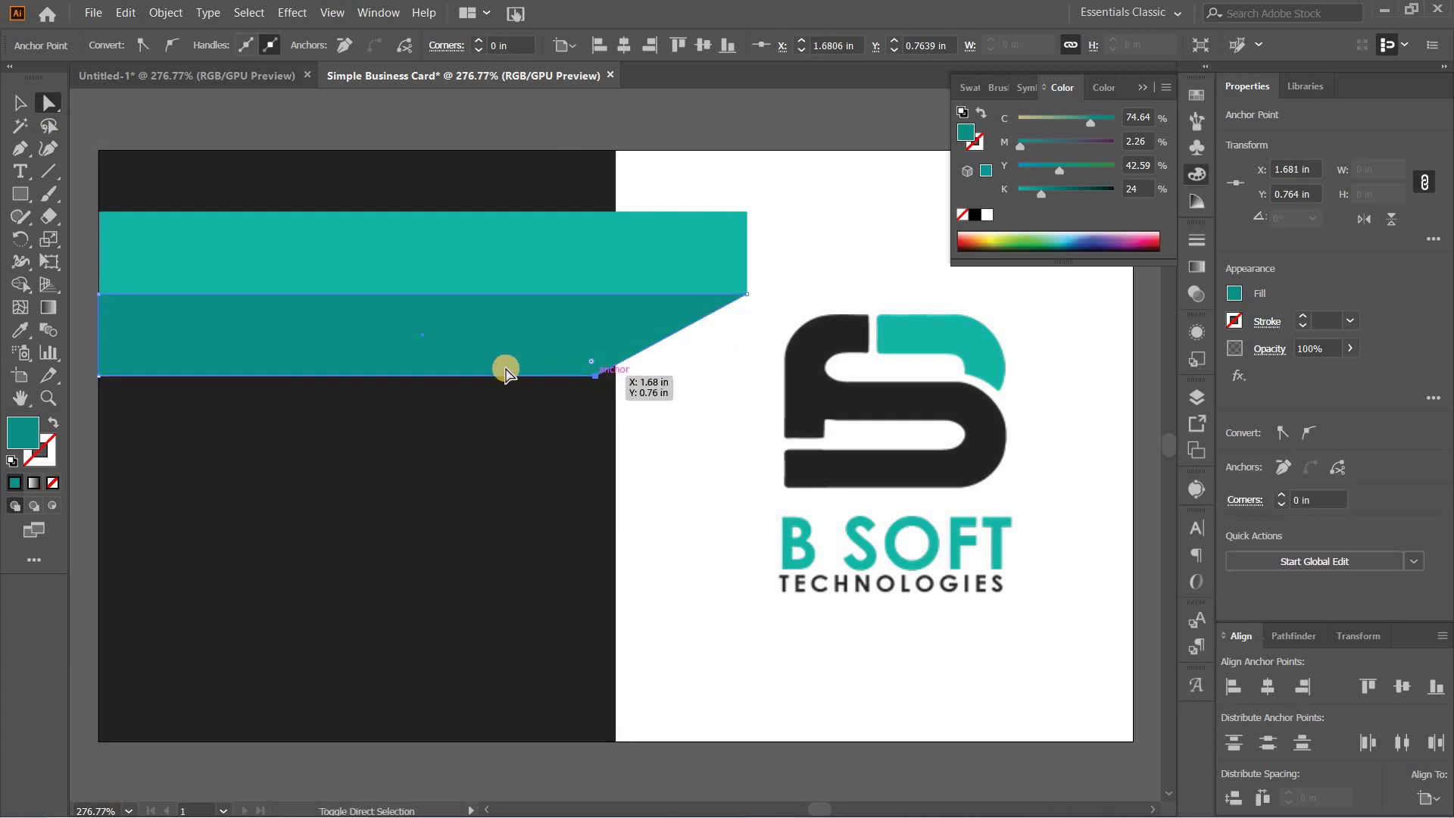
pyautogui.click(21, 102)
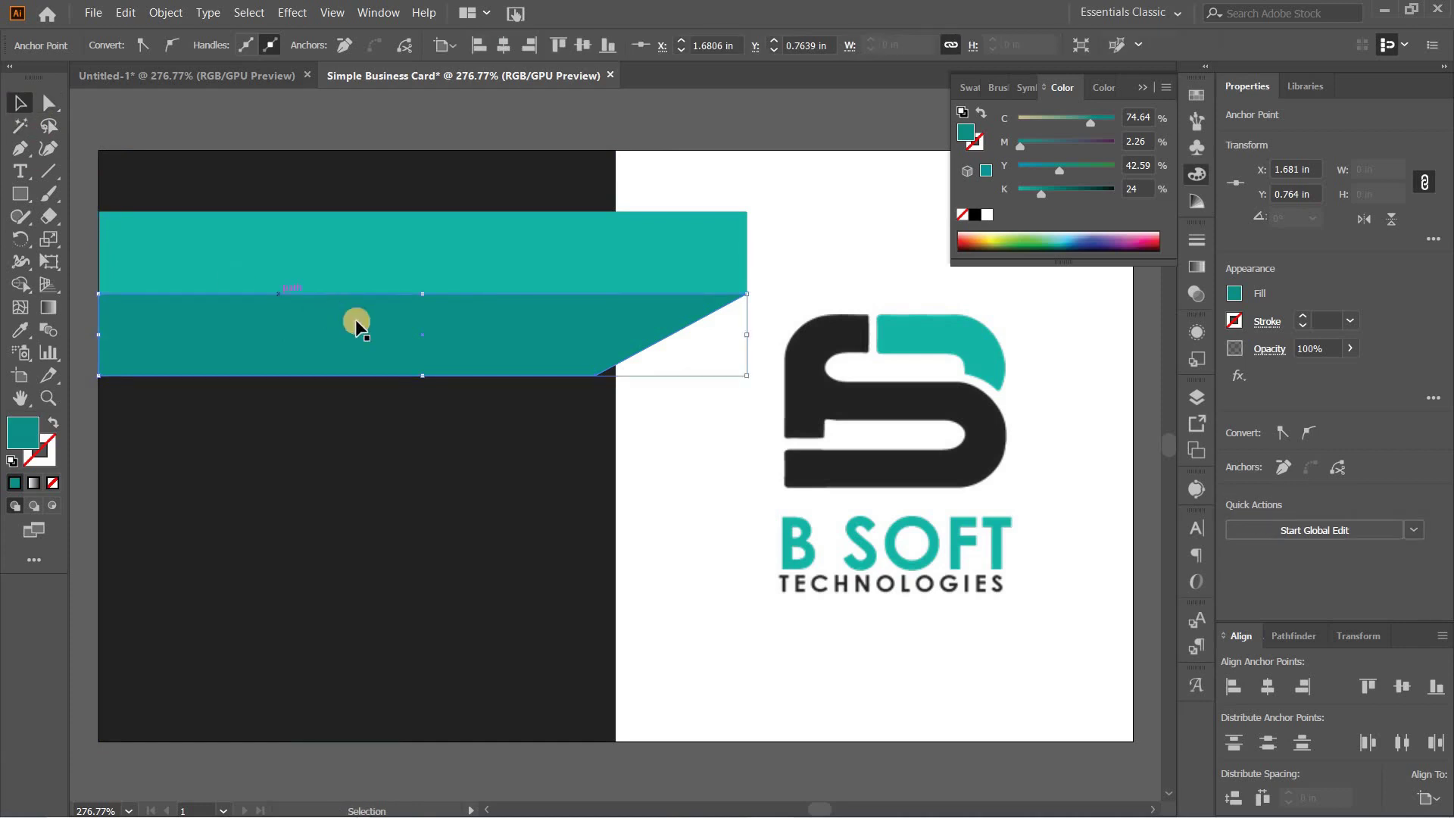
pyautogui.moveTo(423, 374); pyautogui.dragTo(423, 353)
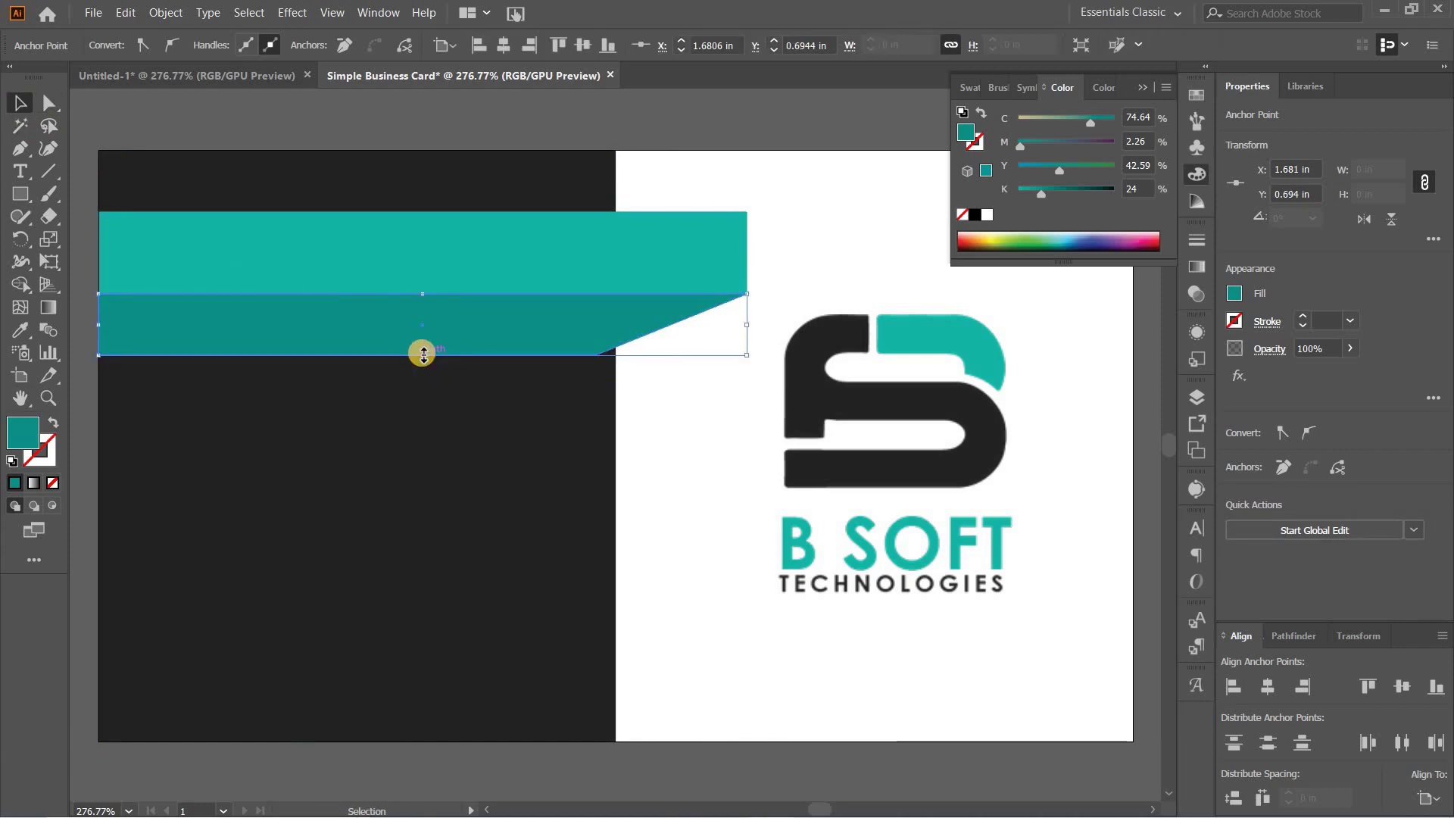
# Step: Send the slanted fold behind the dark panel, trim its height, and move the logo higher
pyautogui.rightClick(482, 311)
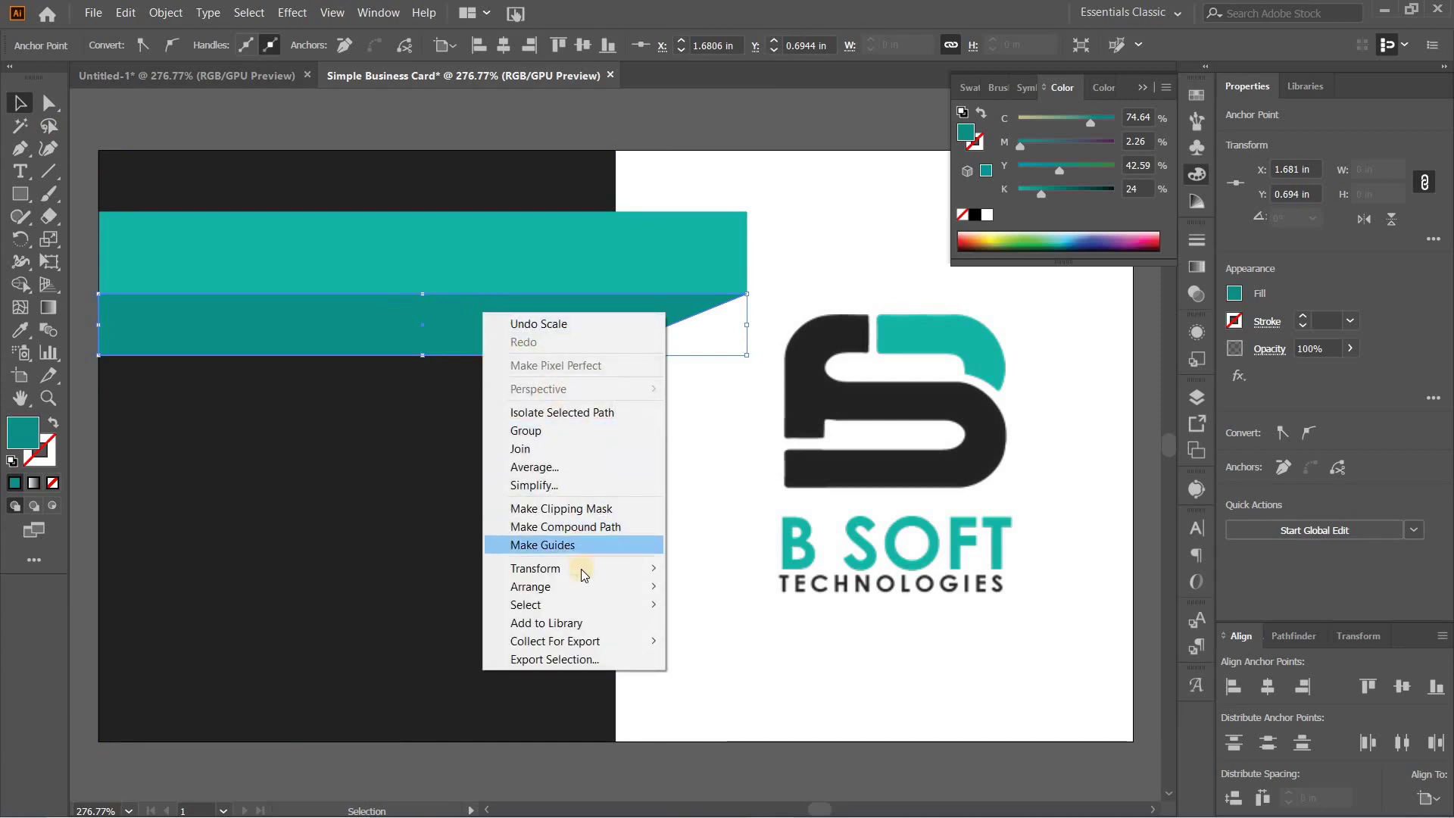
pyautogui.moveTo(584, 584)
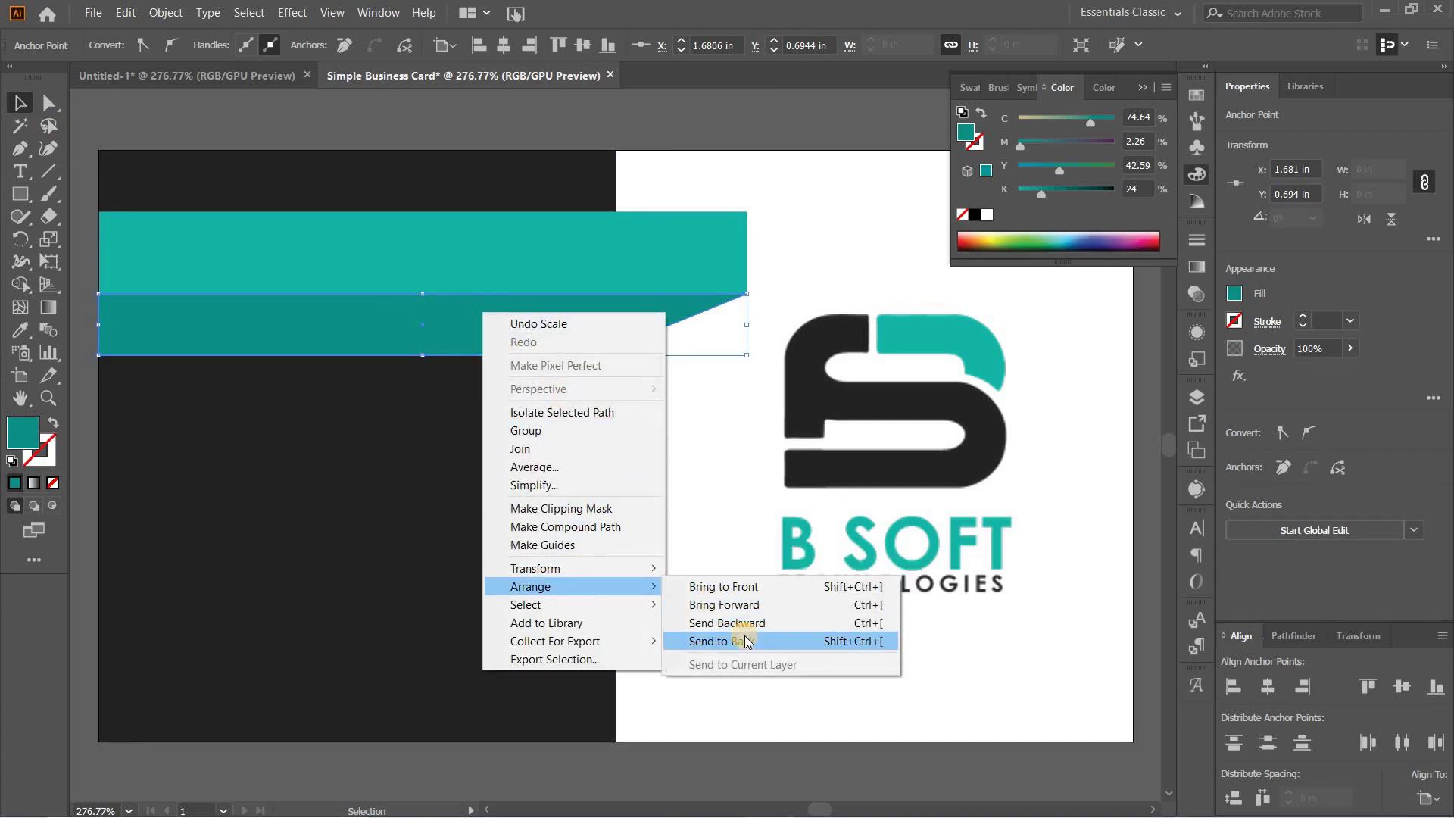
pyautogui.click(743, 639)
pyautogui.click(674, 517)
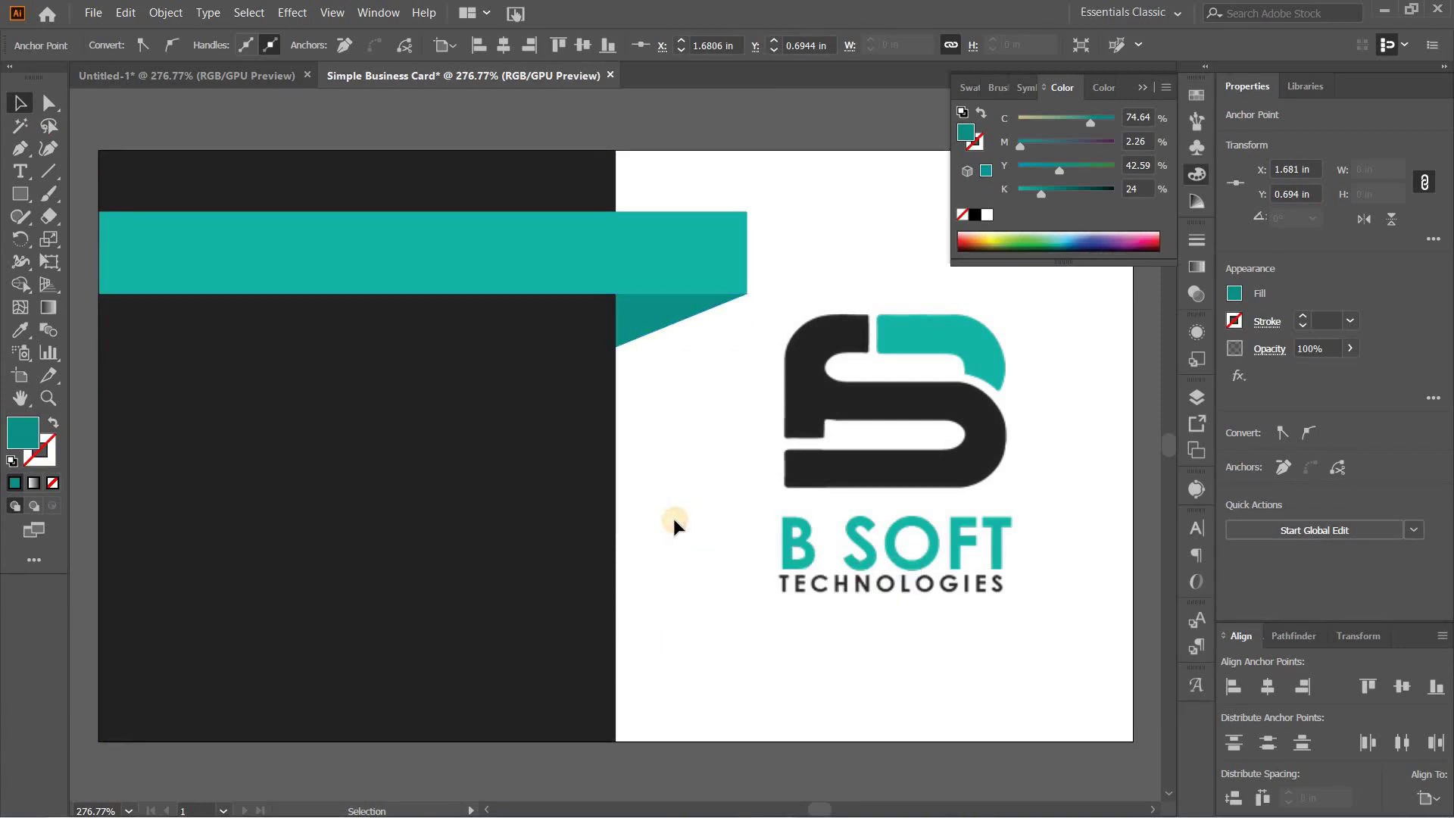
pyautogui.click(424, 355)
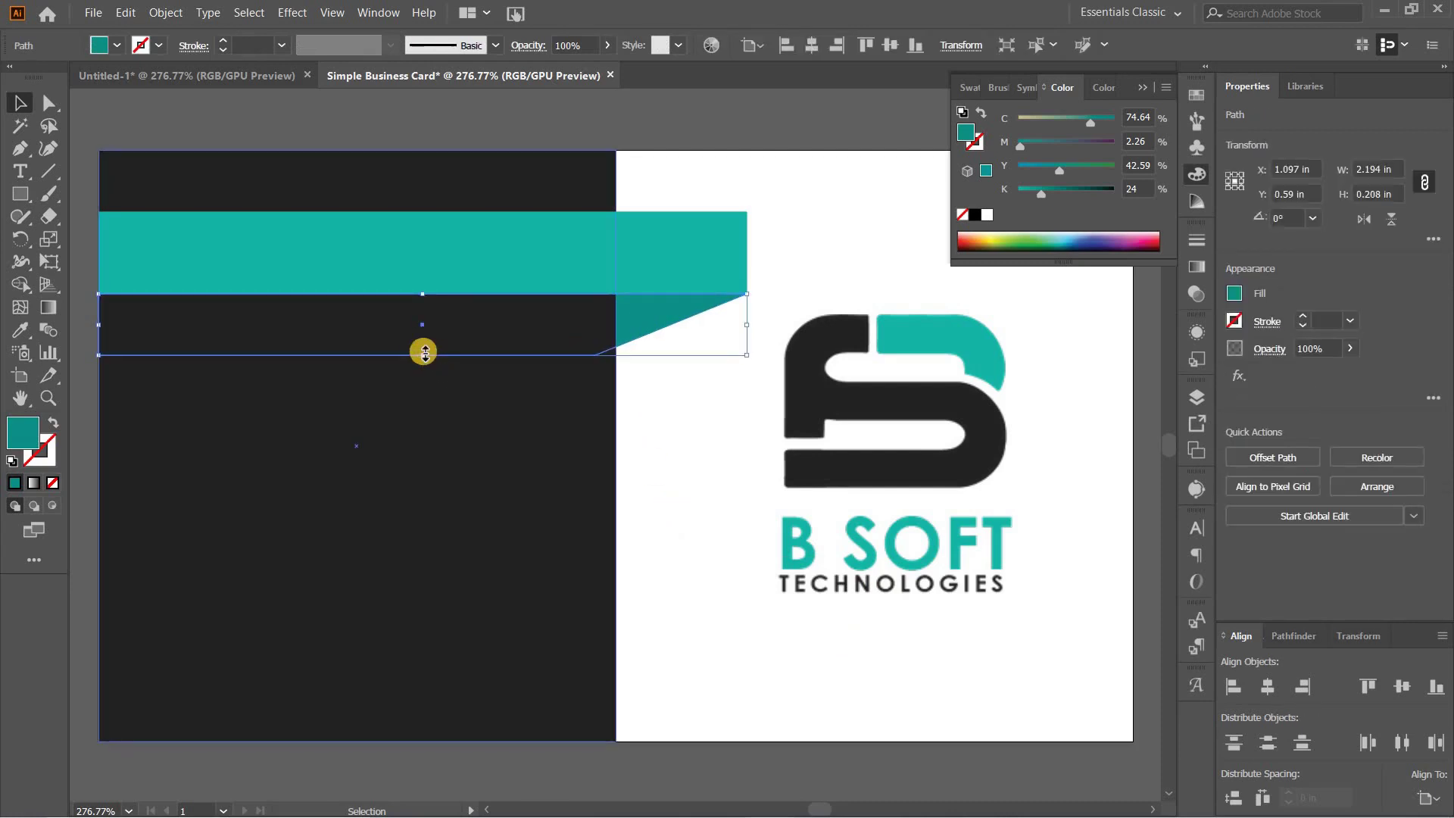
pyautogui.moveTo(422, 353); pyautogui.dragTo(418, 341)
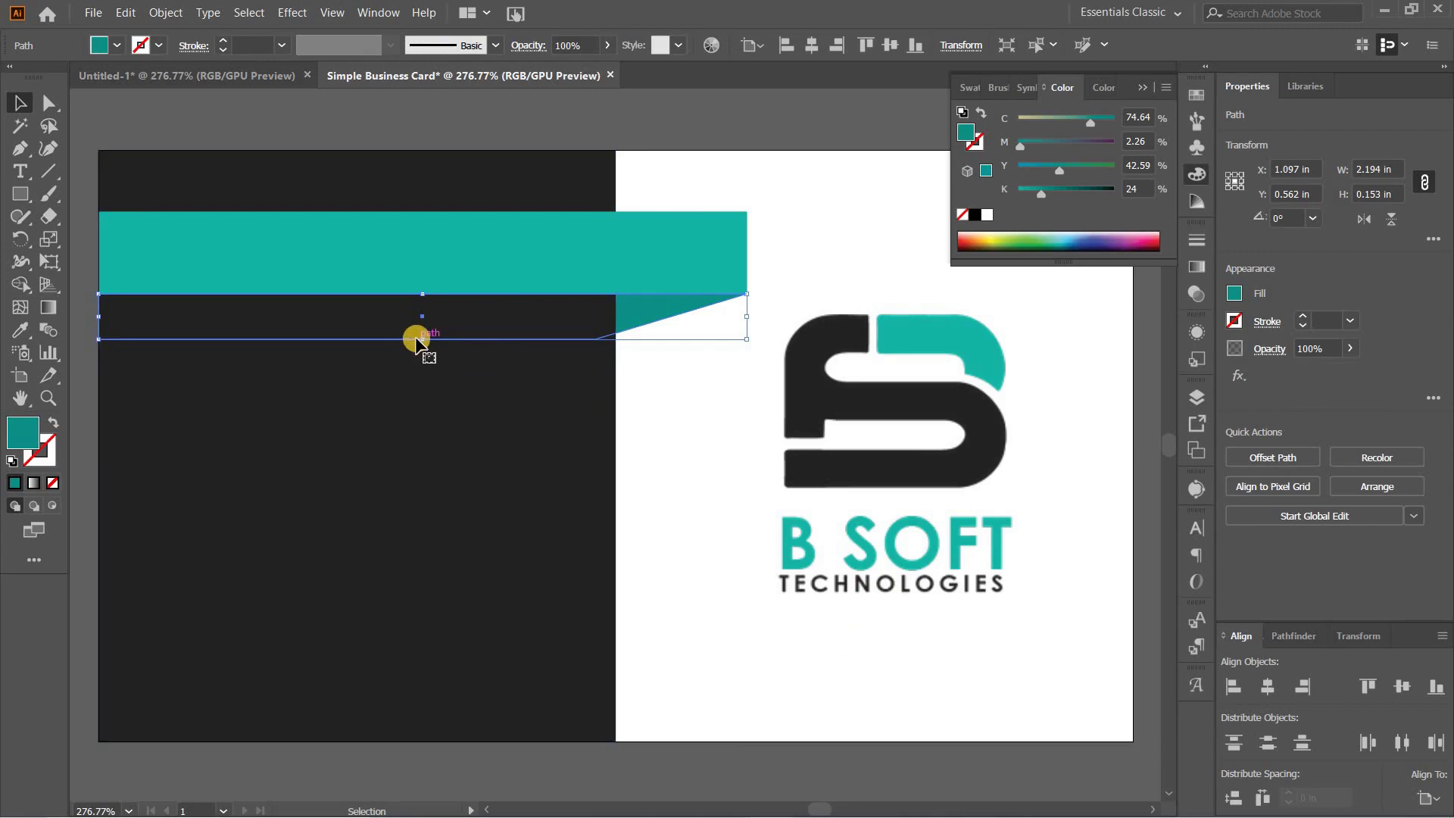
pyautogui.moveTo(422, 338); pyautogui.dragTo(421, 342)
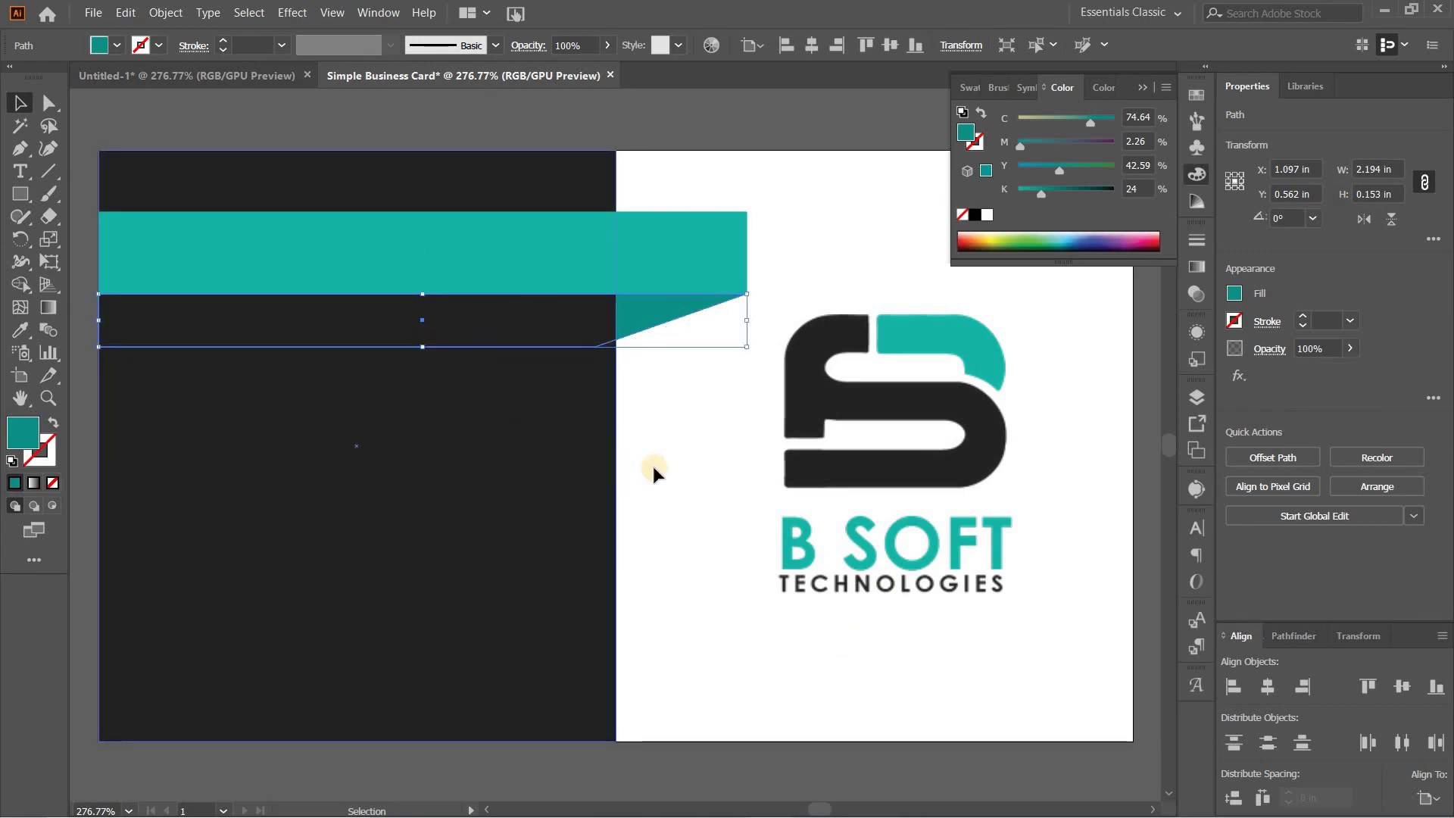
pyautogui.click(670, 479)
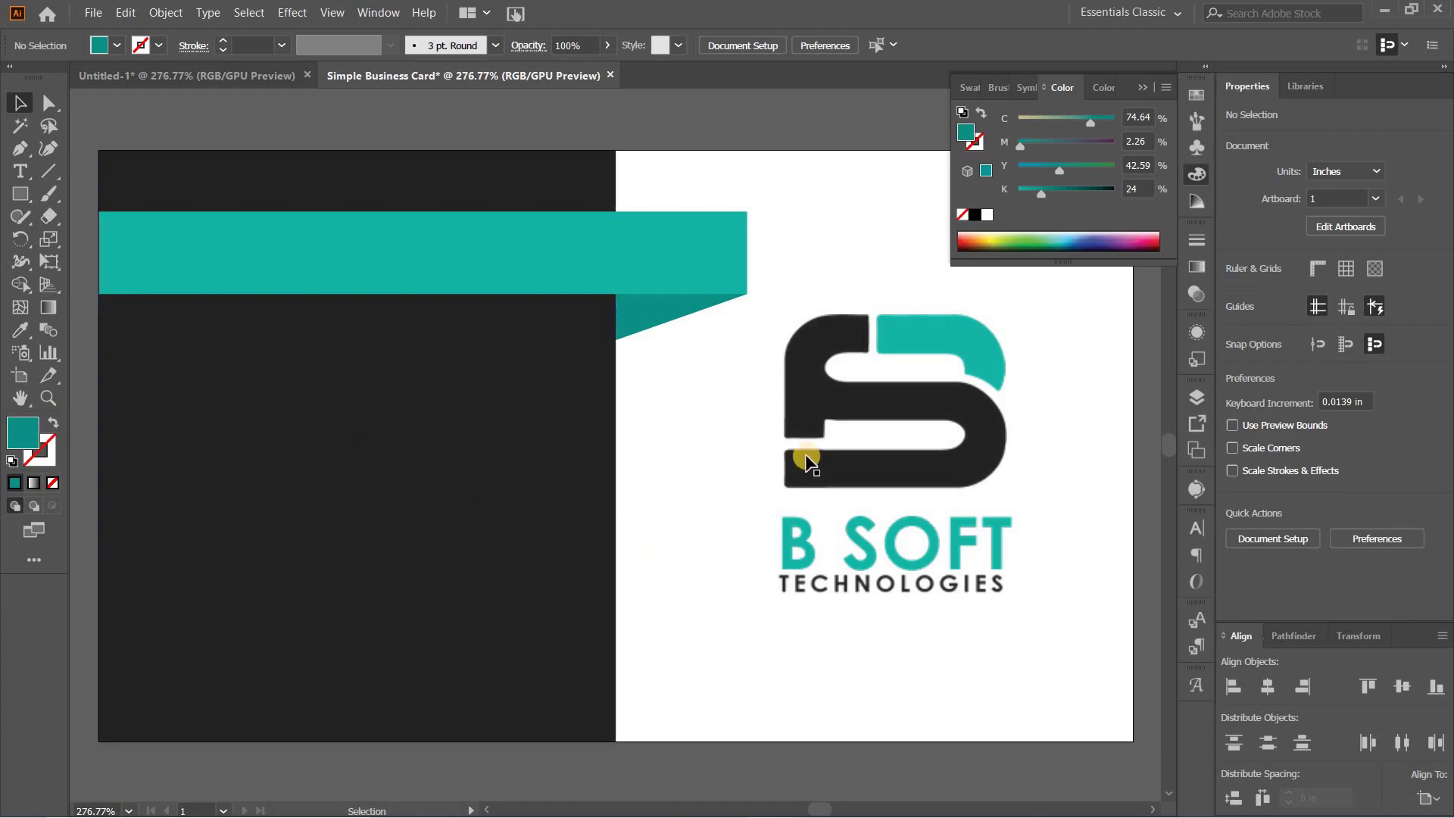
pyautogui.moveTo(872, 415); pyautogui.dragTo(915, 299)
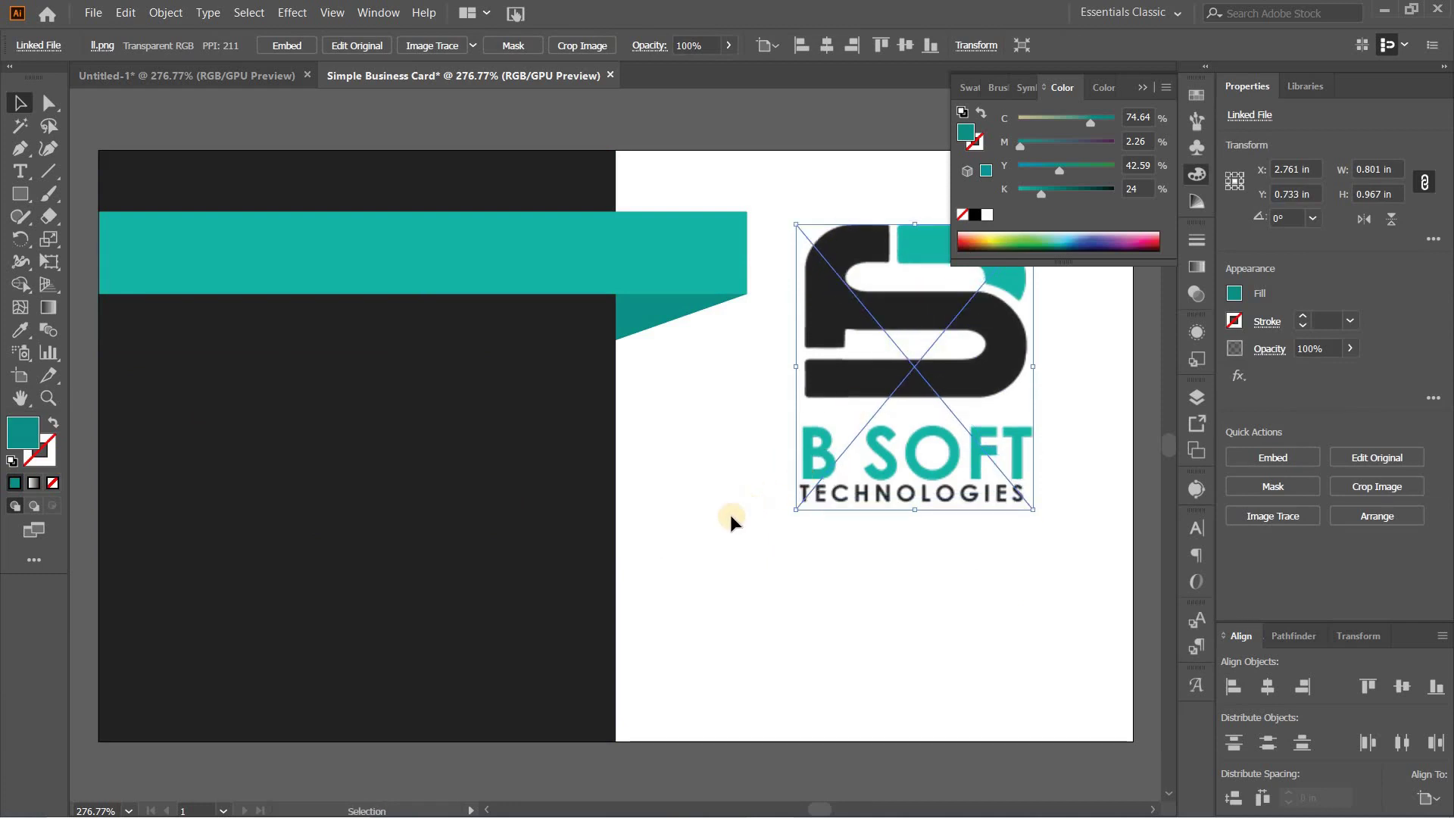
# Step: Type the heading B SOFT TECHNOLOGIES on the teal ribbon and set it to All Caps
pyautogui.click(20, 171)
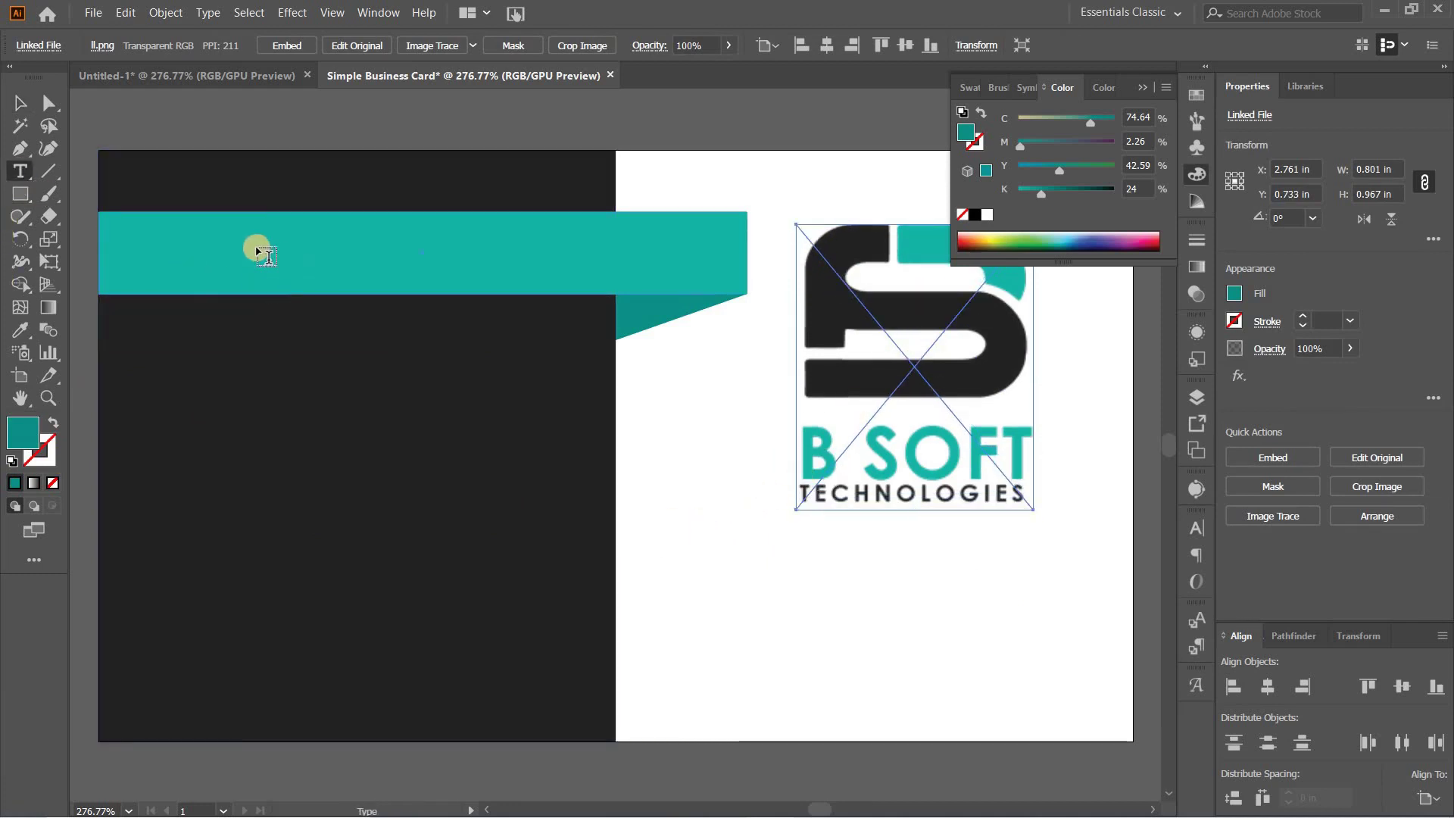
pyautogui.click(197, 243)
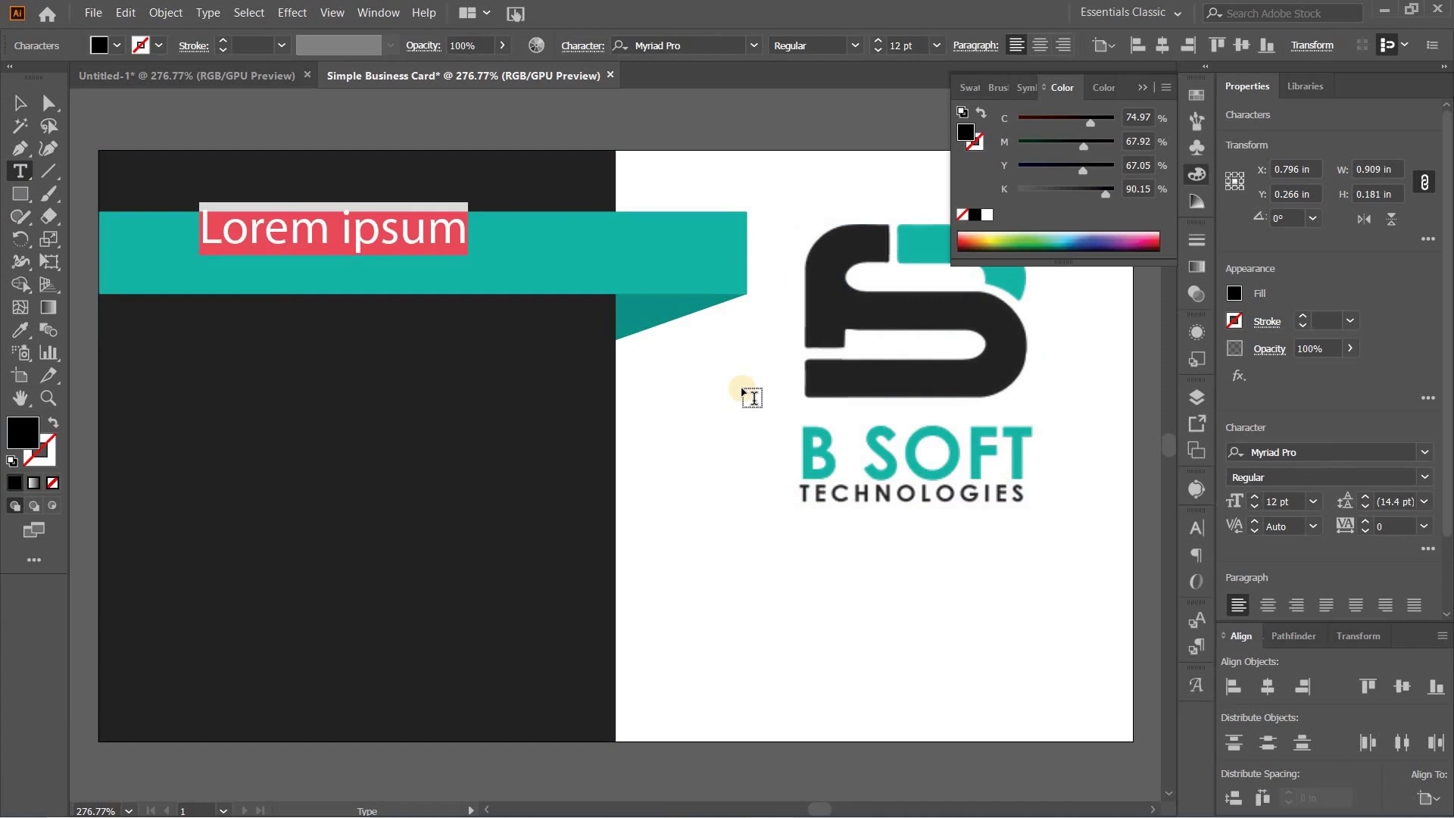
pyautogui.write('B soft Technologies')
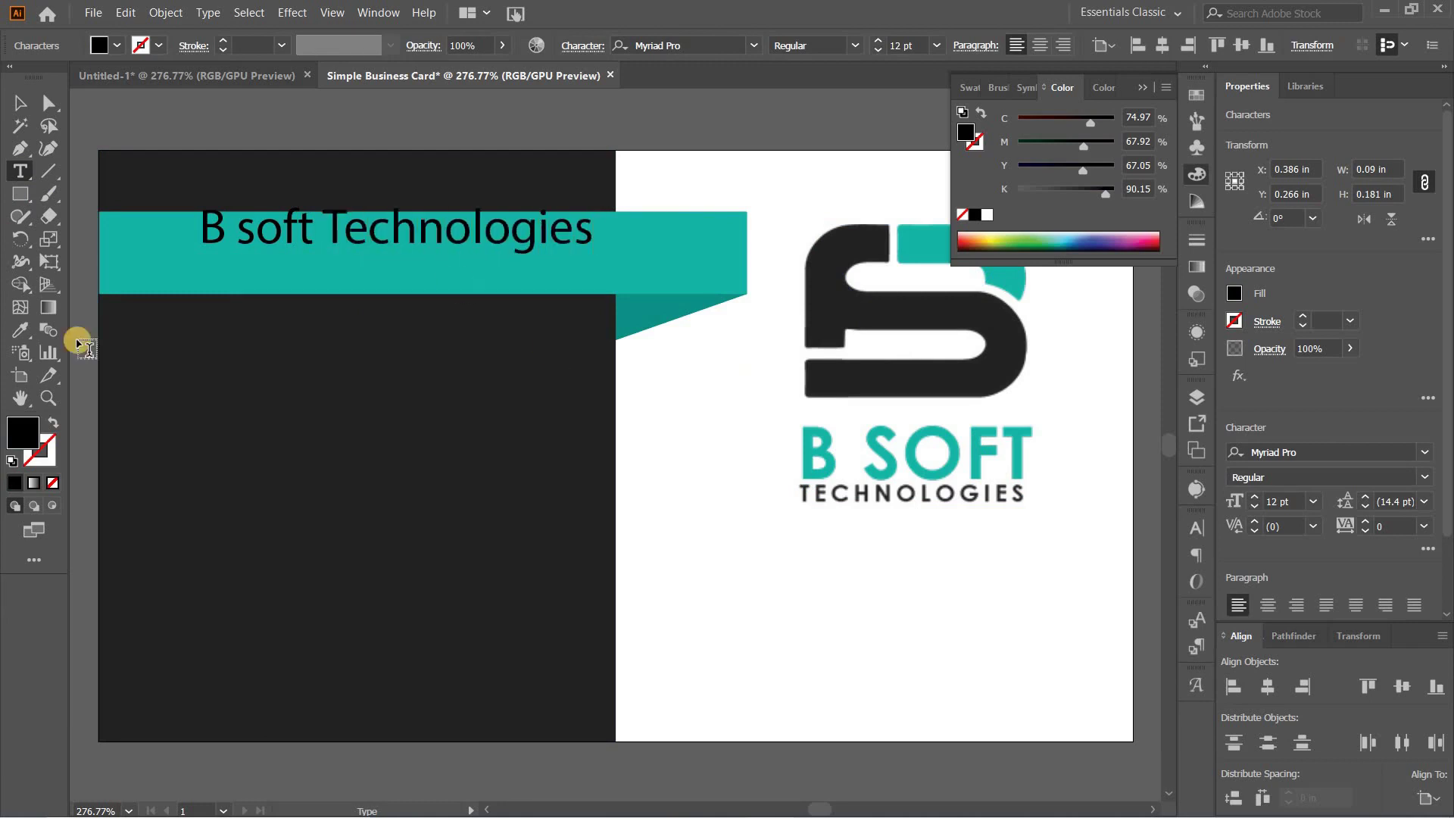
pyautogui.click(20, 103)
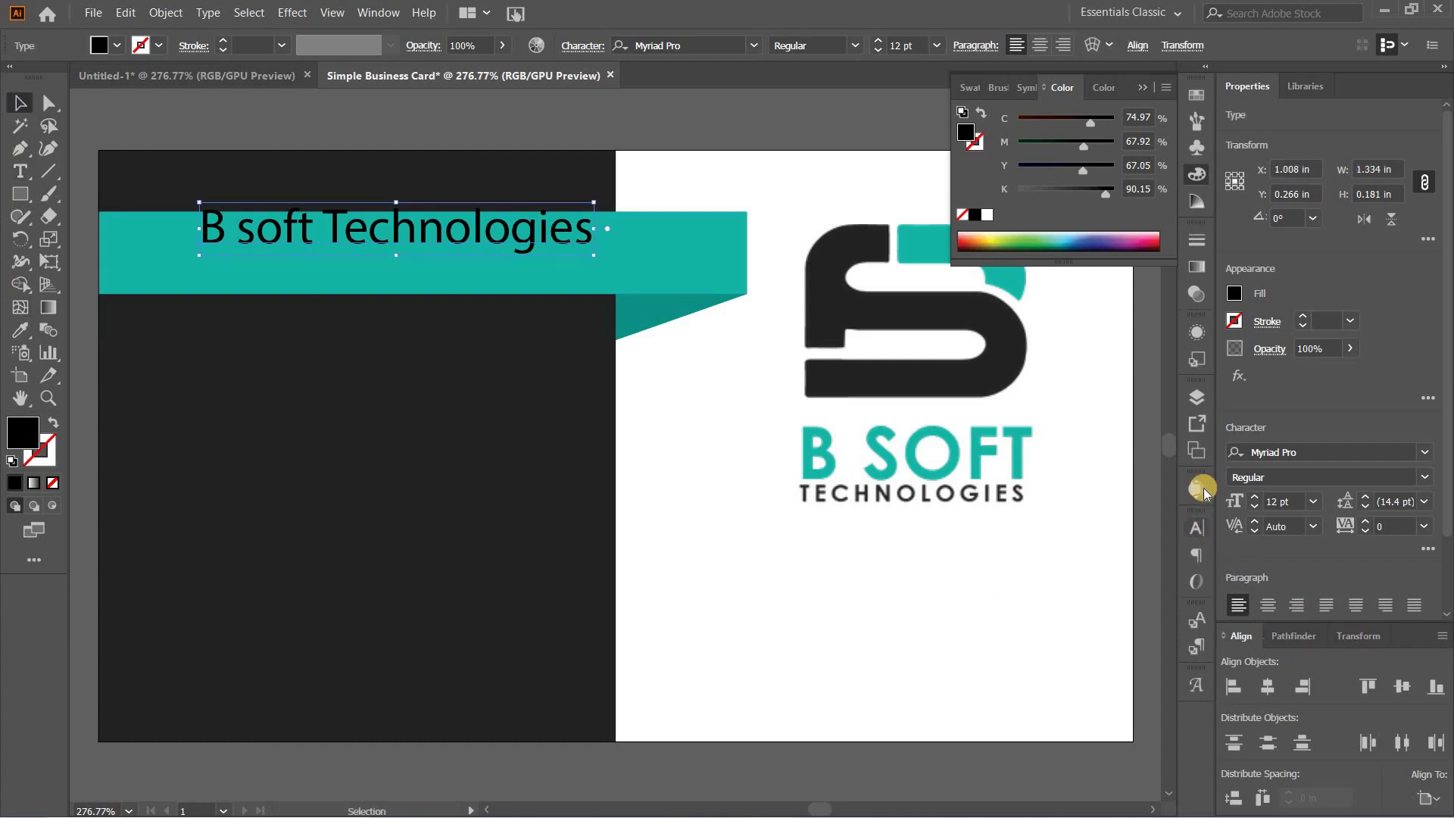
pyautogui.click(1200, 532)
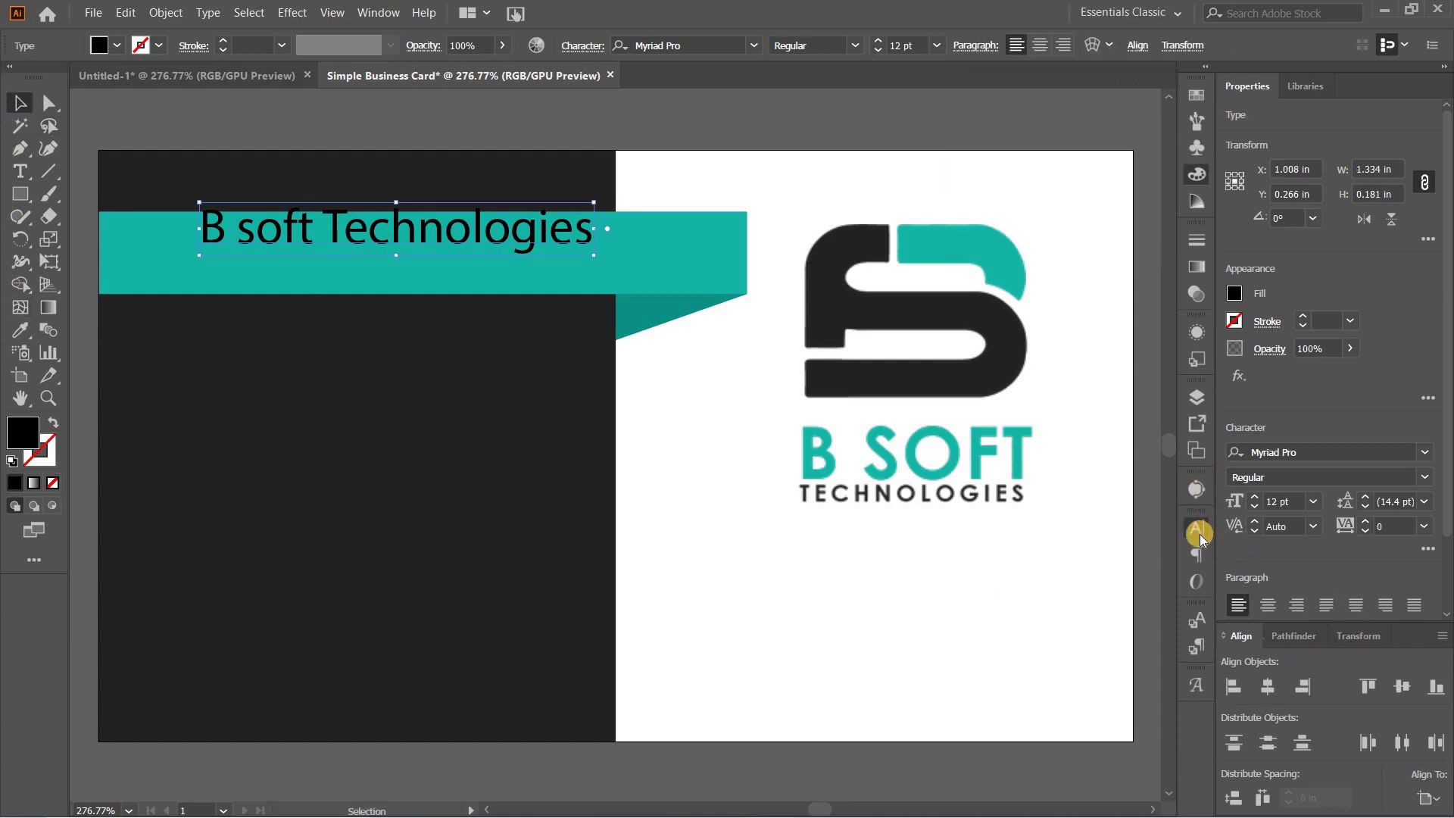
pyautogui.click(982, 715)
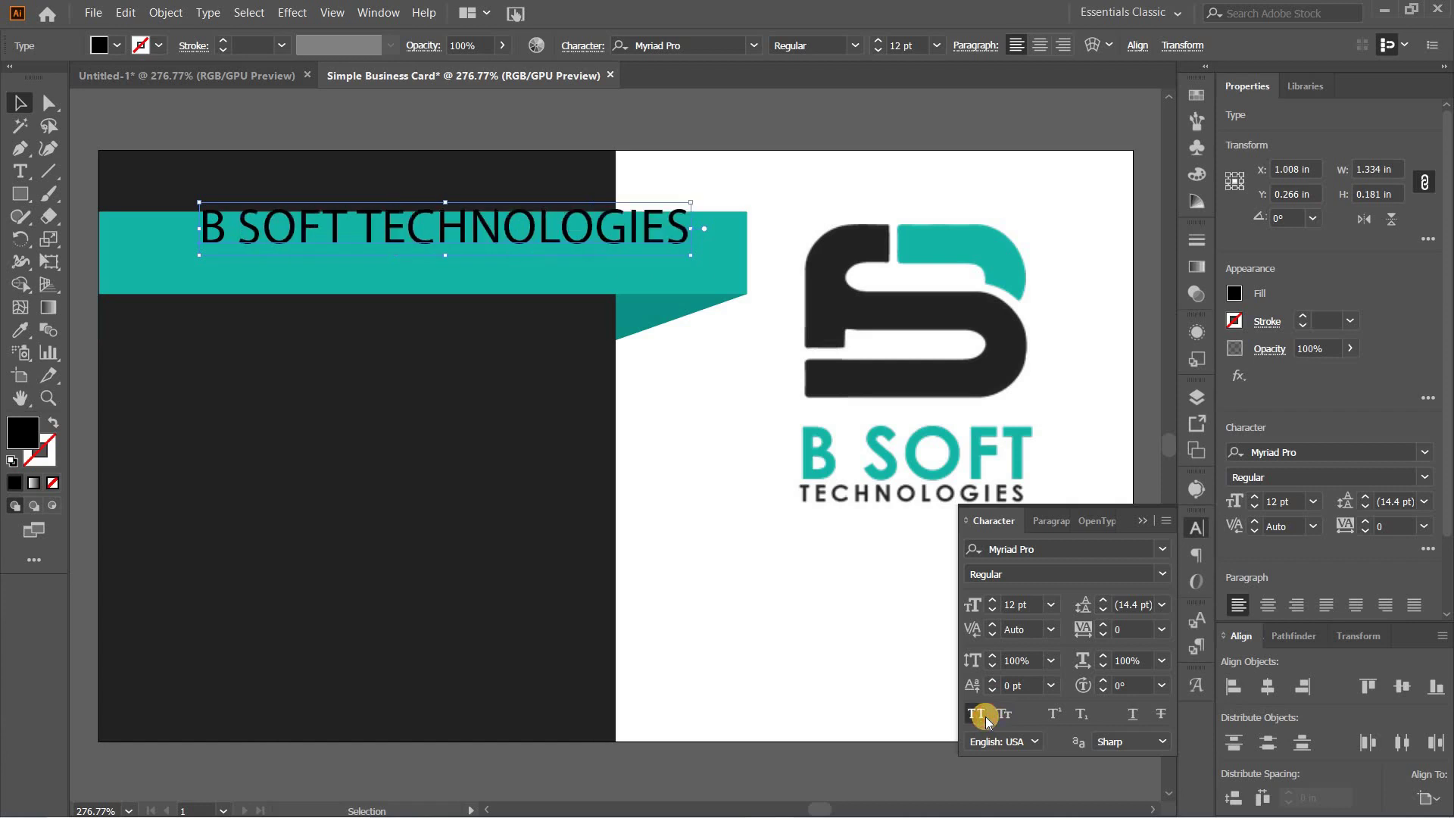
# Step: Change the heading's font to Colus Regular
pyautogui.click(713, 48)
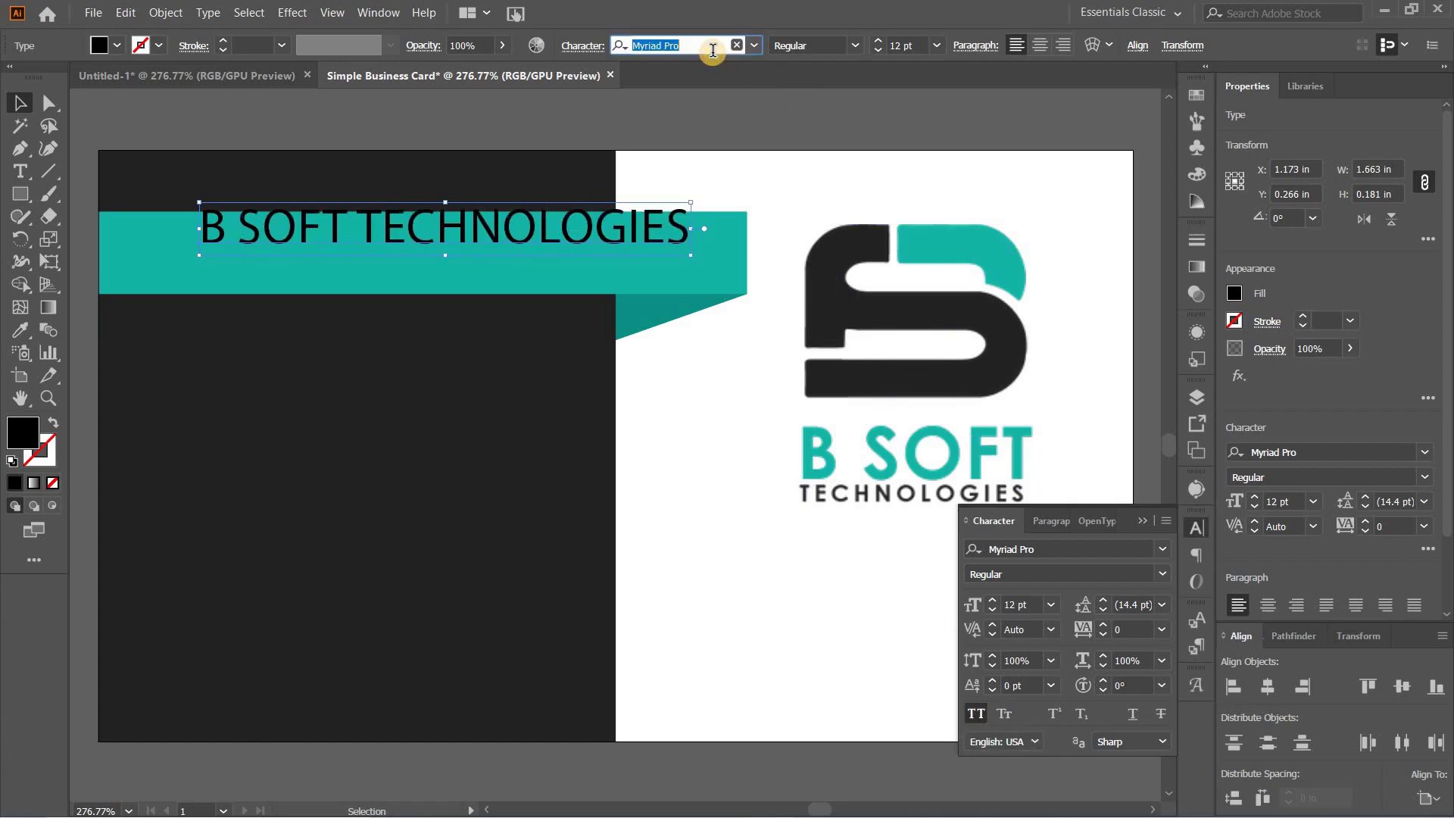
pyautogui.write('d')
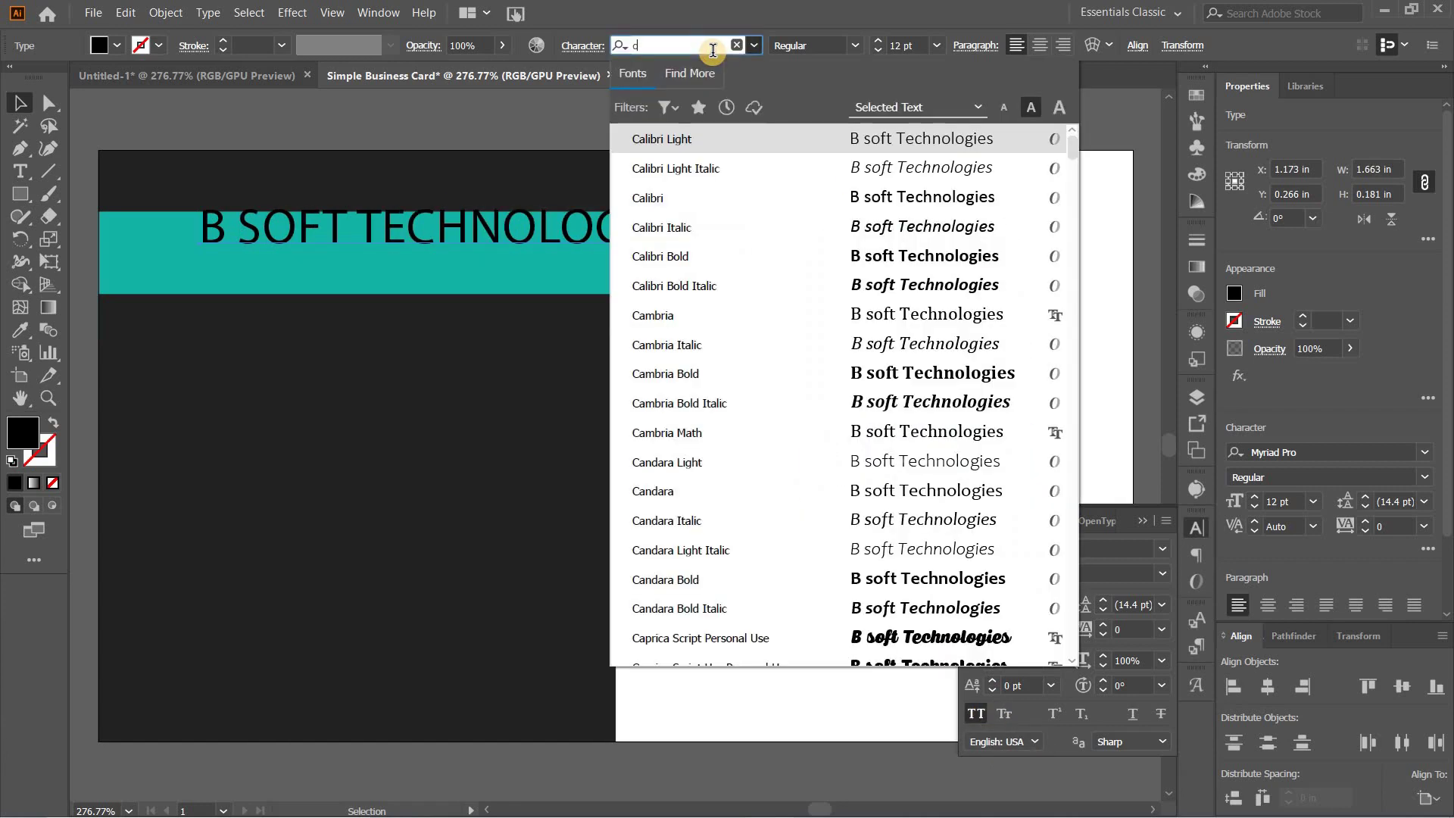
pyautogui.write('olu')
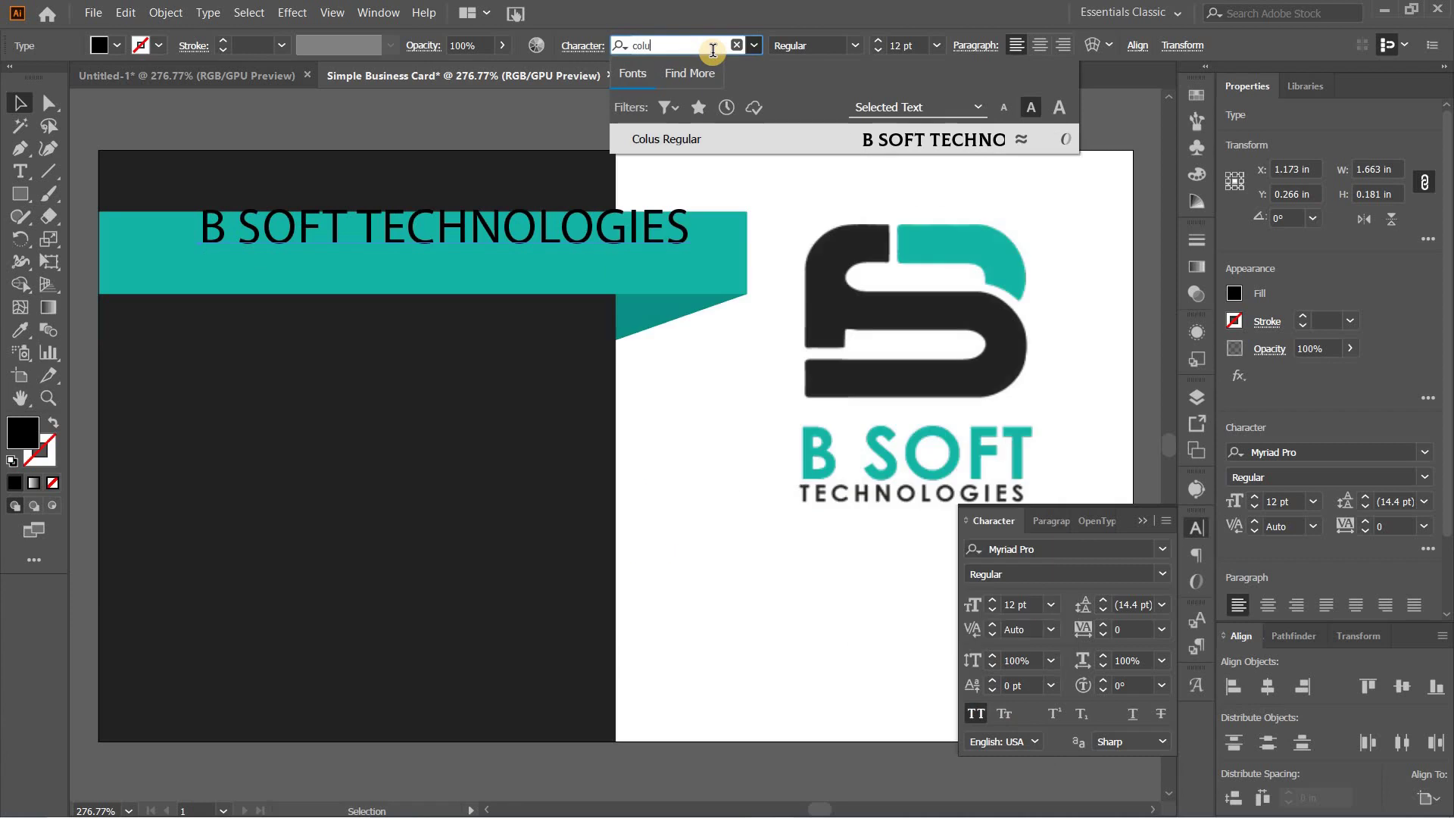
pyautogui.press('Tab')
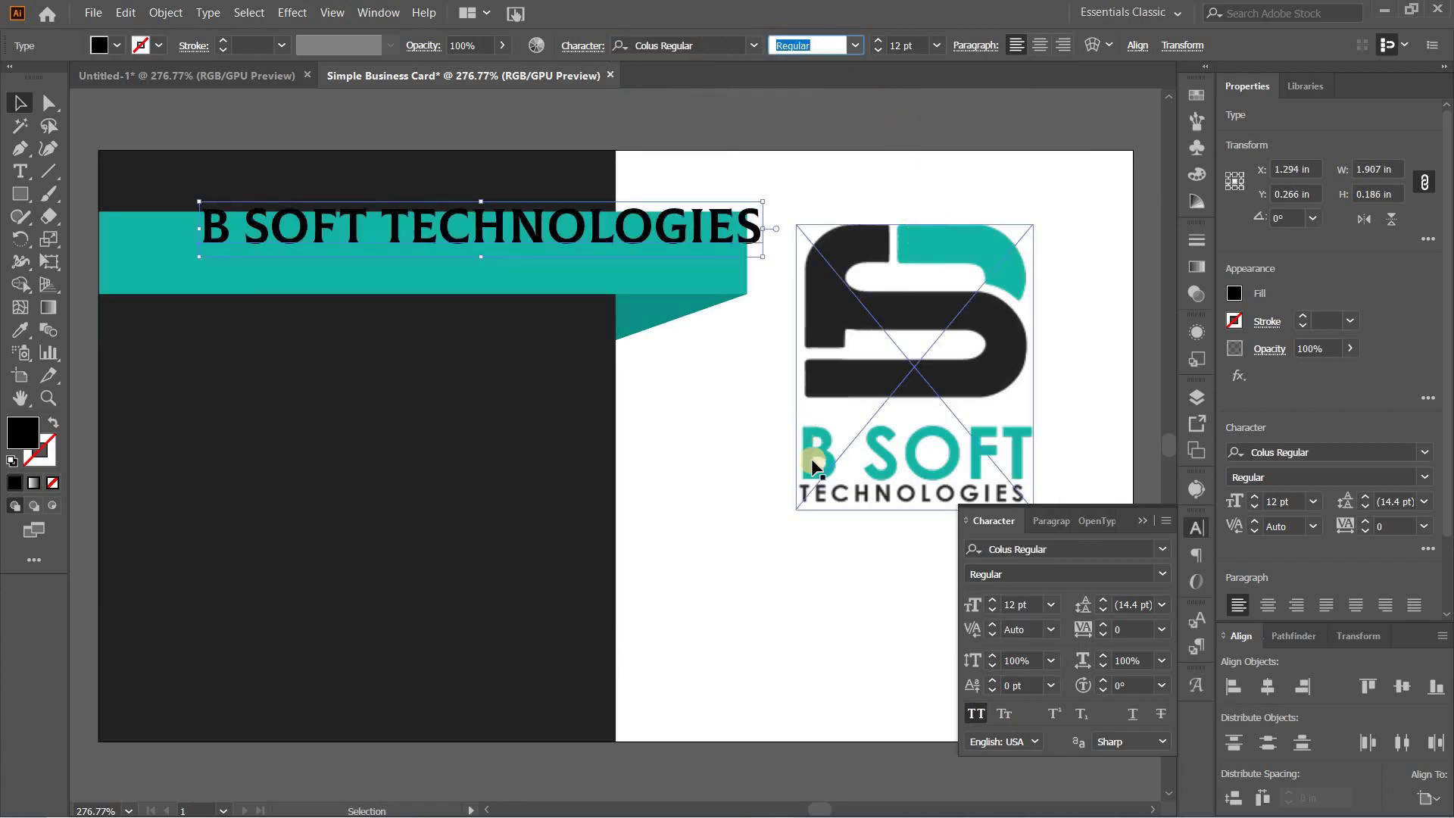
pyautogui.click(286, 315)
# Step: Centre the title horizontally and vertically on the teal ribbon as key object, then select the title alone
pyautogui.click(168, 273)
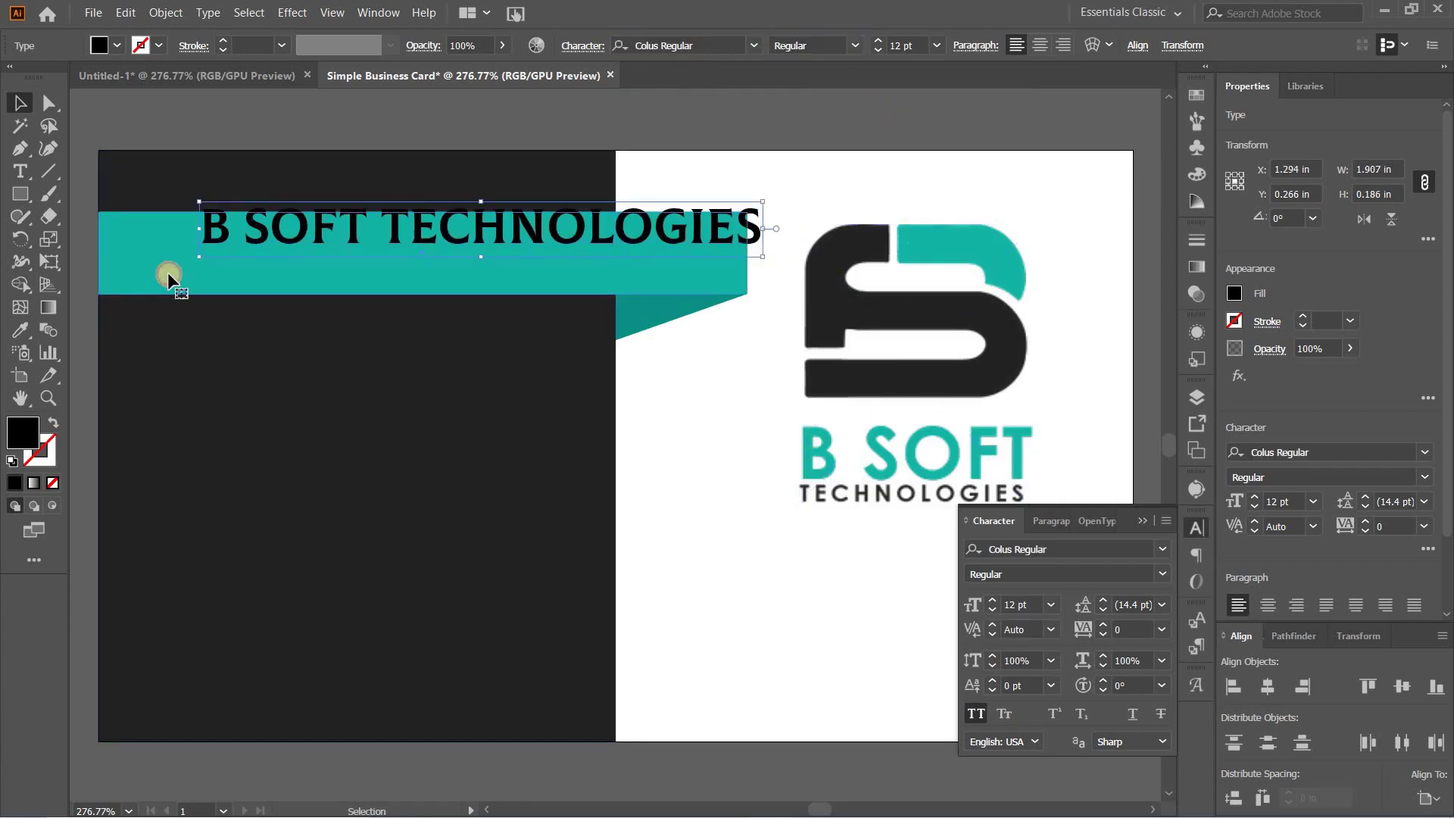
pyautogui.keyDown('shift'); pyautogui.click(279, 230); pyautogui.keyUp('shift')
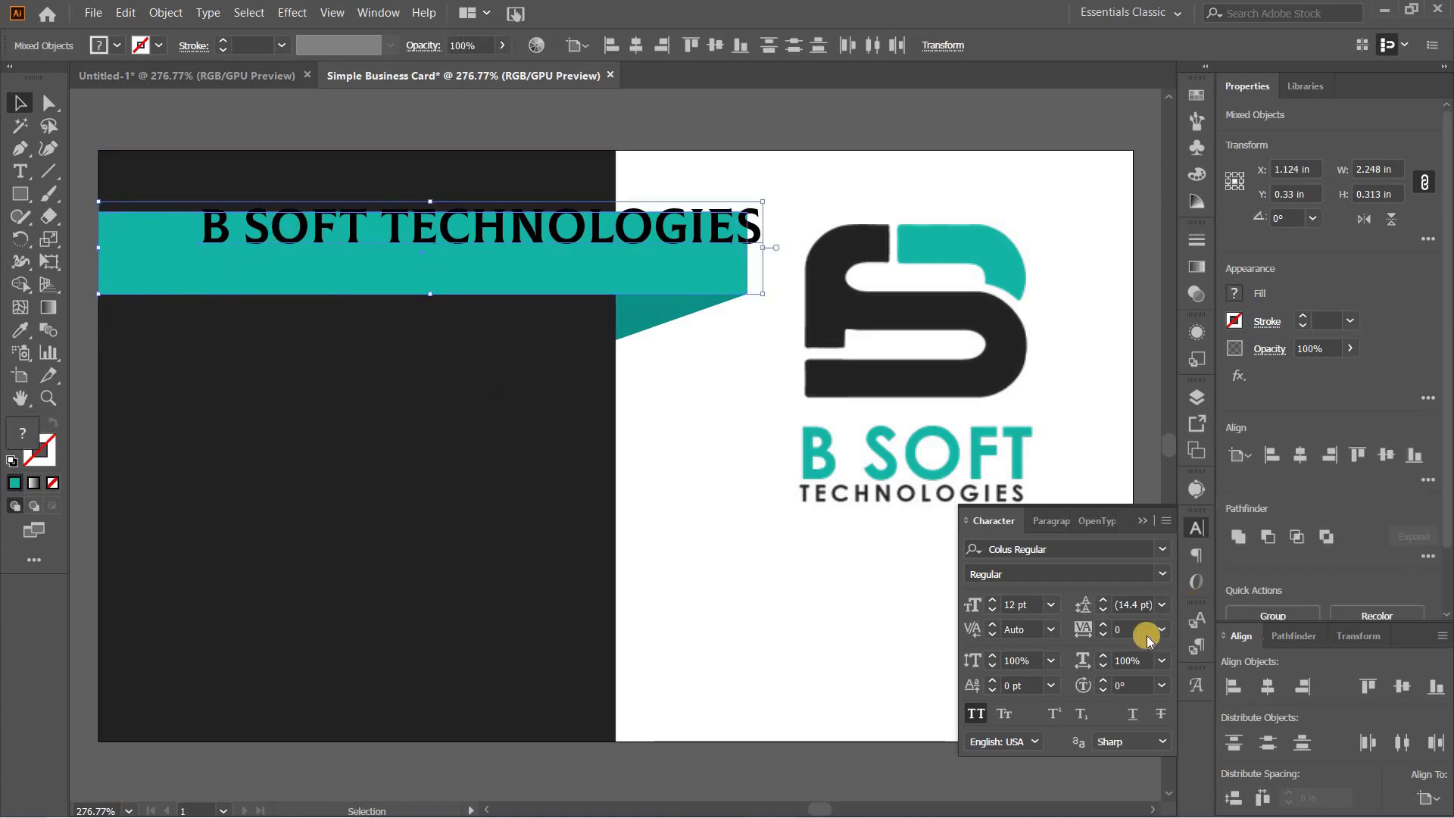
pyautogui.click(1428, 797)
pyautogui.click(1377, 755)
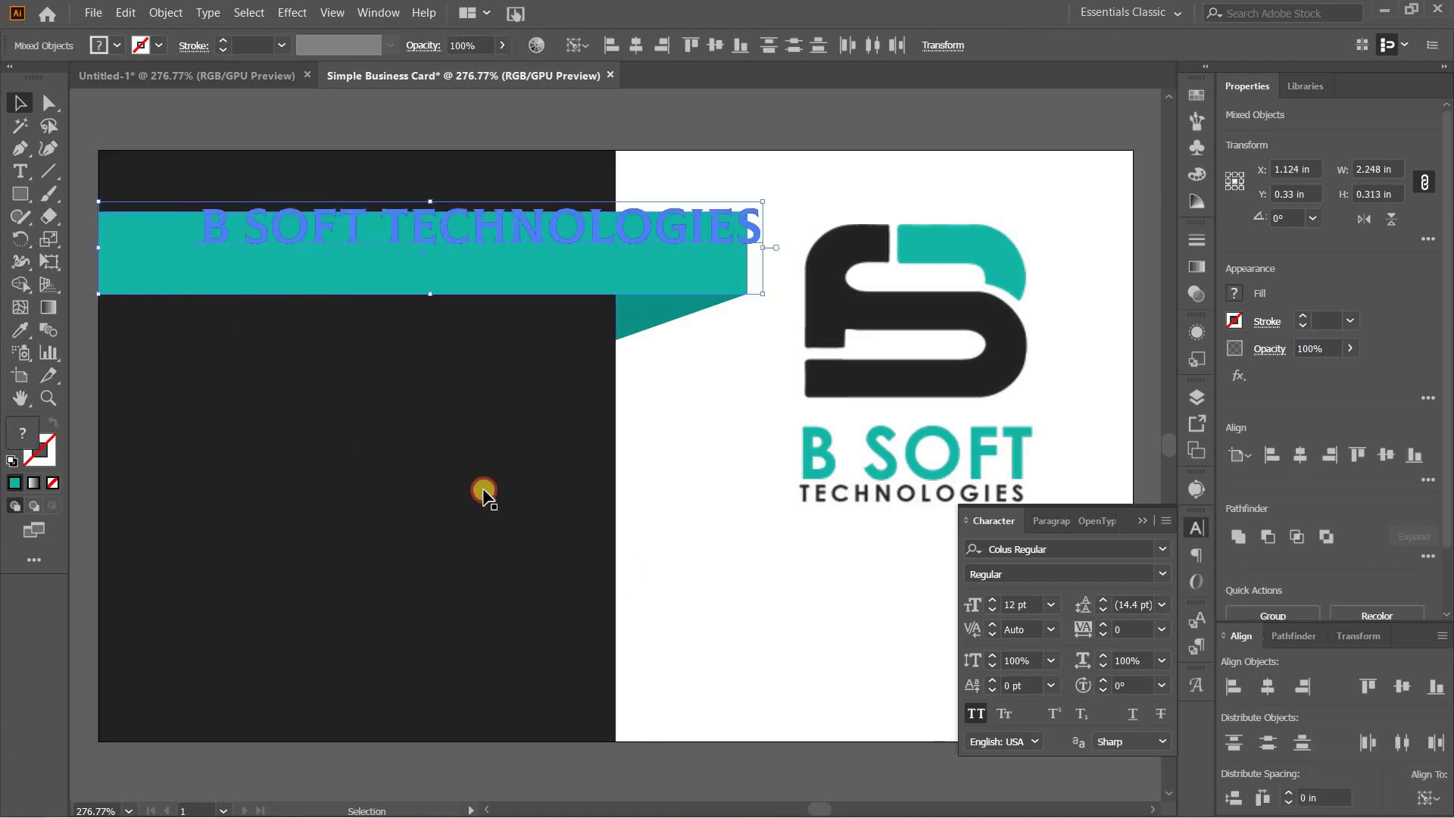
pyautogui.click(141, 270)
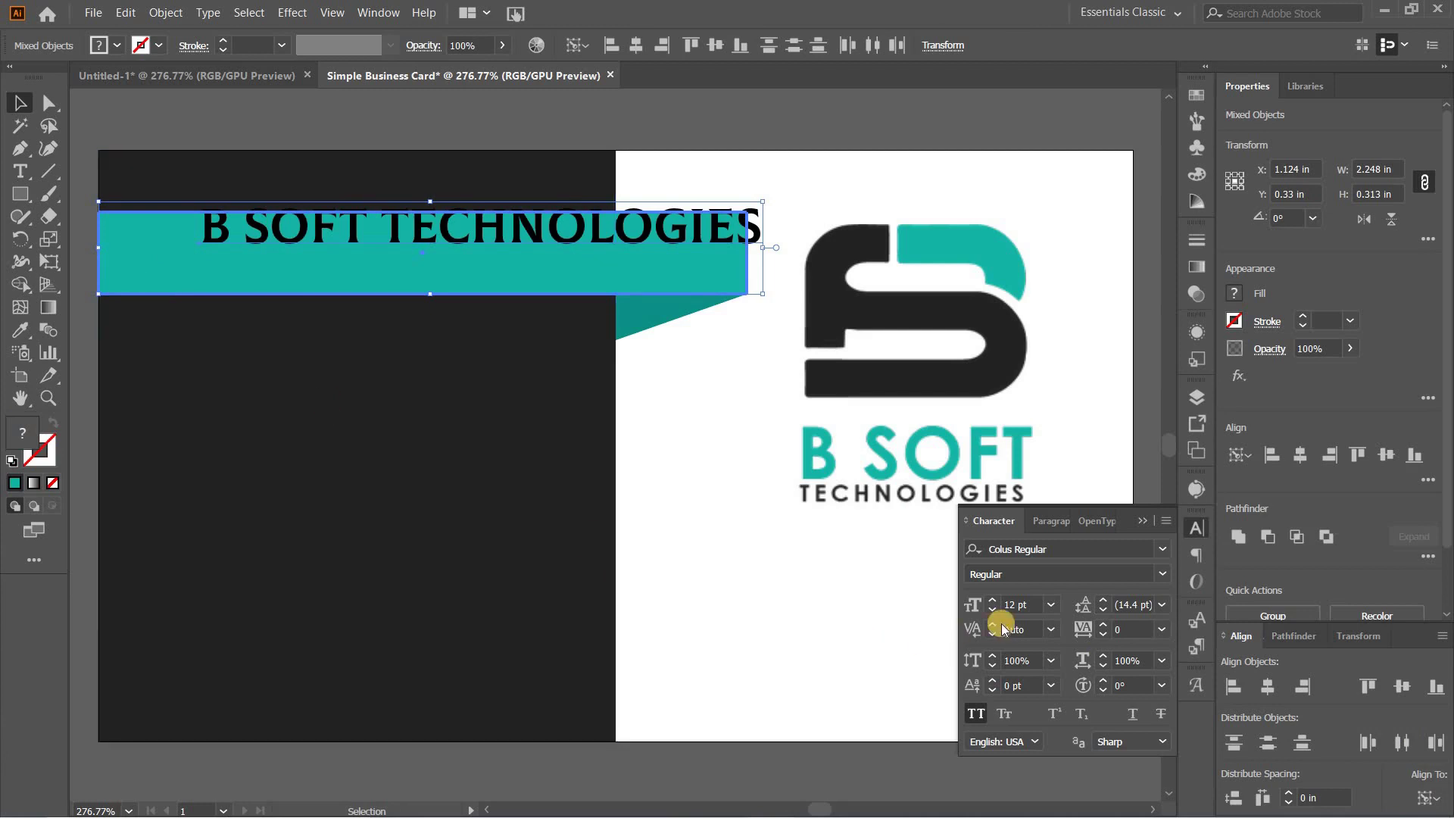
pyautogui.click(1265, 687)
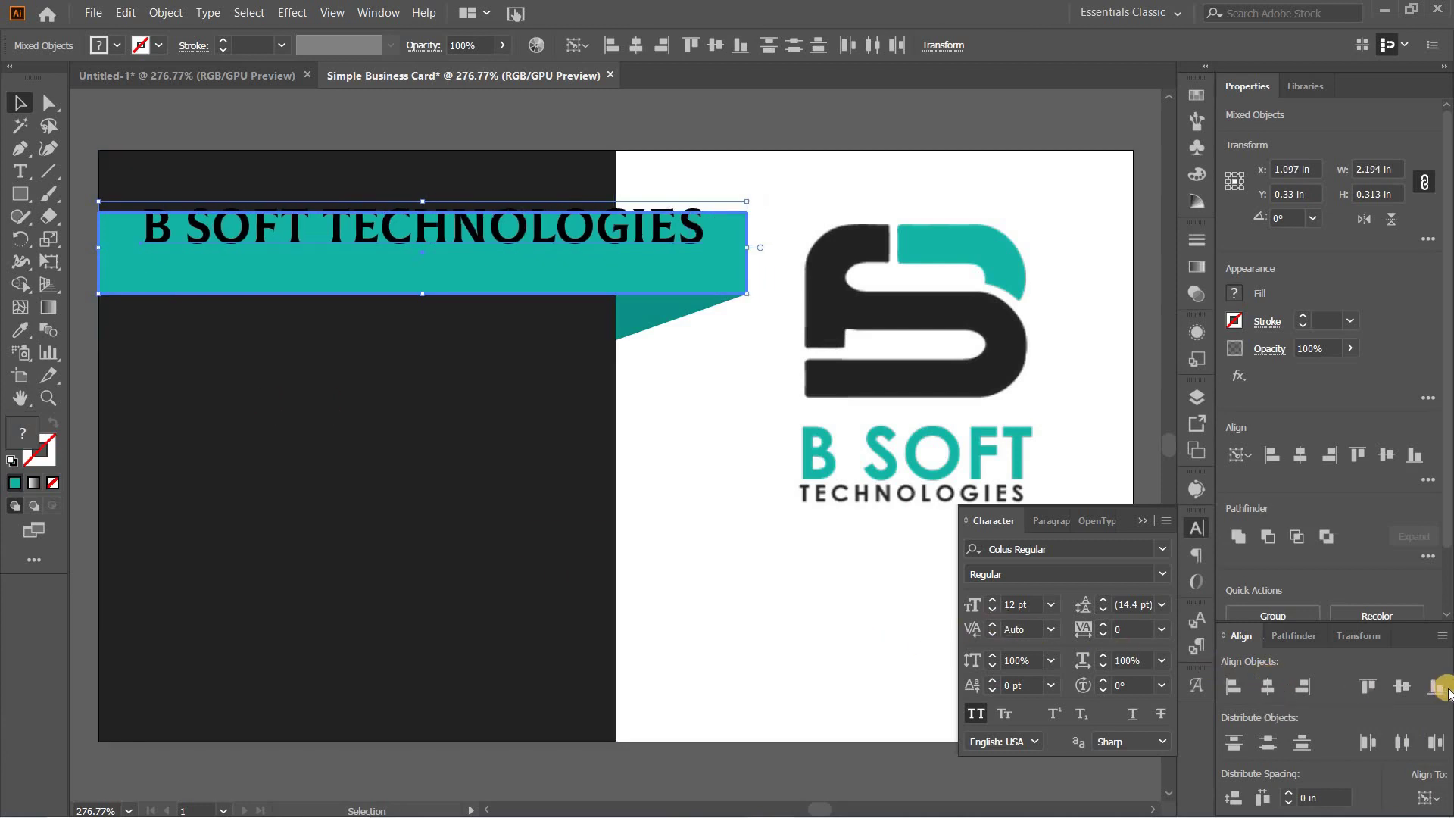
pyautogui.click(1405, 686)
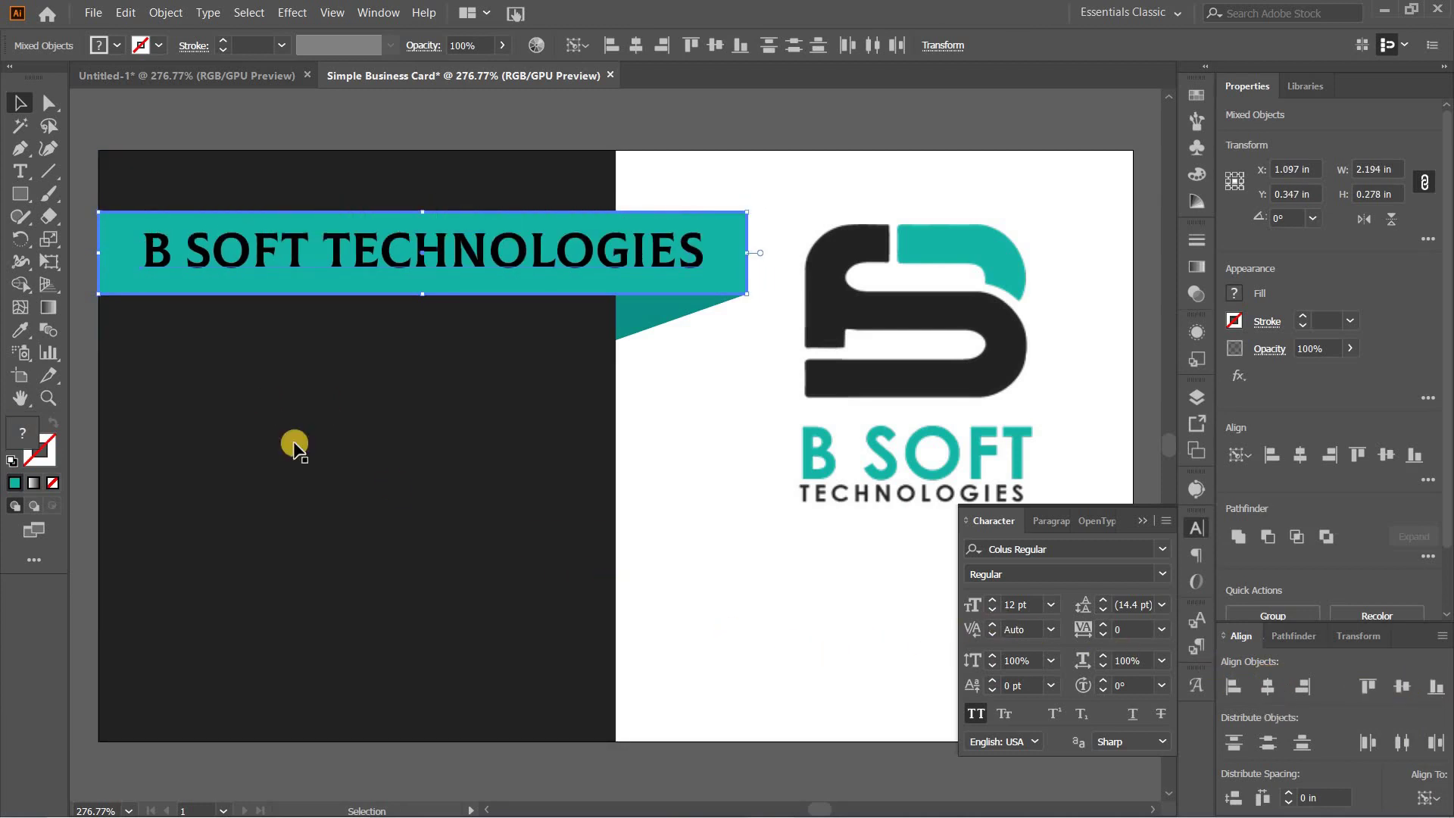
pyautogui.click(565, 365)
pyautogui.click(519, 264)
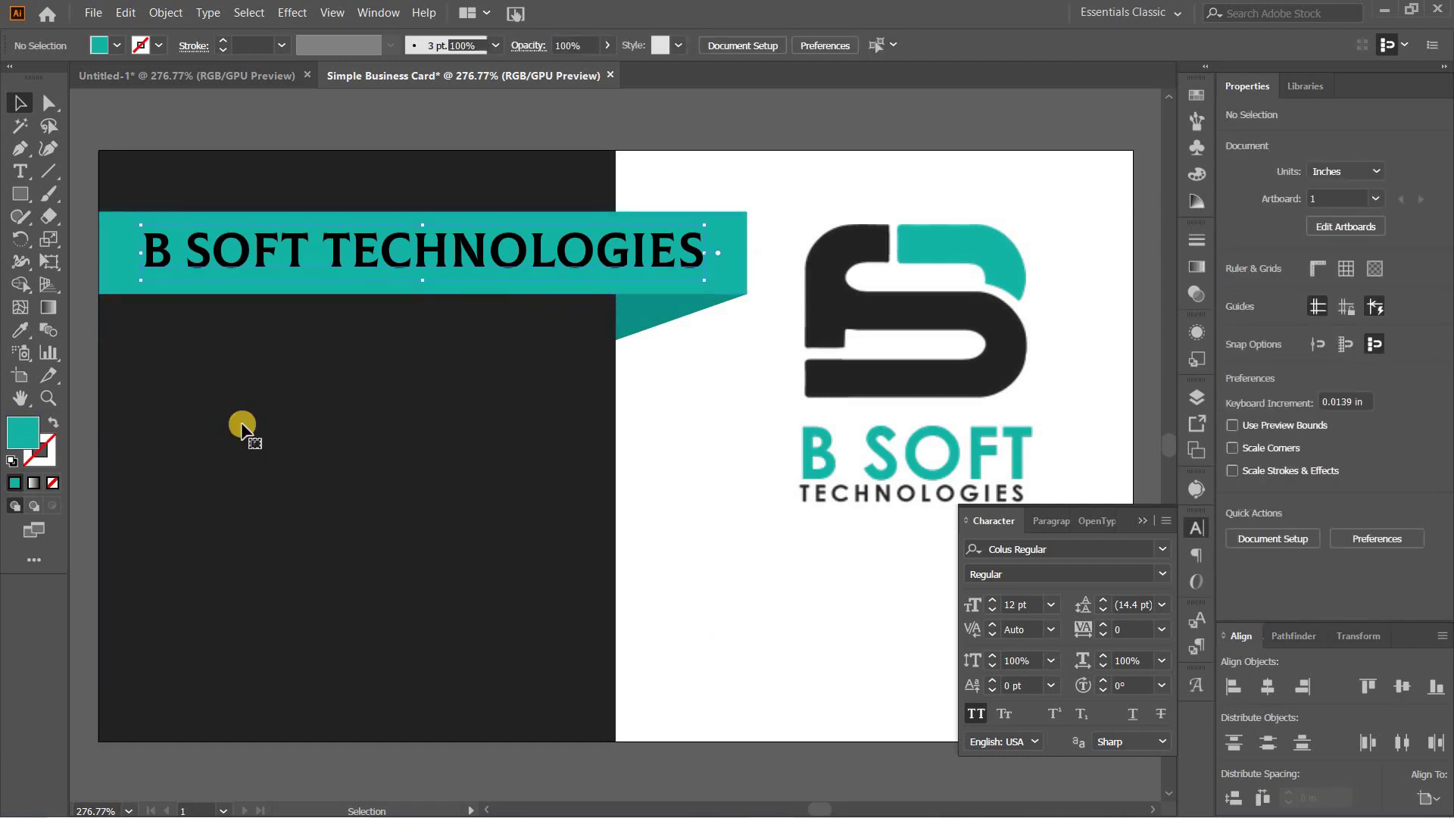
# Step: Colour the title with the logo's dark grey and collapse the Character panel
pyautogui.click(19, 337)
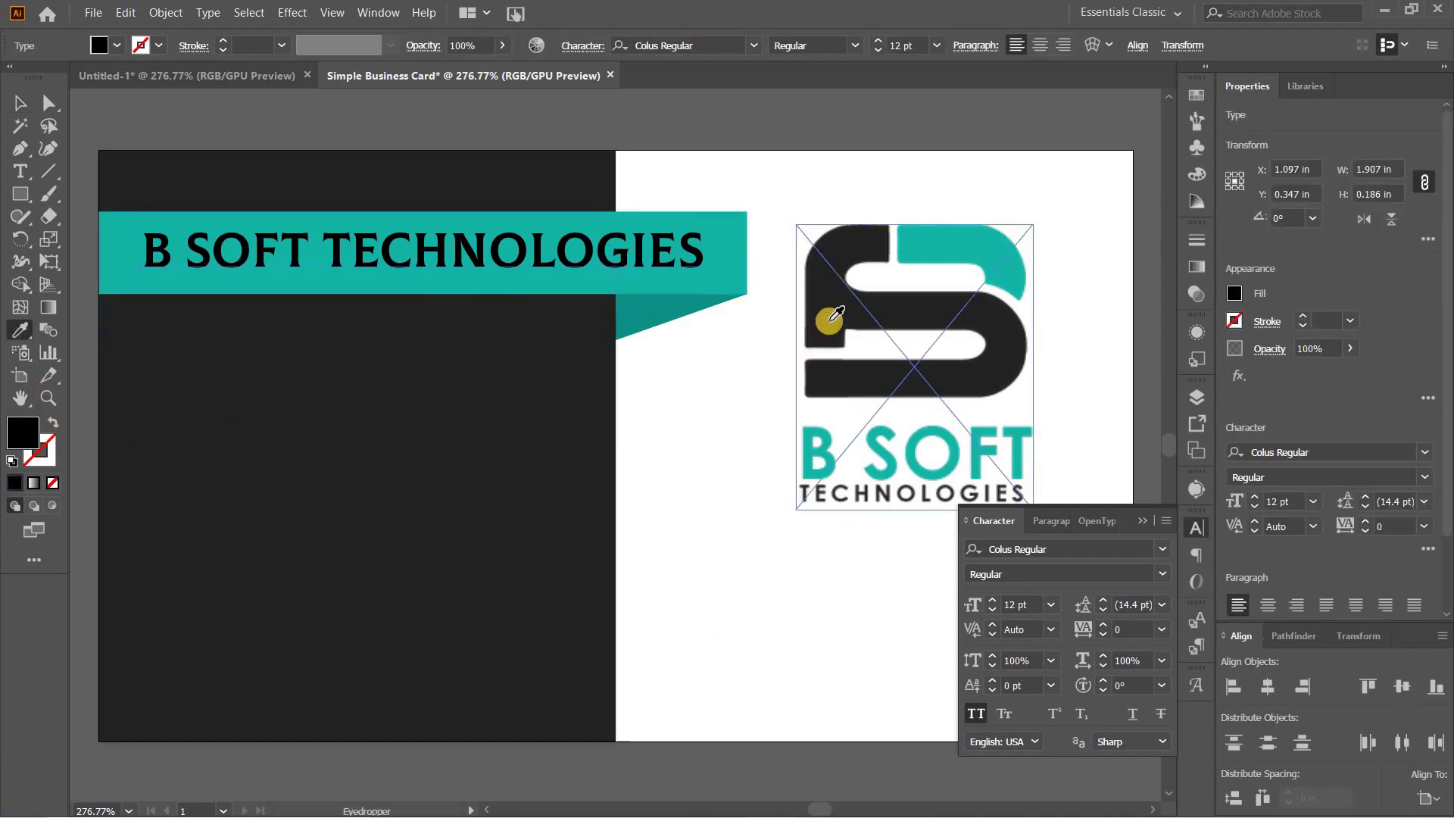
pyautogui.click(824, 318)
pyautogui.click(20, 103)
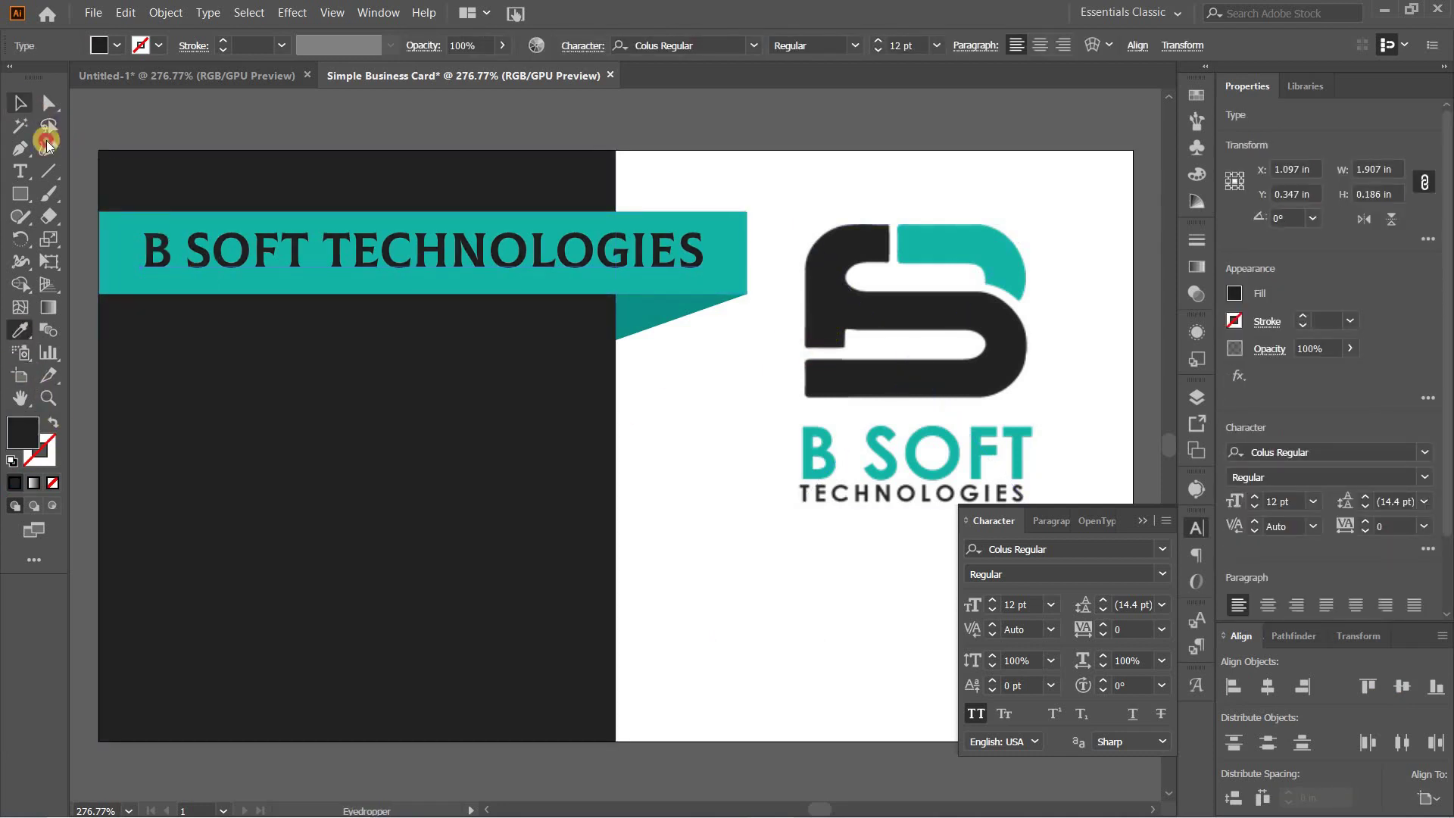
pyautogui.click(1143, 520)
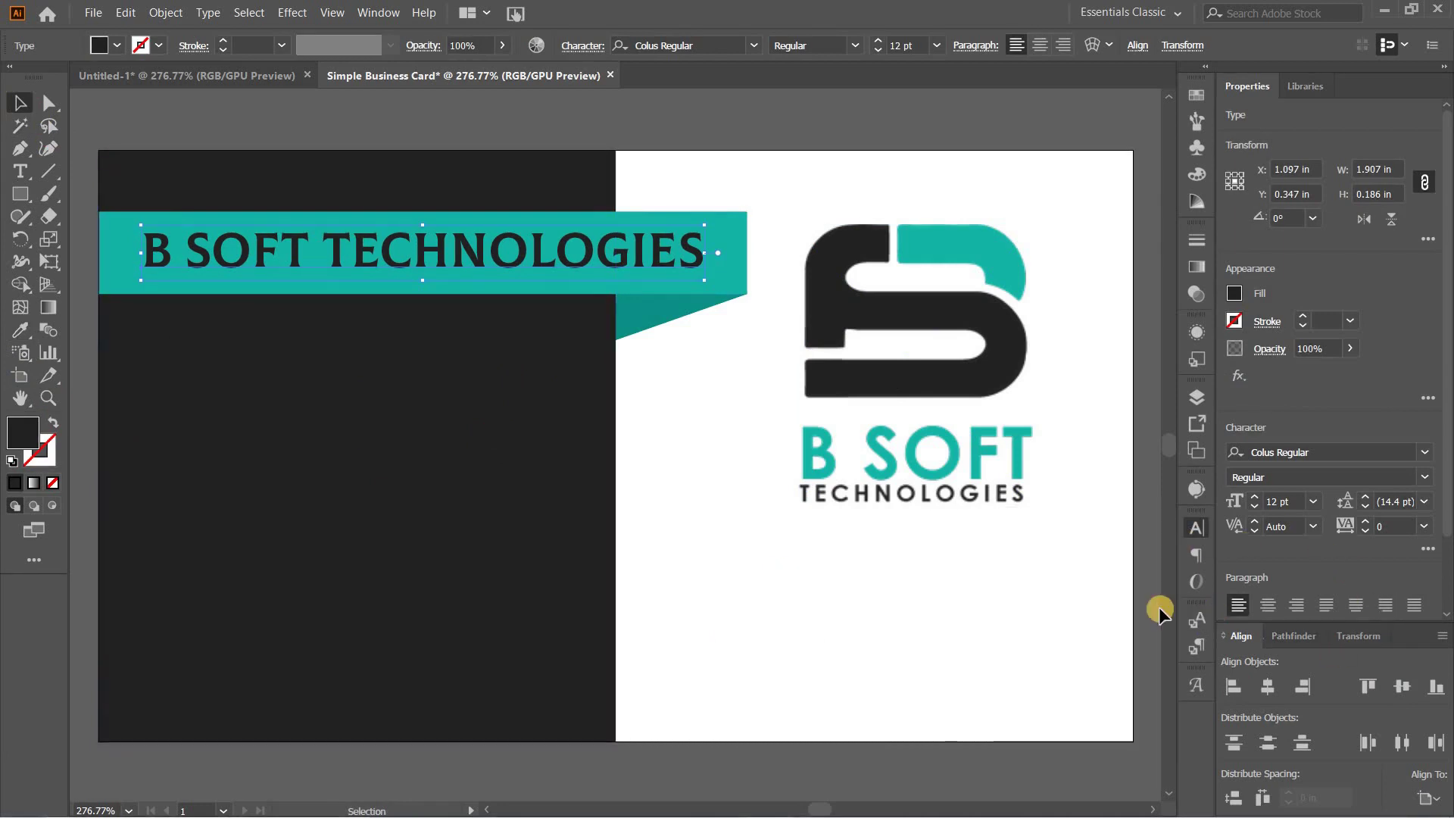
pyautogui.click(235, 348)
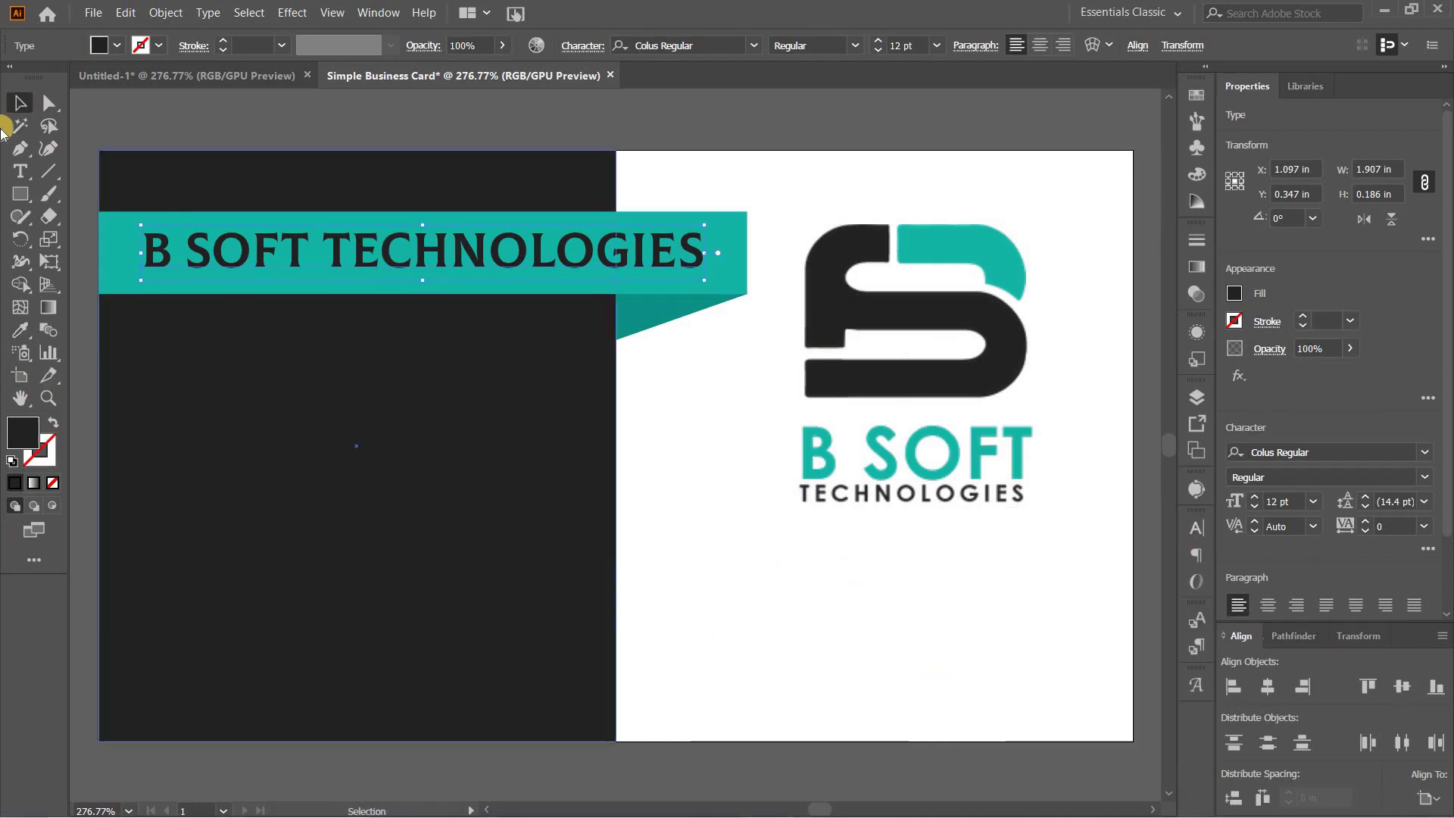
pyautogui.click(19, 193)
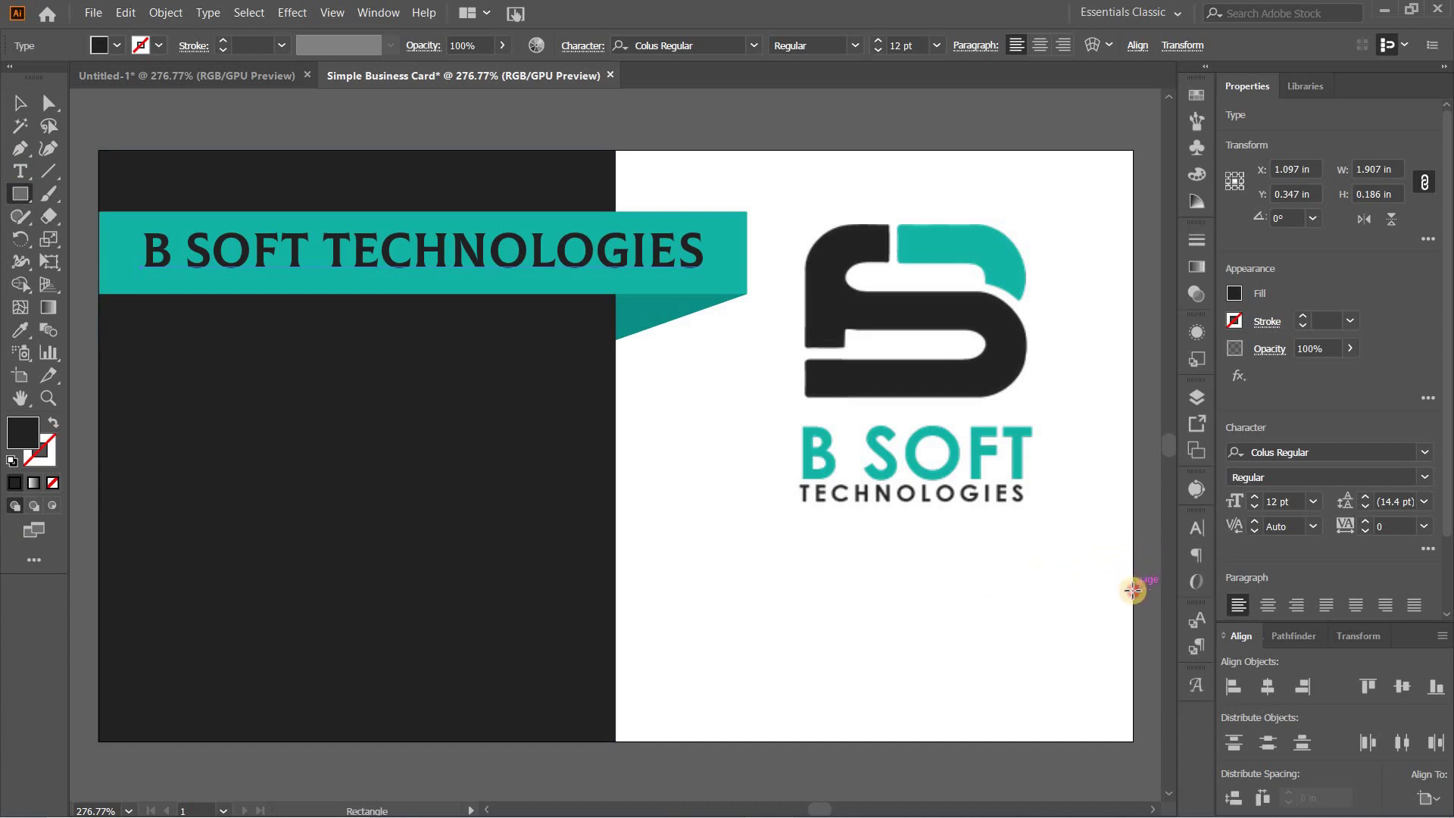
# Step: Draw a dark block at the card's lower right edge and slide a pasted copy of it left
pyautogui.moveTo(1133, 588); pyautogui.dragTo(972, 646)
pyautogui.click(19, 112)
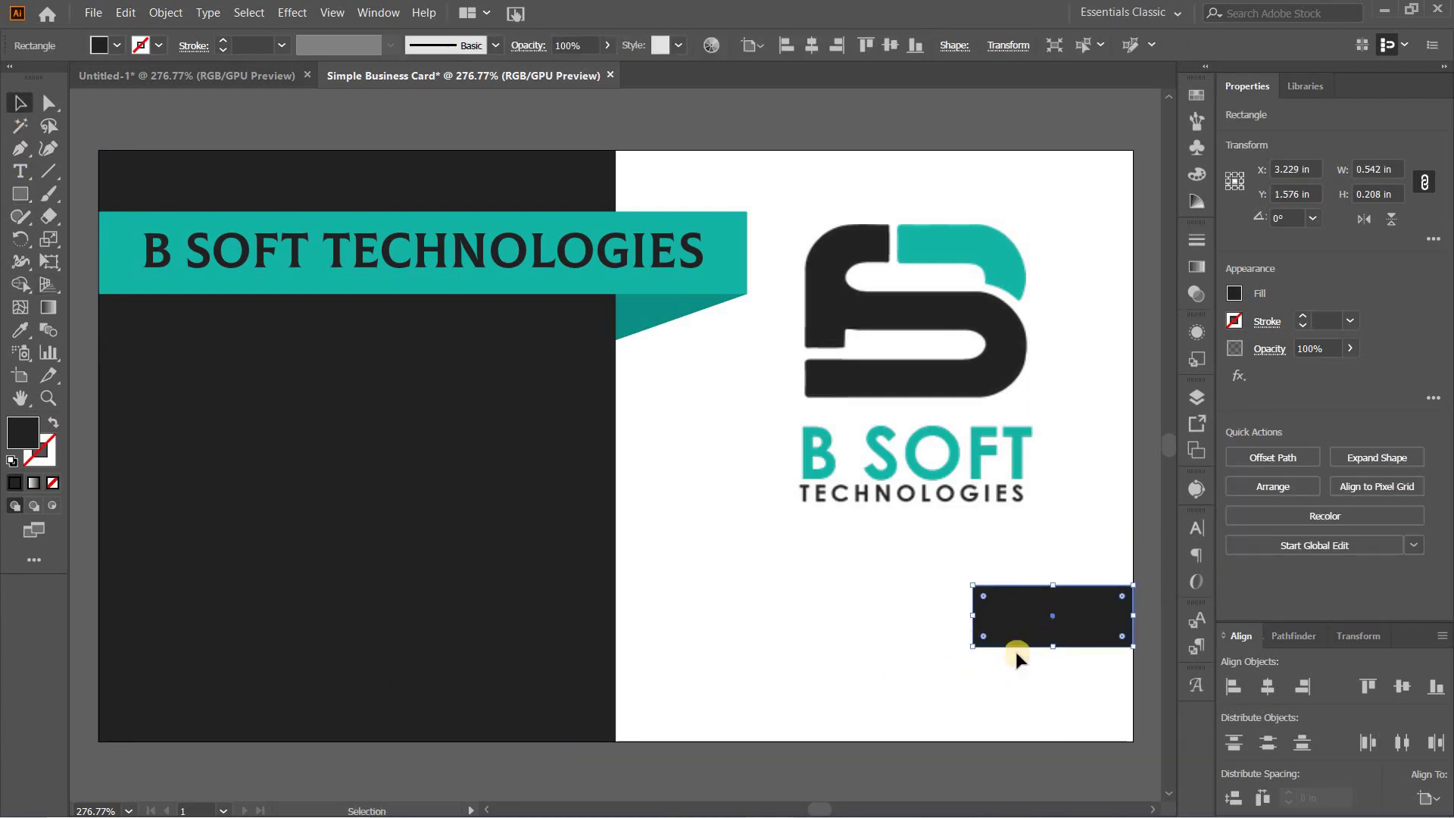
pyautogui.click(125, 13)
pyautogui.click(145, 92)
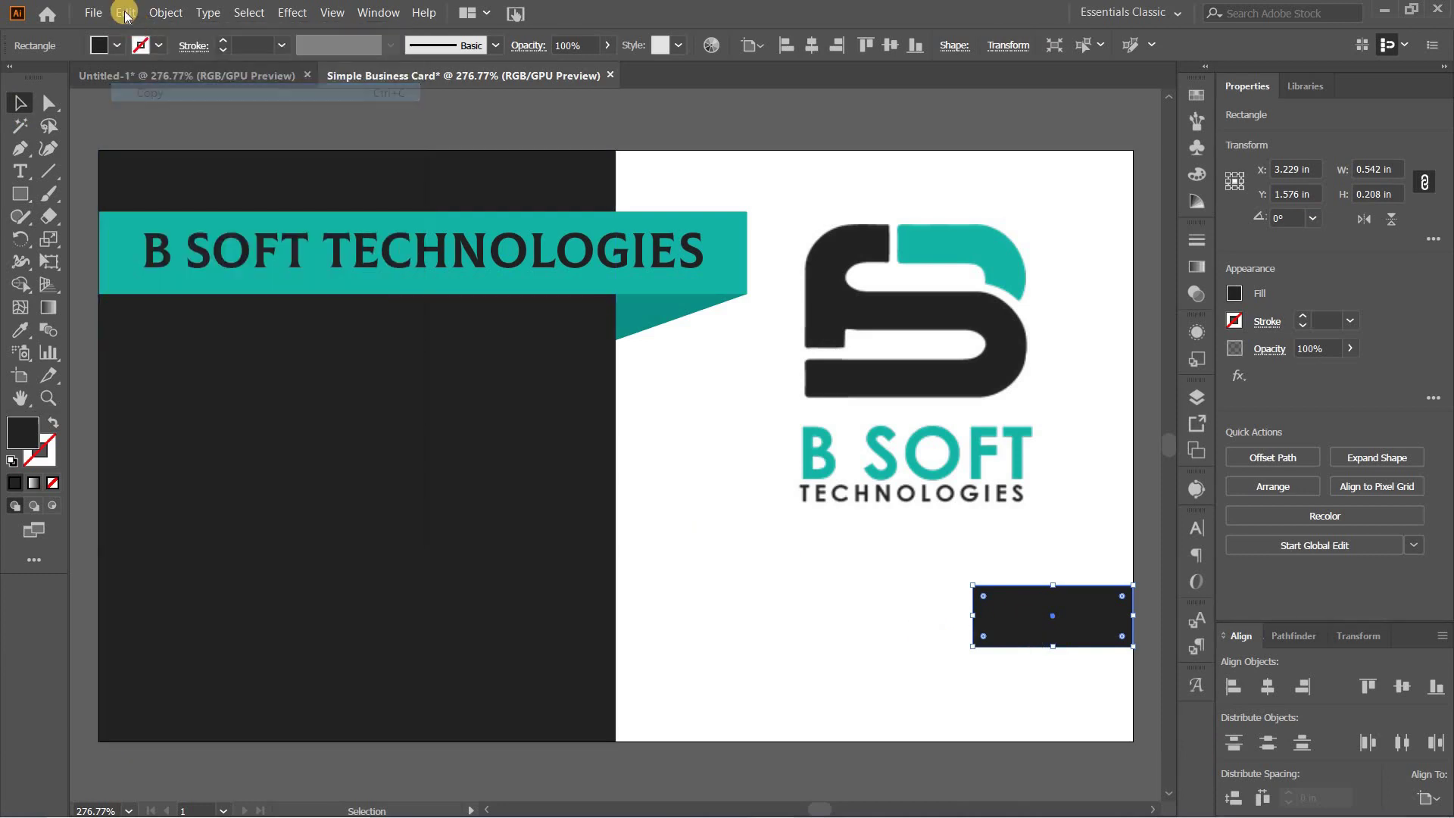
pyautogui.click(121, 12)
pyautogui.click(151, 129)
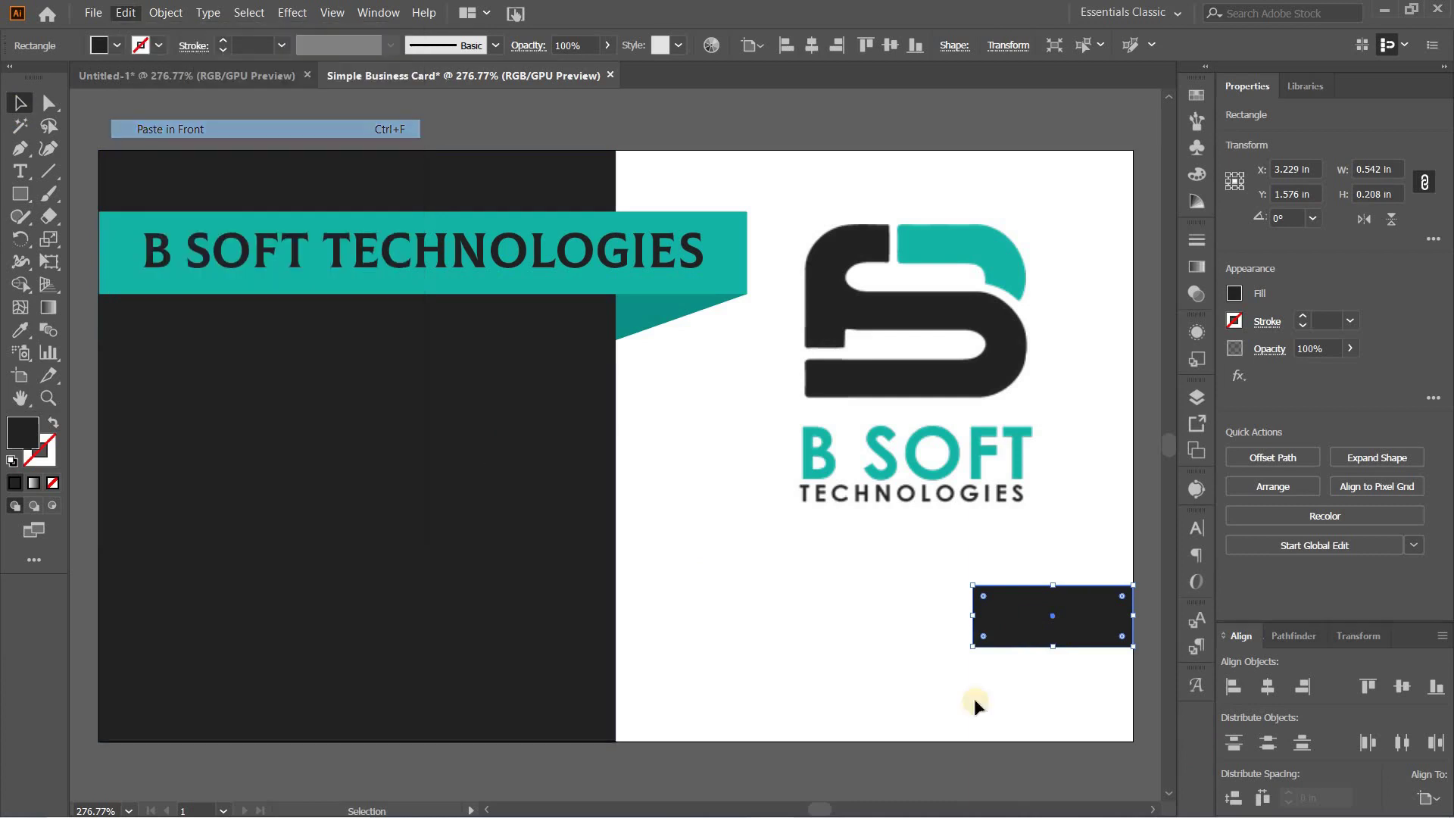
pyautogui.moveTo(1001, 629); pyautogui.dragTo(837, 626)
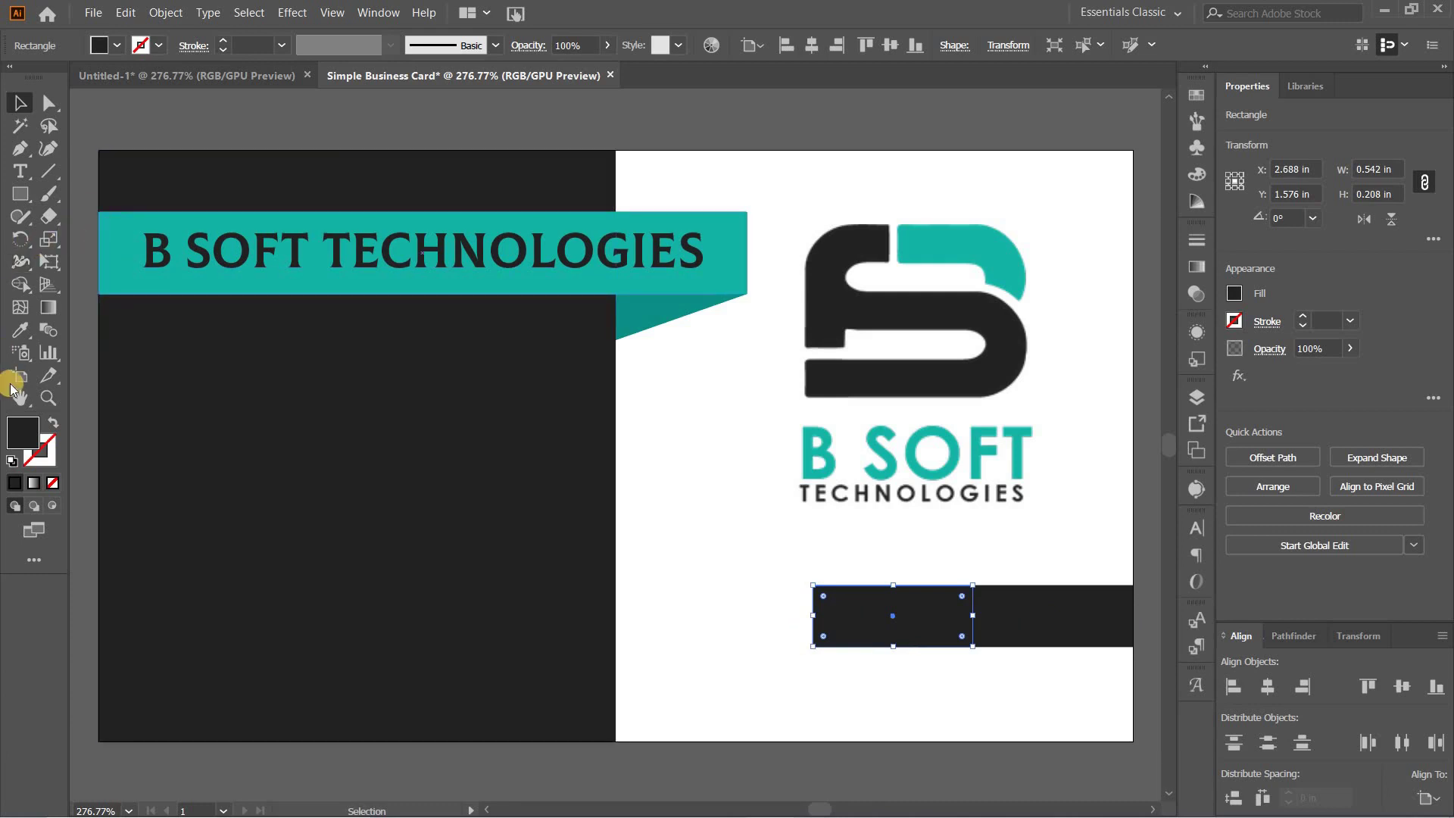
# Step: Colour the copy with the ribbon's teal and stretch it to the dark panel's edge
pyautogui.click(14, 329)
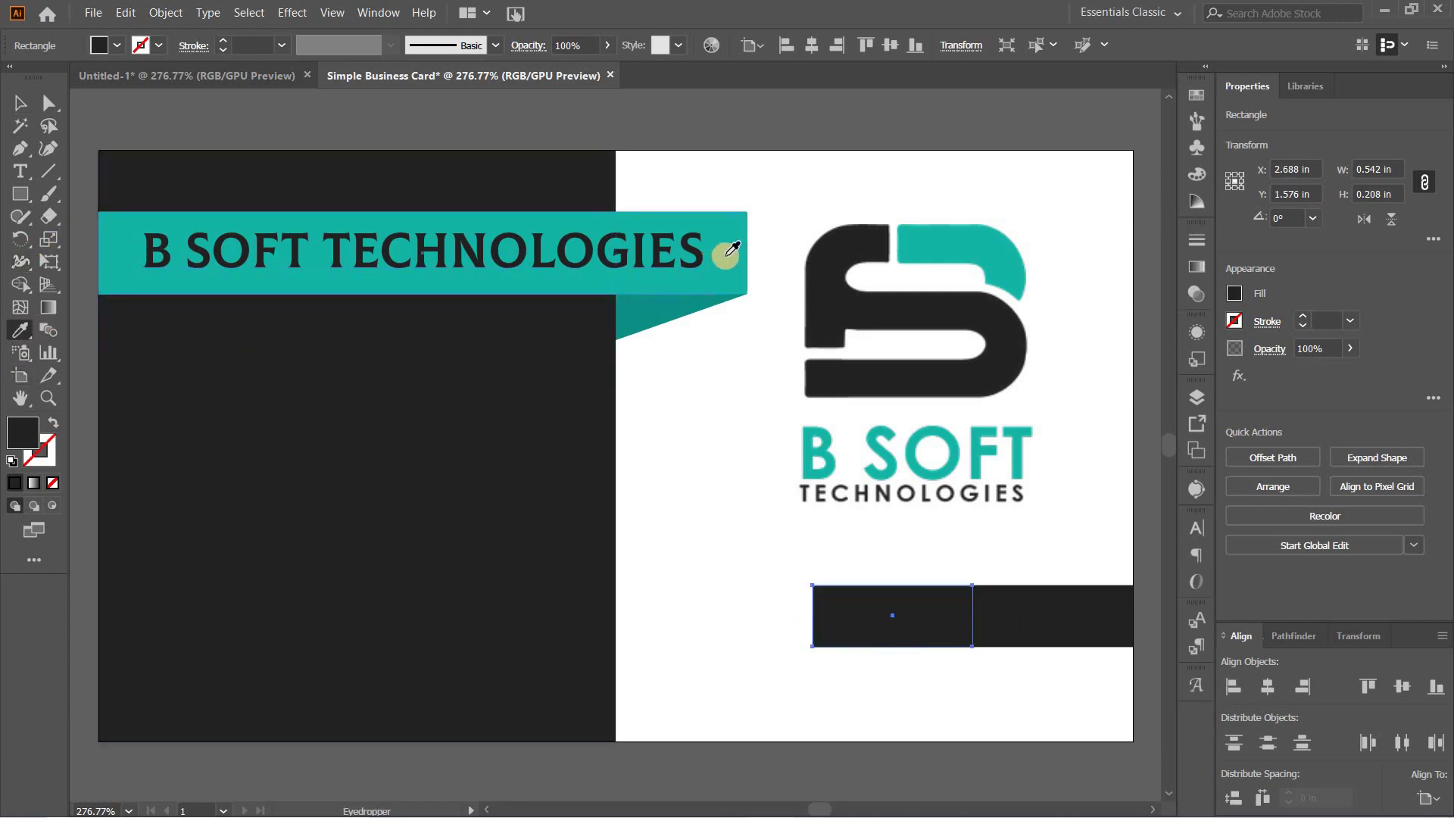
pyautogui.click(719, 250)
pyautogui.click(20, 102)
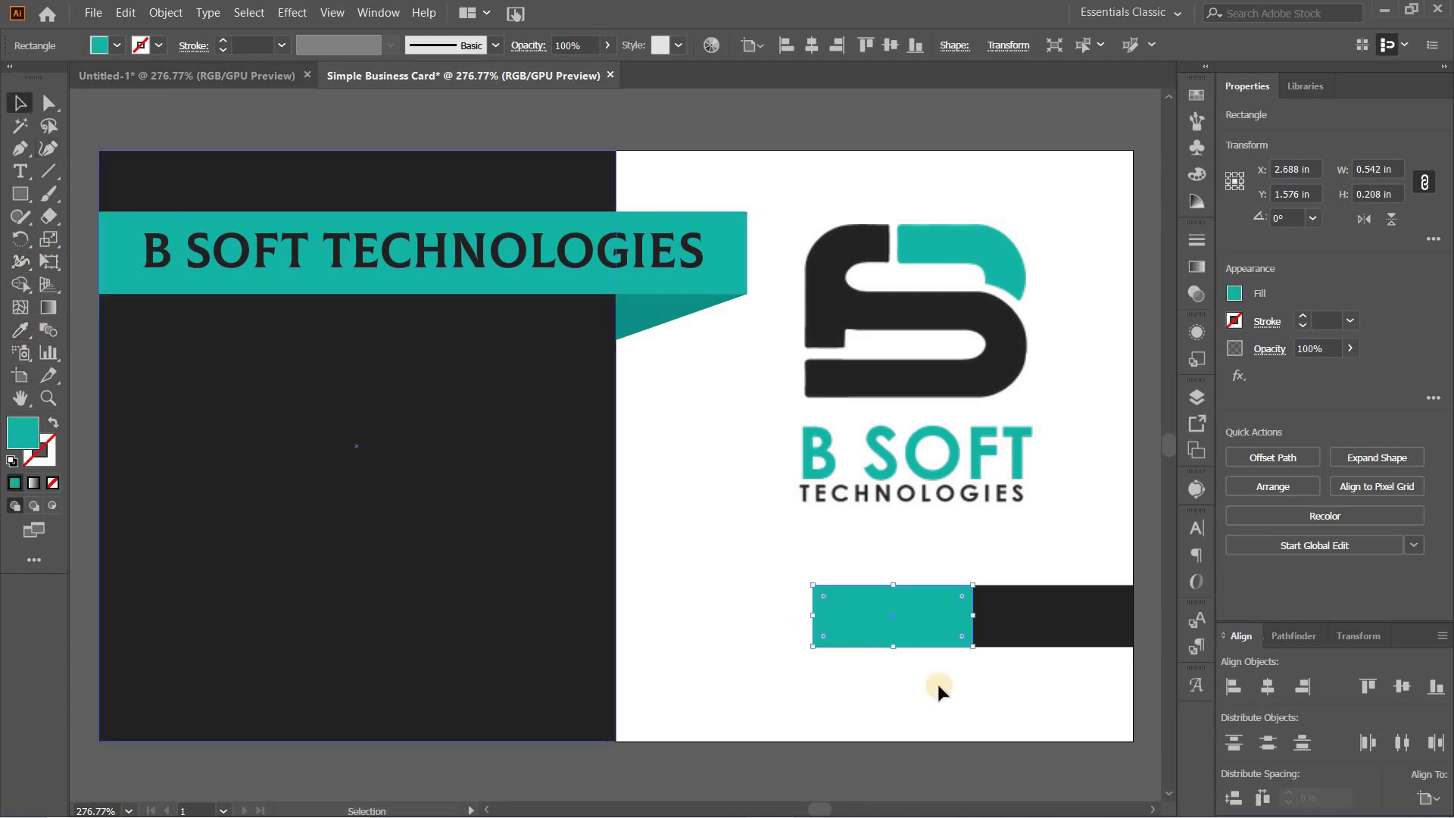
pyautogui.moveTo(772, 618); pyautogui.dragTo(613, 662)
pyautogui.click(811, 776)
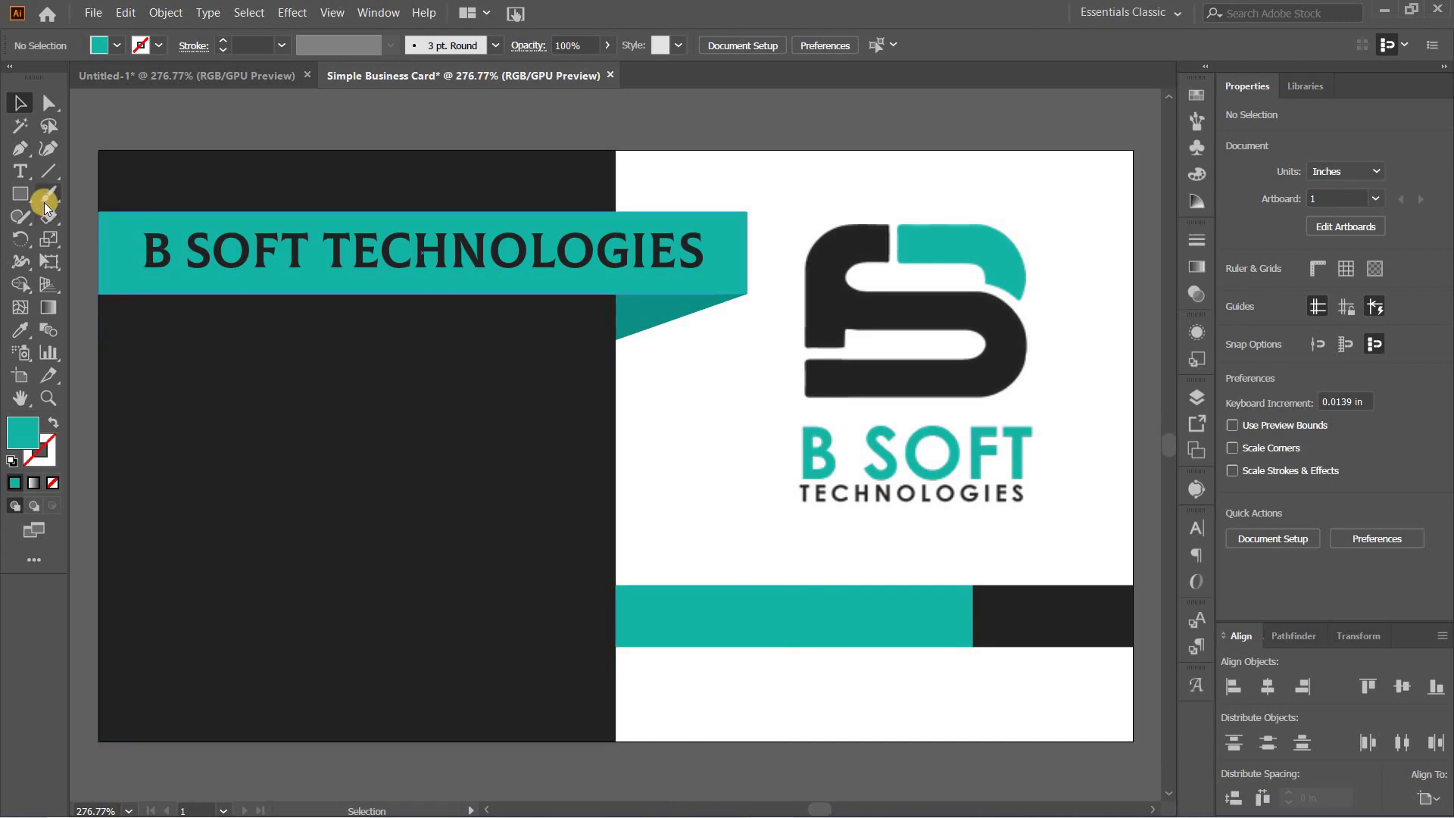
# Step: Type the cardholder's name in capitals and move it down onto the teal strip
pyautogui.click(21, 171)
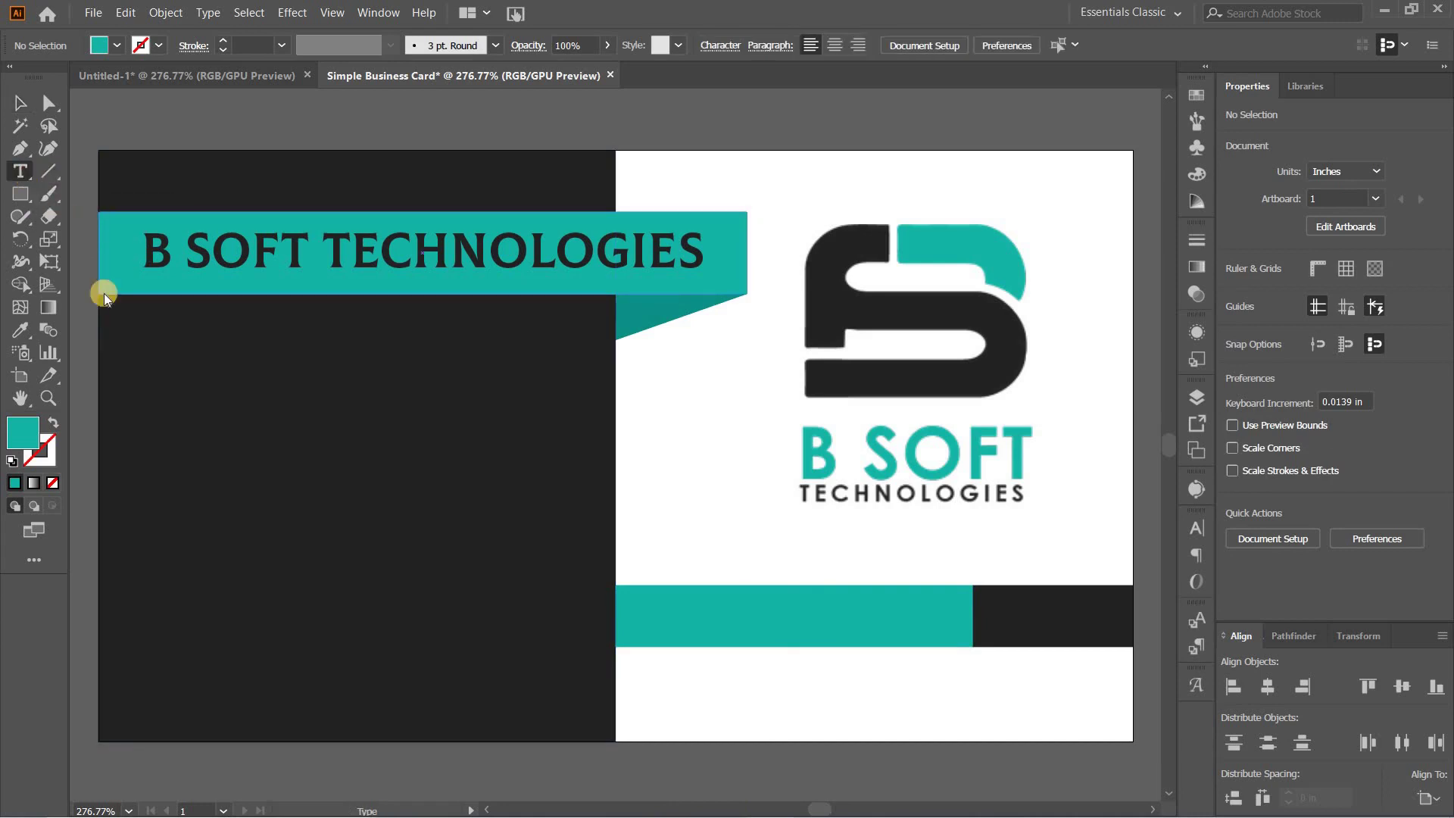
pyautogui.click(727, 613)
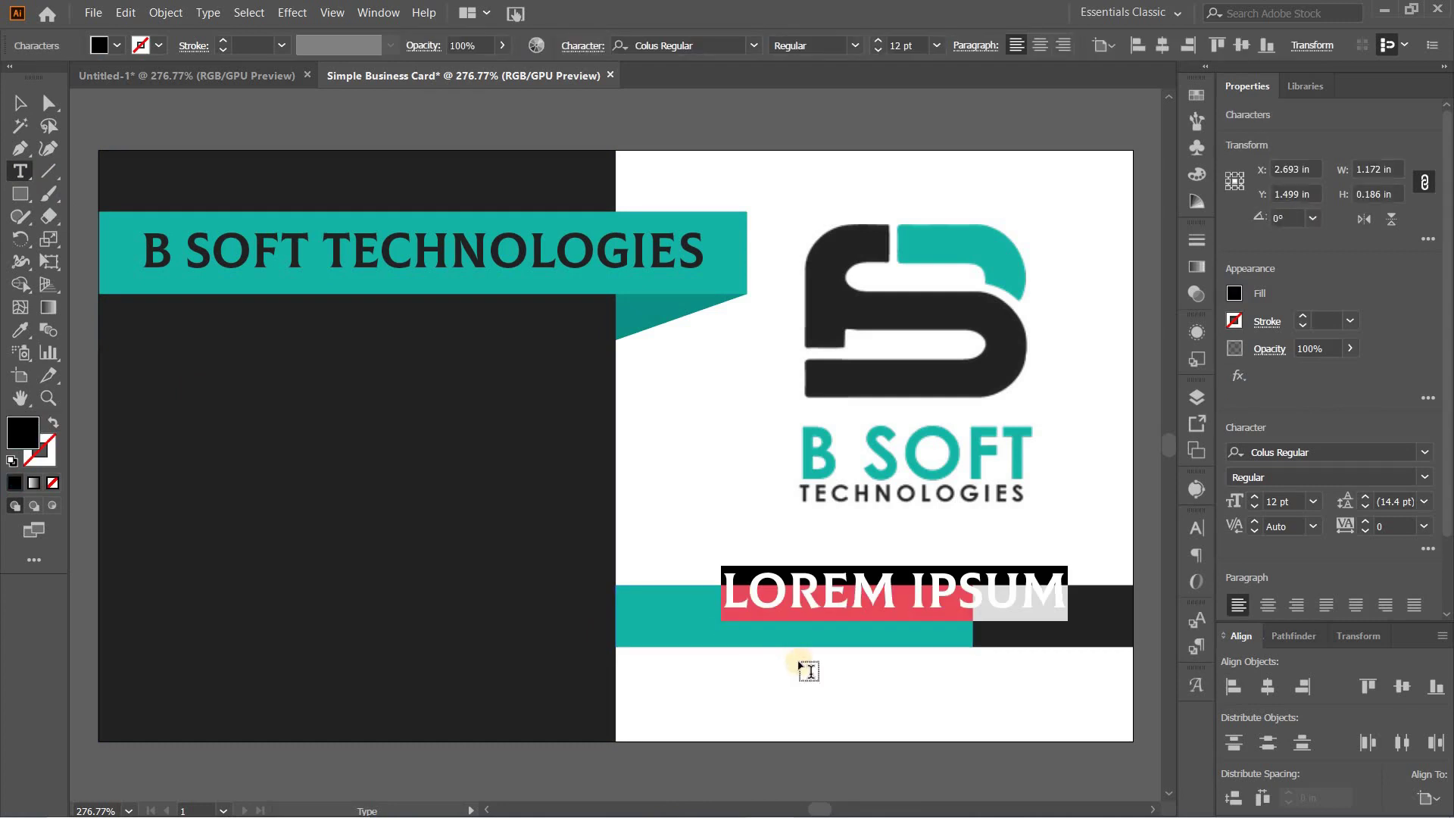
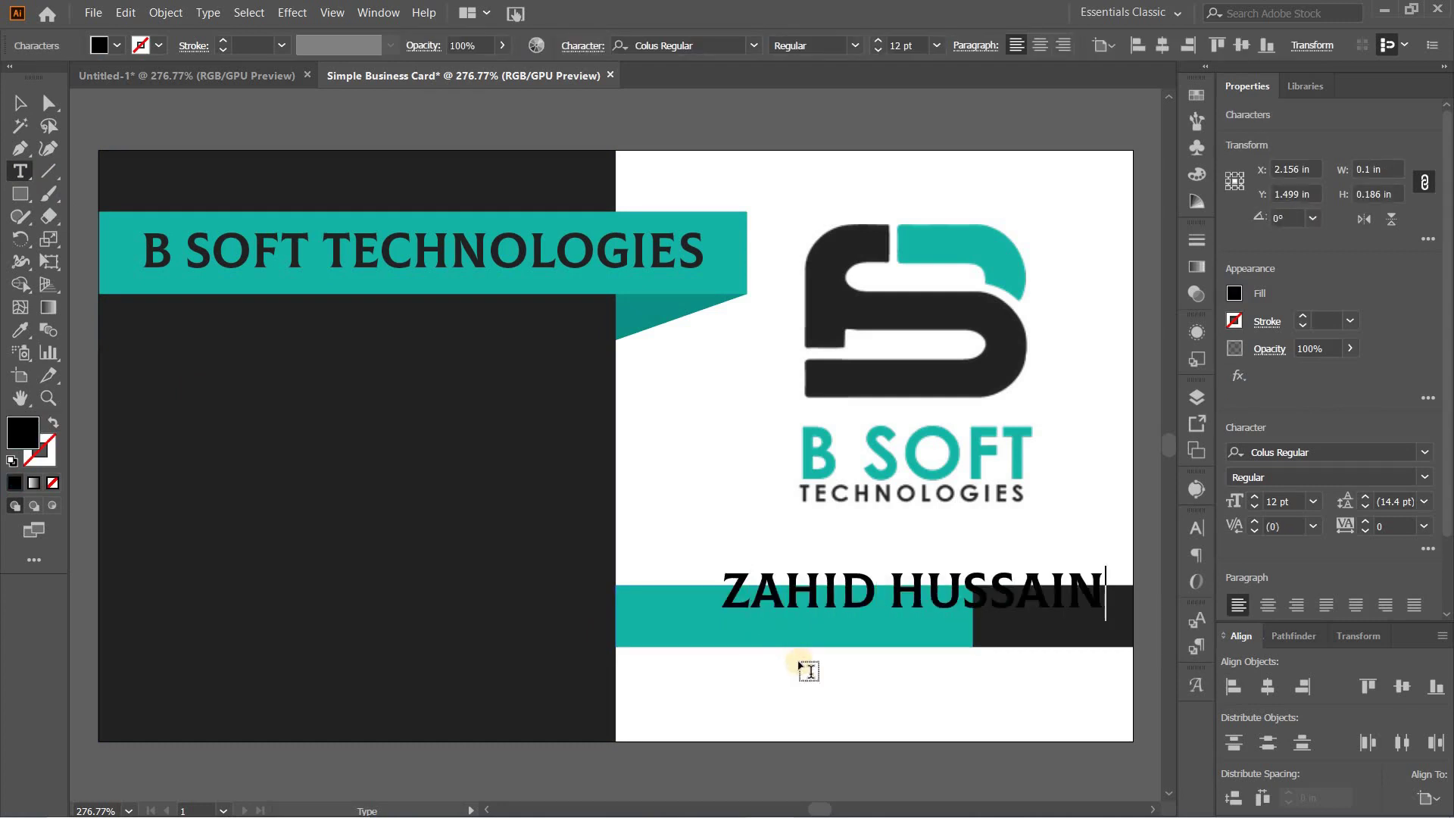
pyautogui.click(23, 331)
pyautogui.click(820, 286)
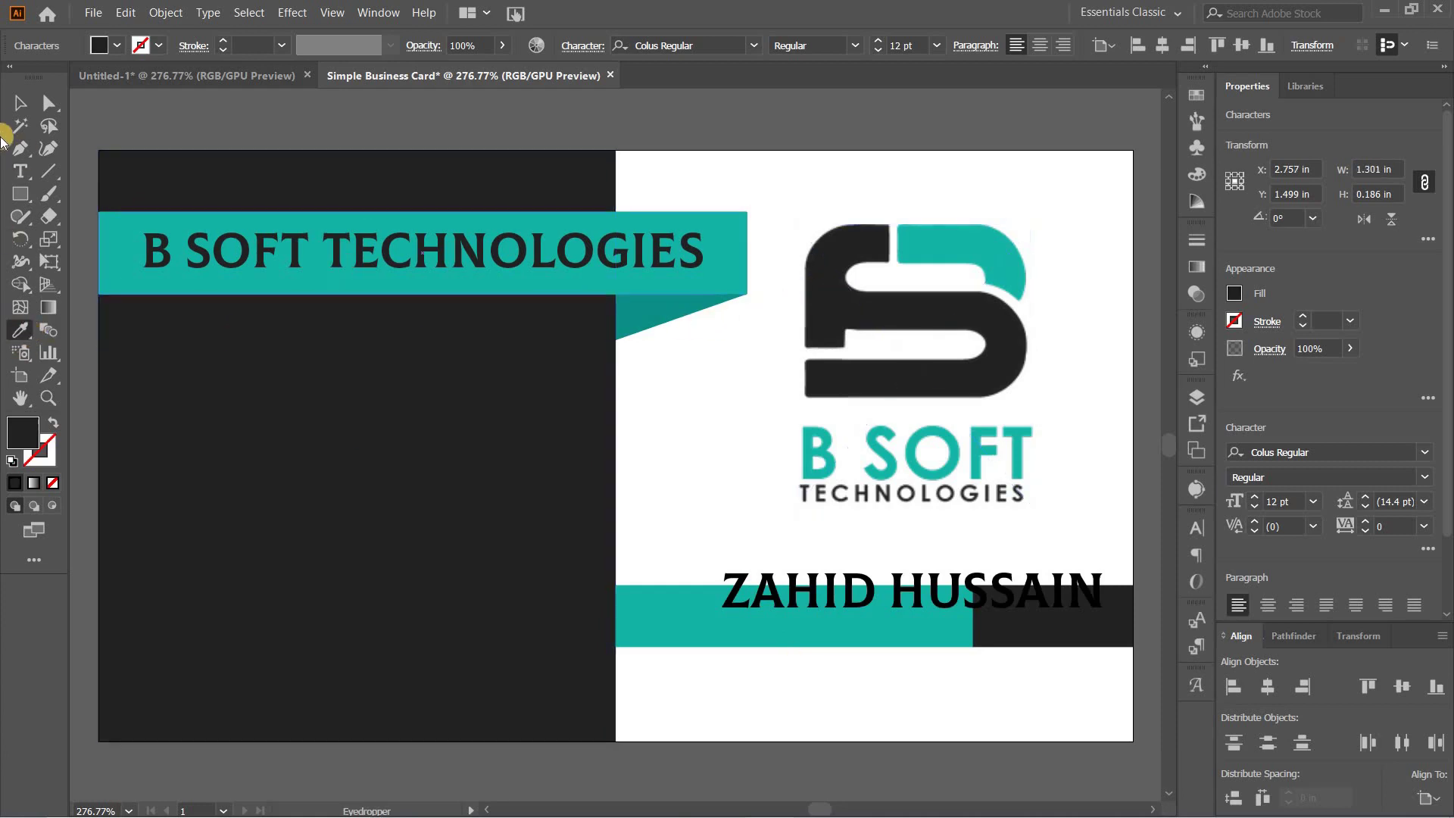
pyautogui.click(19, 103)
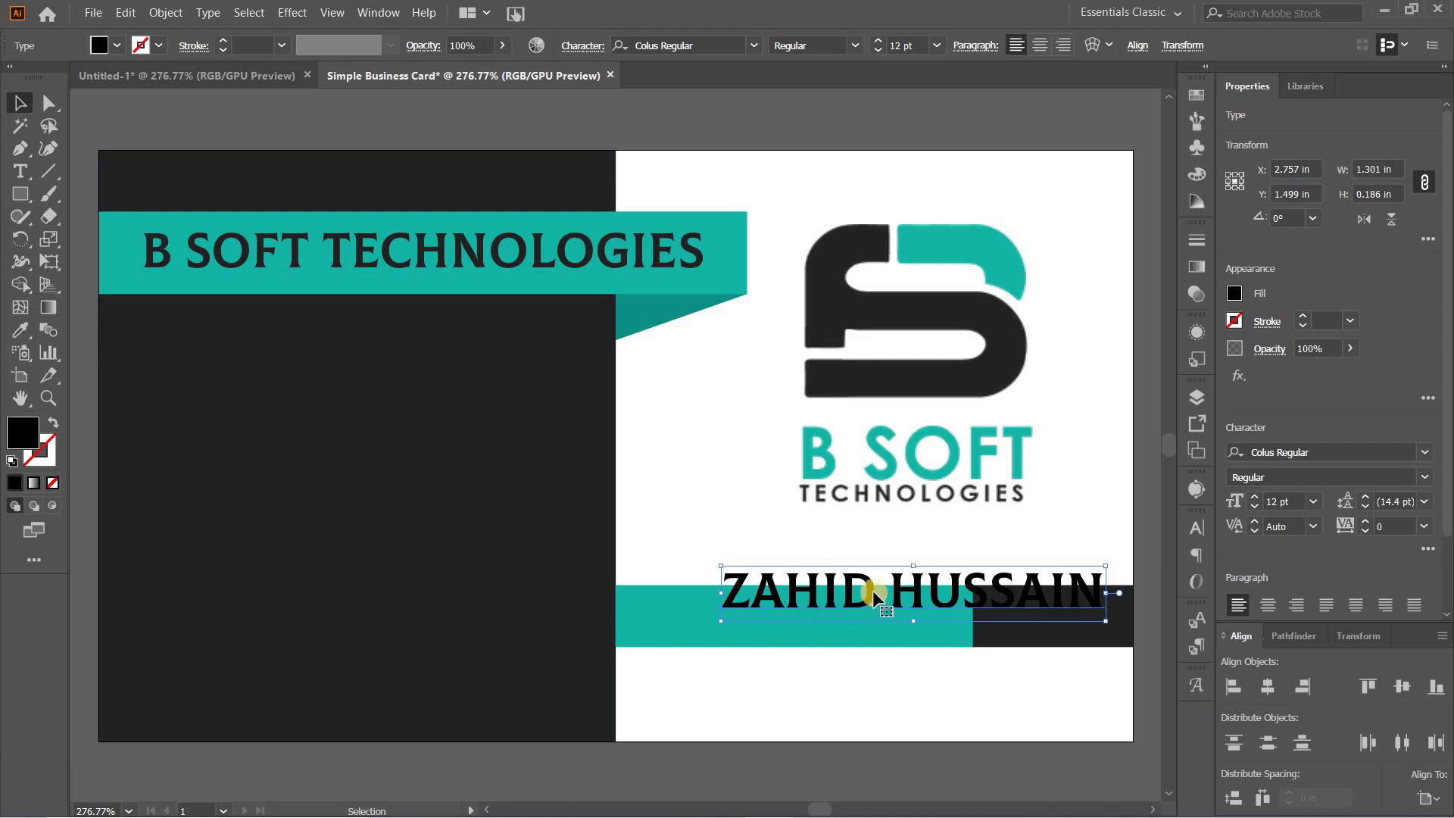
pyautogui.moveTo(852, 597); pyautogui.dragTo(793, 615)
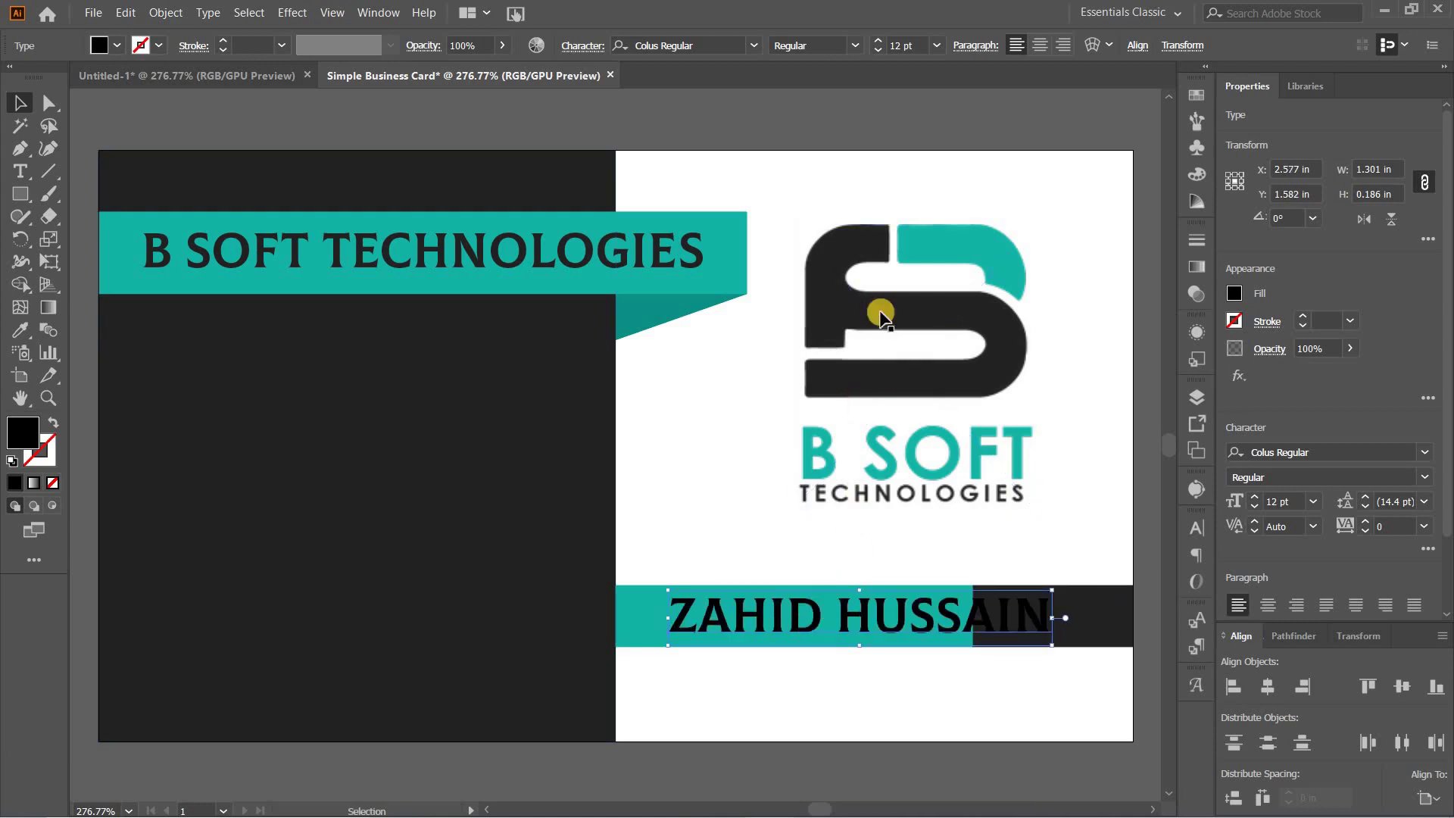
# Step: Set the name to 9 pt, centre it vertically in the teal strip, and nudge it slightly right
pyautogui.click(874, 48)
pyautogui.click(875, 49)
pyautogui.click(874, 49)
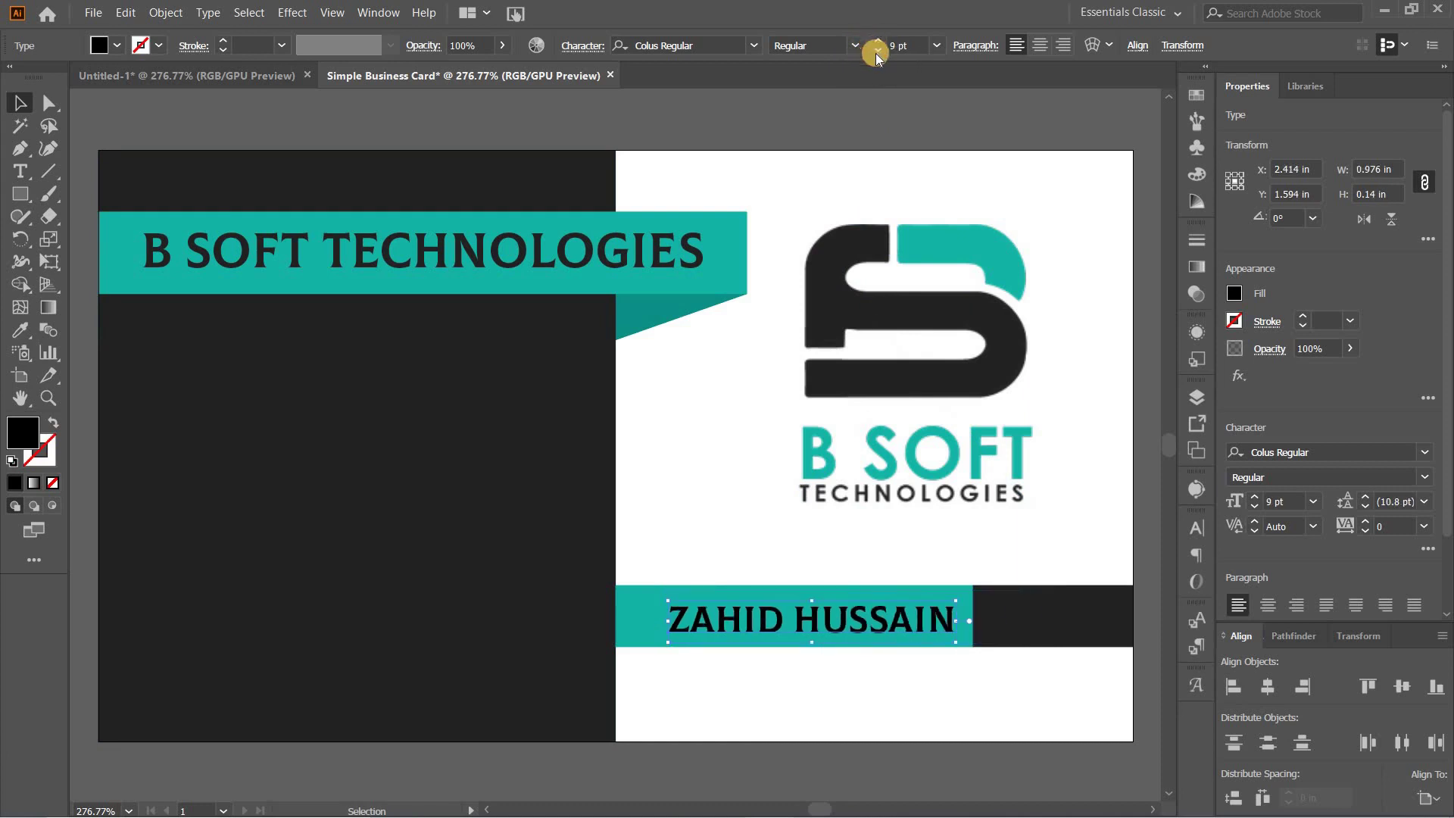
pyautogui.keyDown('shift'); pyautogui.click(893, 587); pyautogui.keyUp('shift')
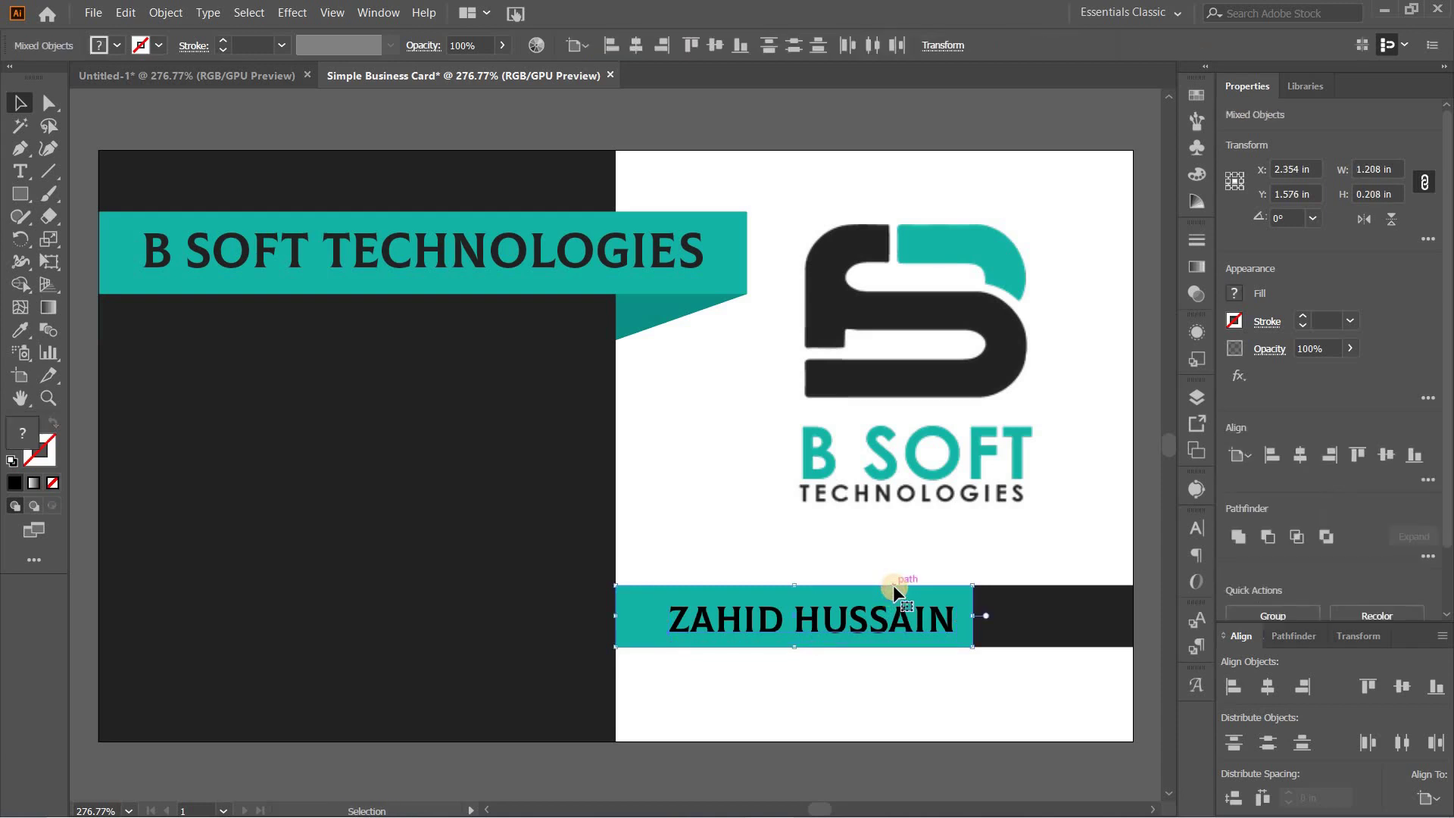
pyautogui.click(1402, 682)
pyautogui.click(765, 672)
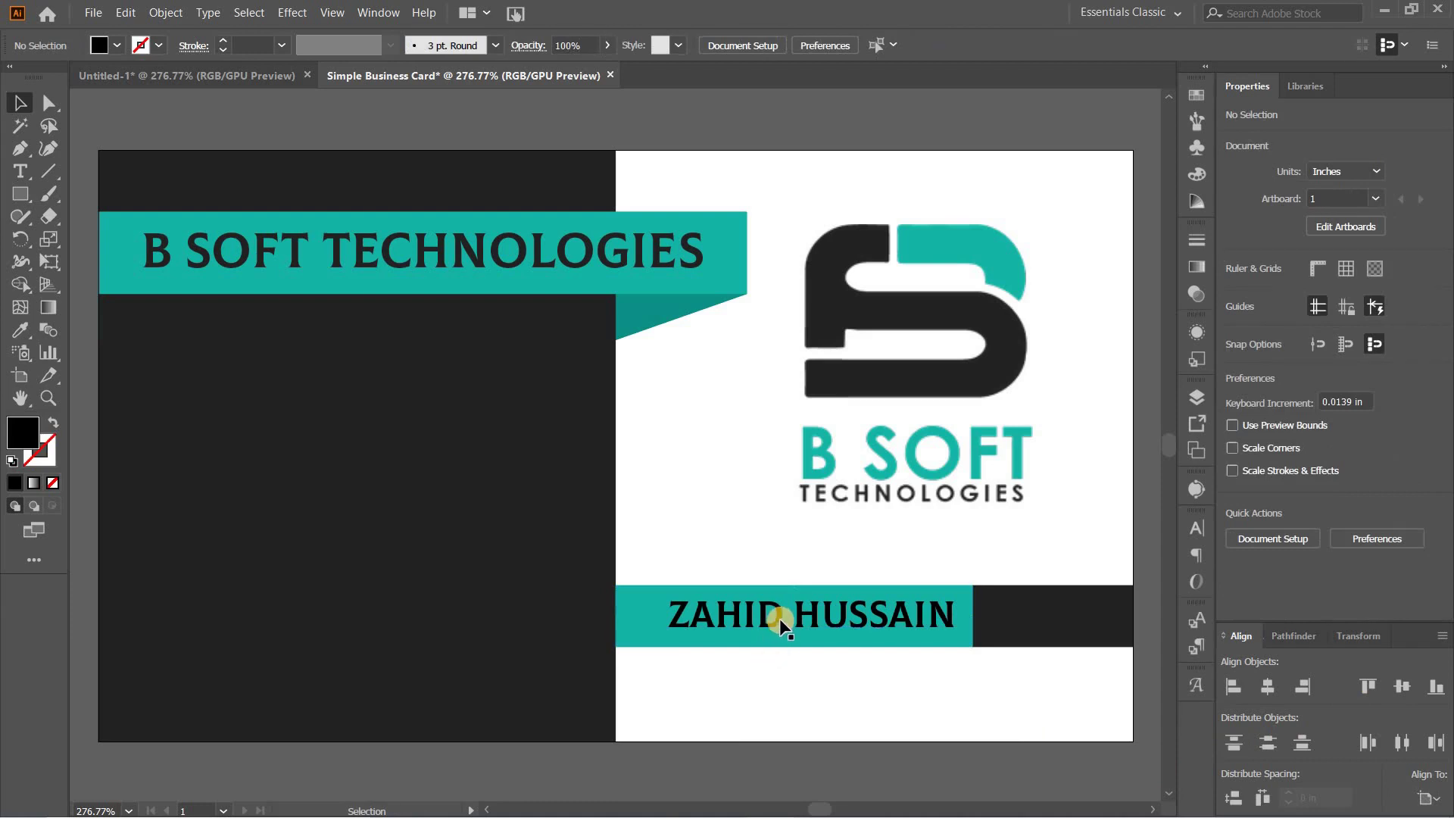
pyautogui.click(821, 649)
pyautogui.press('Right')
pyautogui.press('Right')
pyautogui.press('Right')
pyautogui.press('Right')
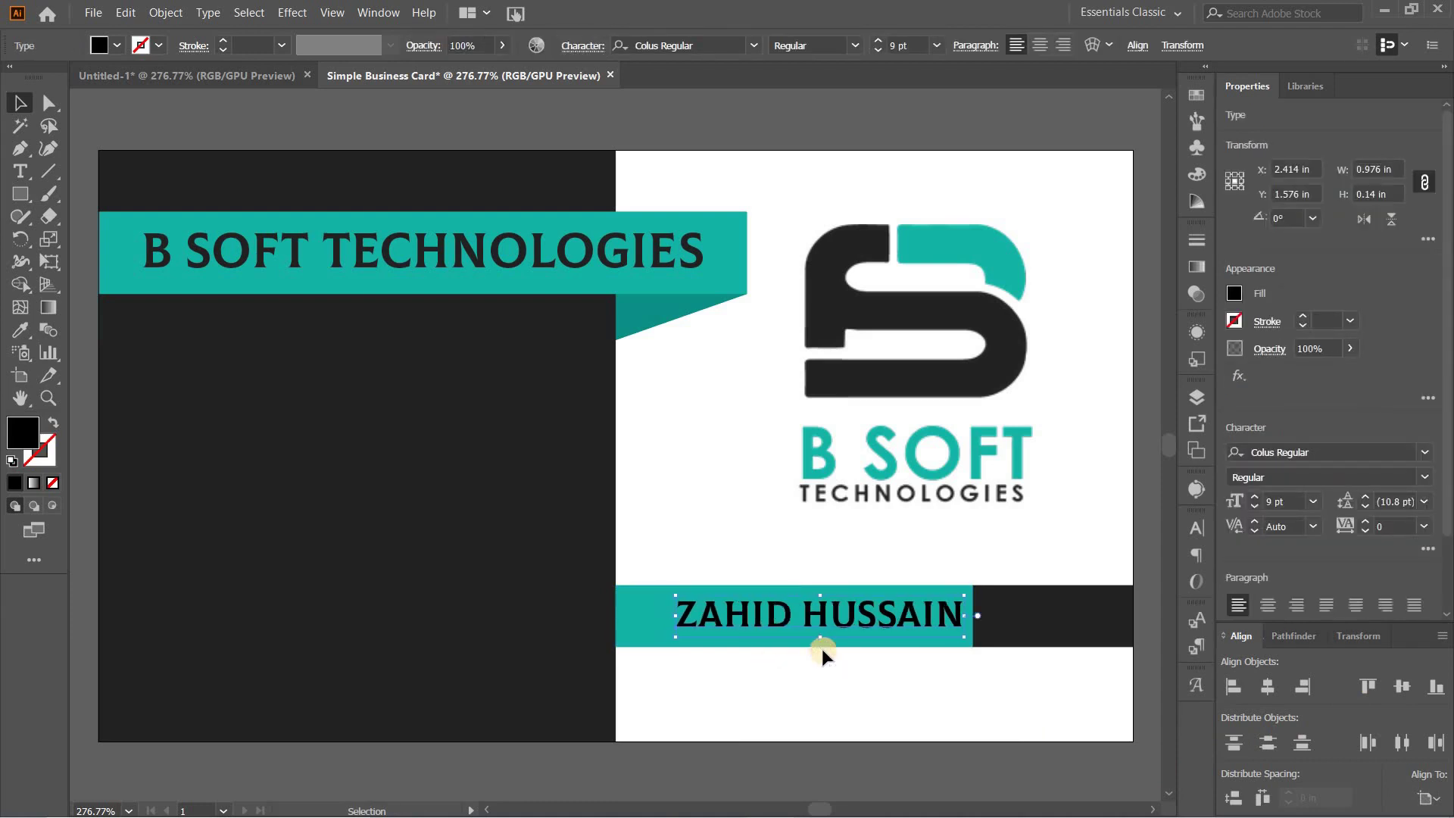
# Step: Type the job title GRAPHIC DESIGNER on the name bar's dark block
pyautogui.click(20, 171)
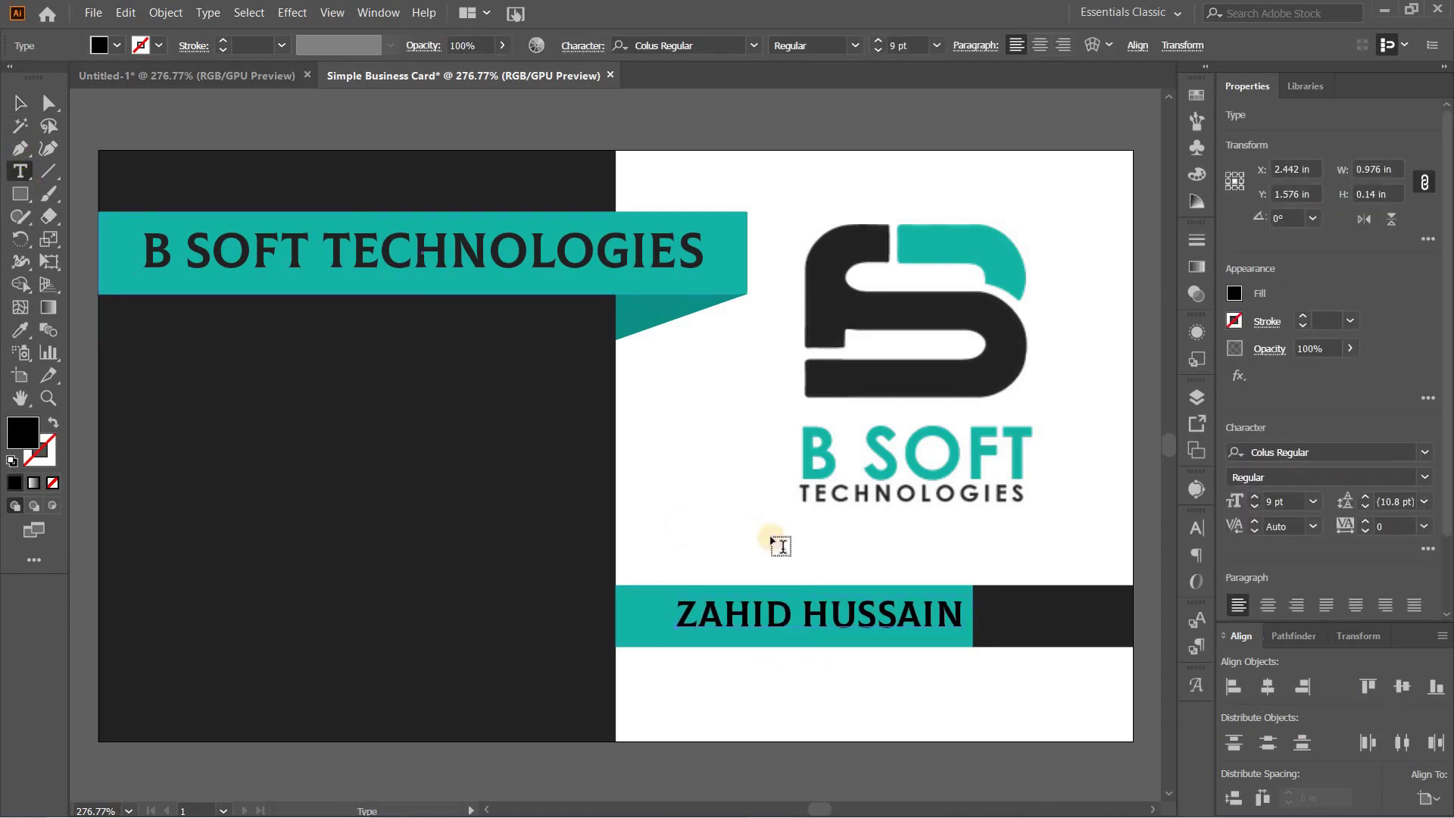
pyautogui.click(1019, 614)
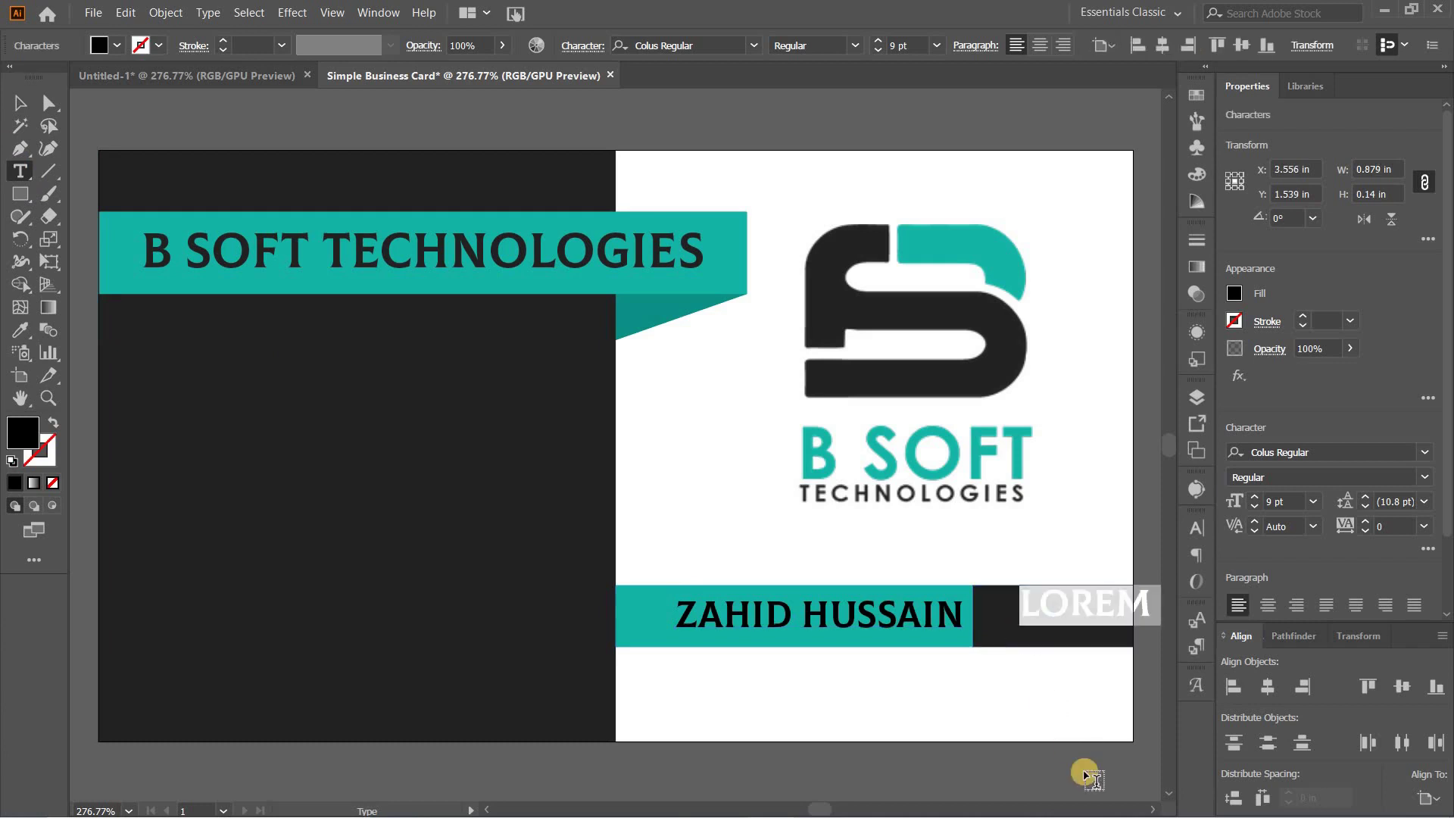
pyautogui.write('FR')
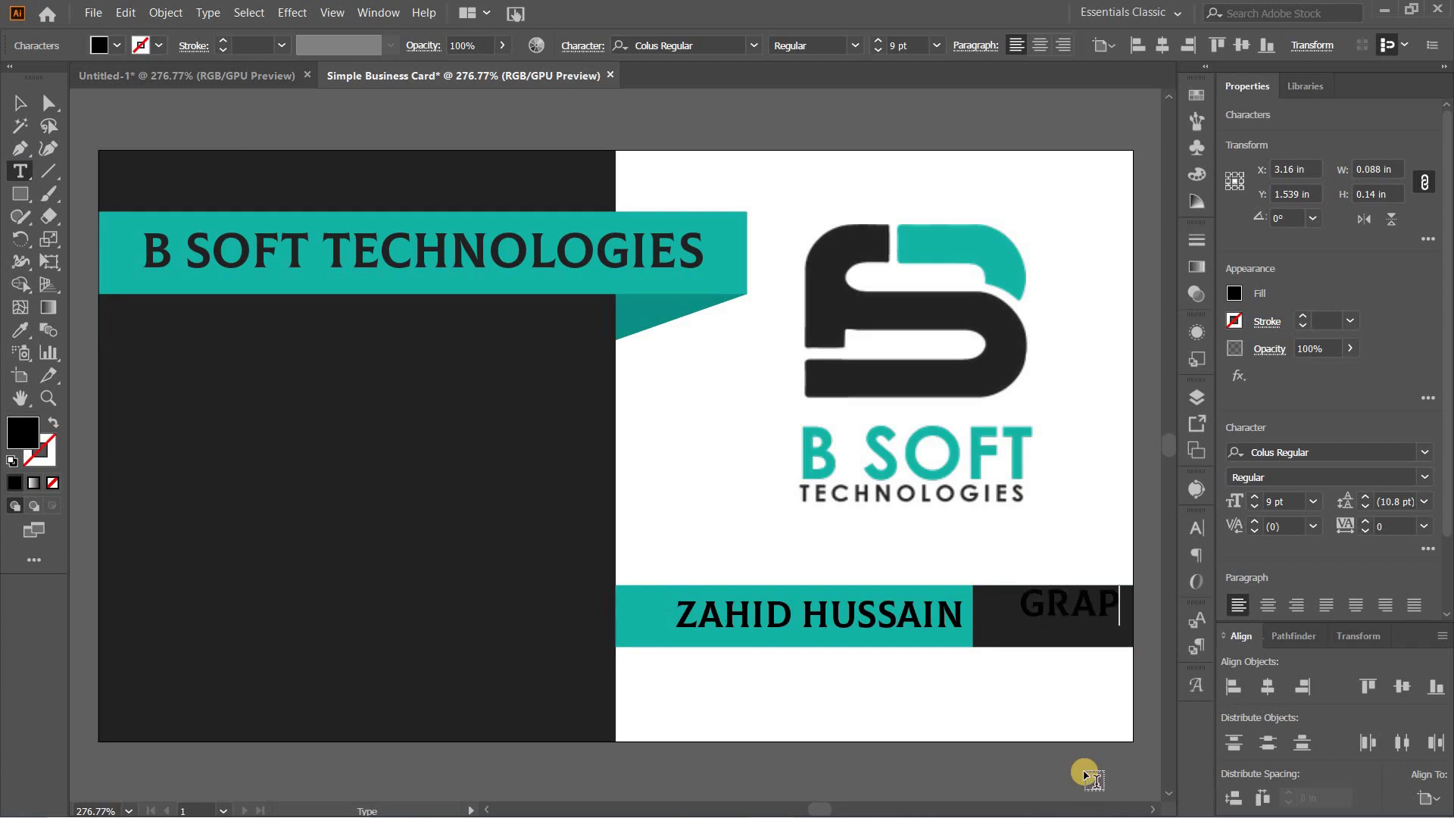
pyautogui.write('APHIC')
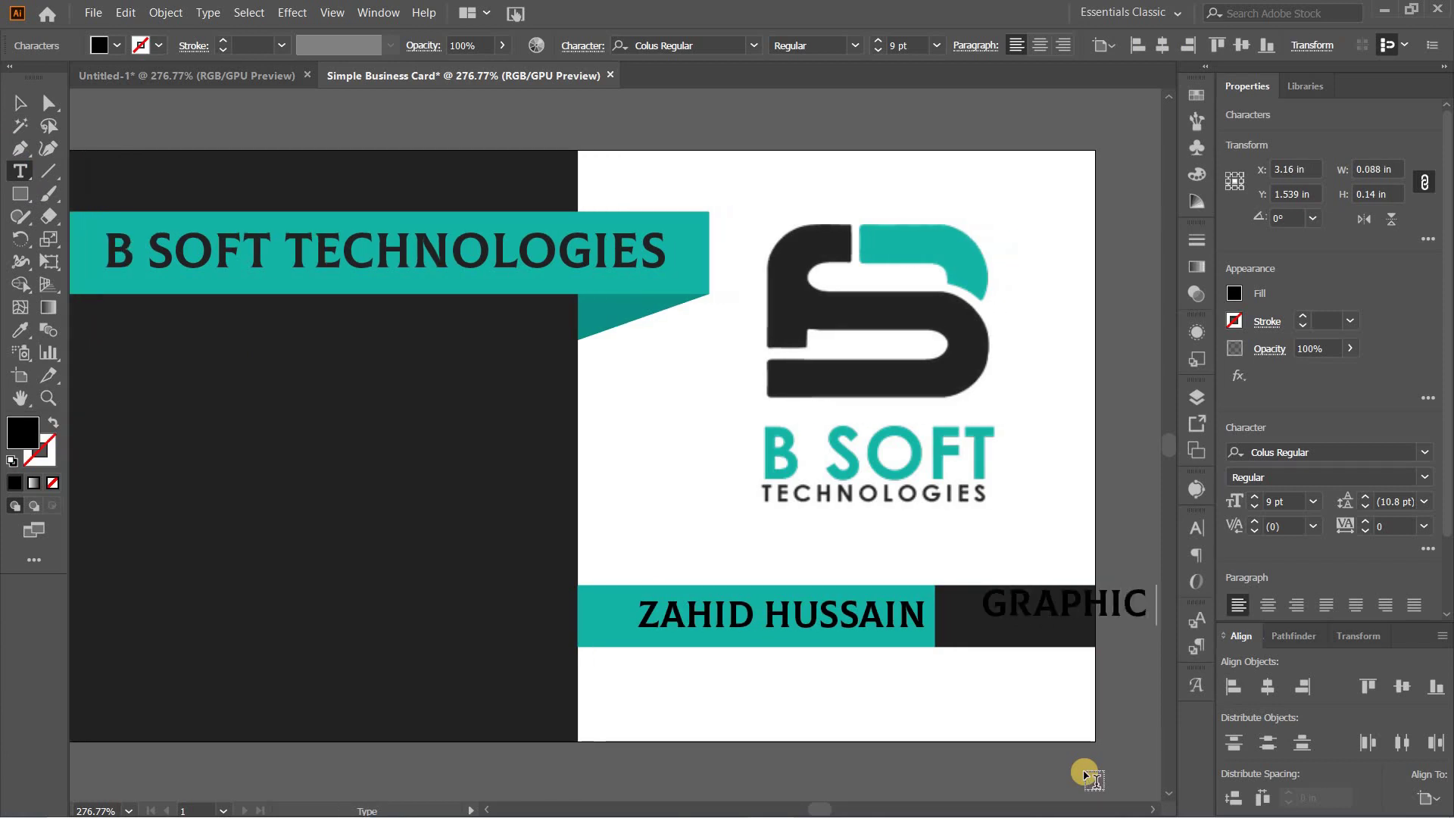
pyautogui.write(' DESI')
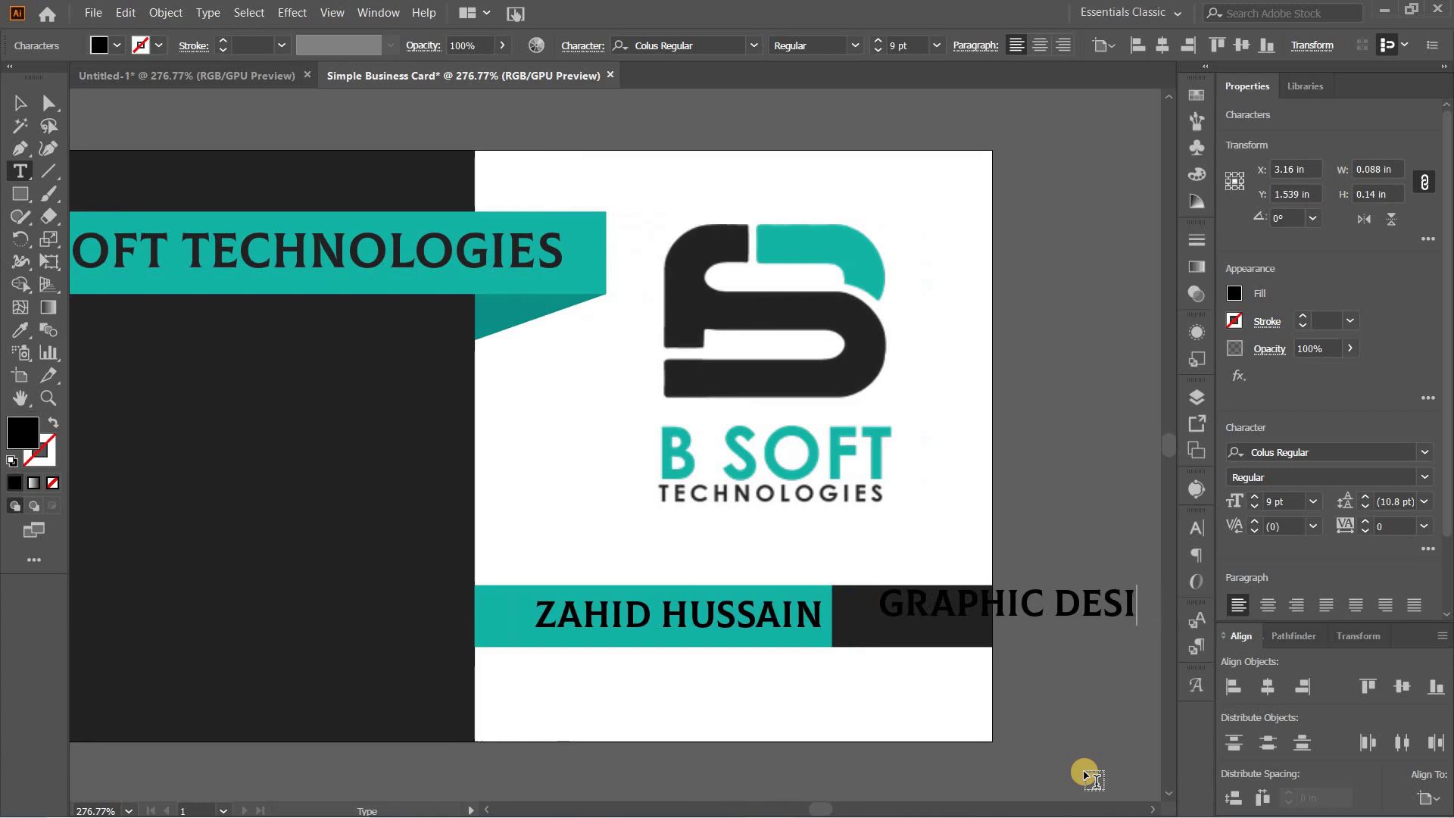
pyautogui.write('GNER')
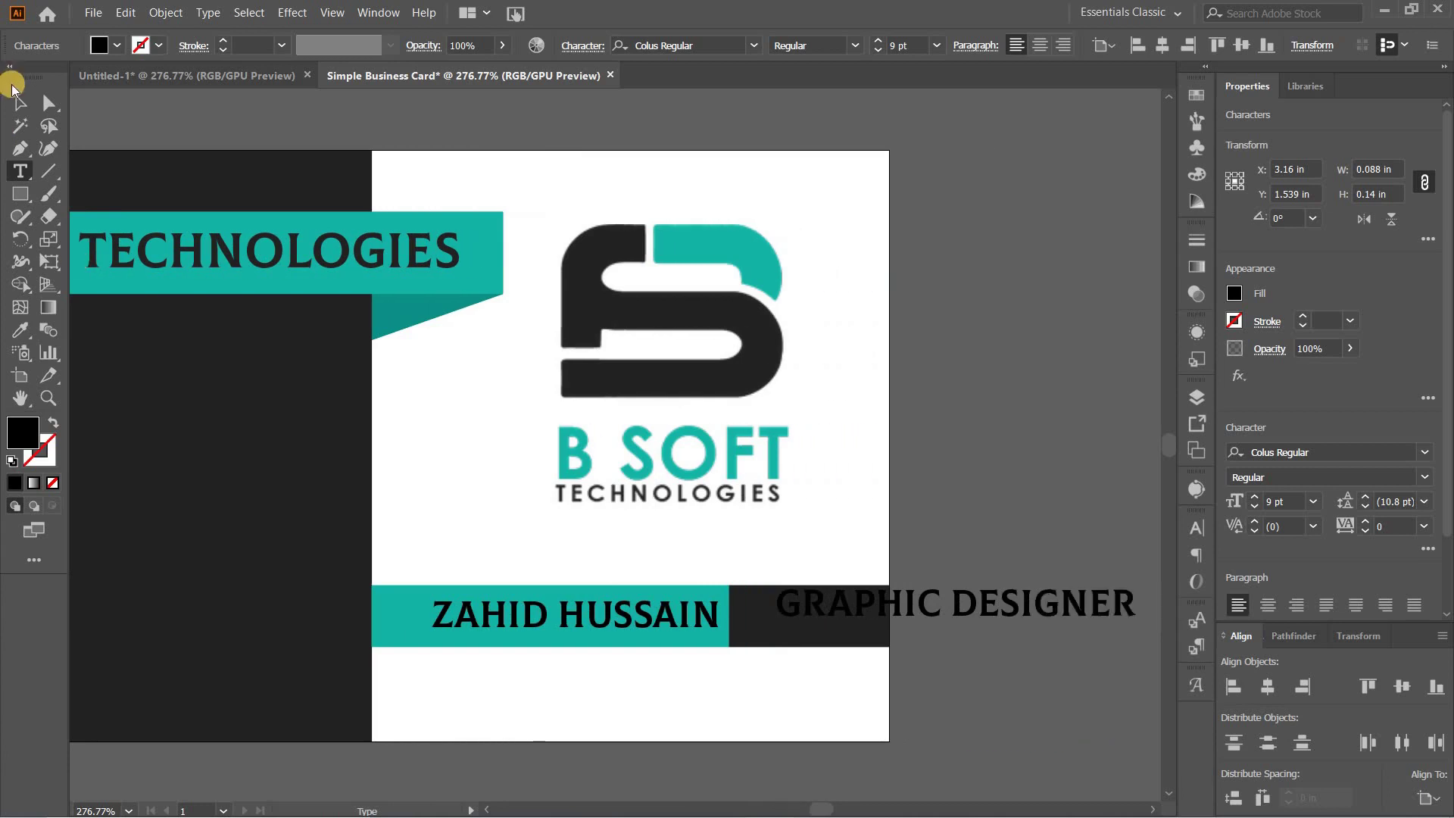
pyautogui.click(13, 101)
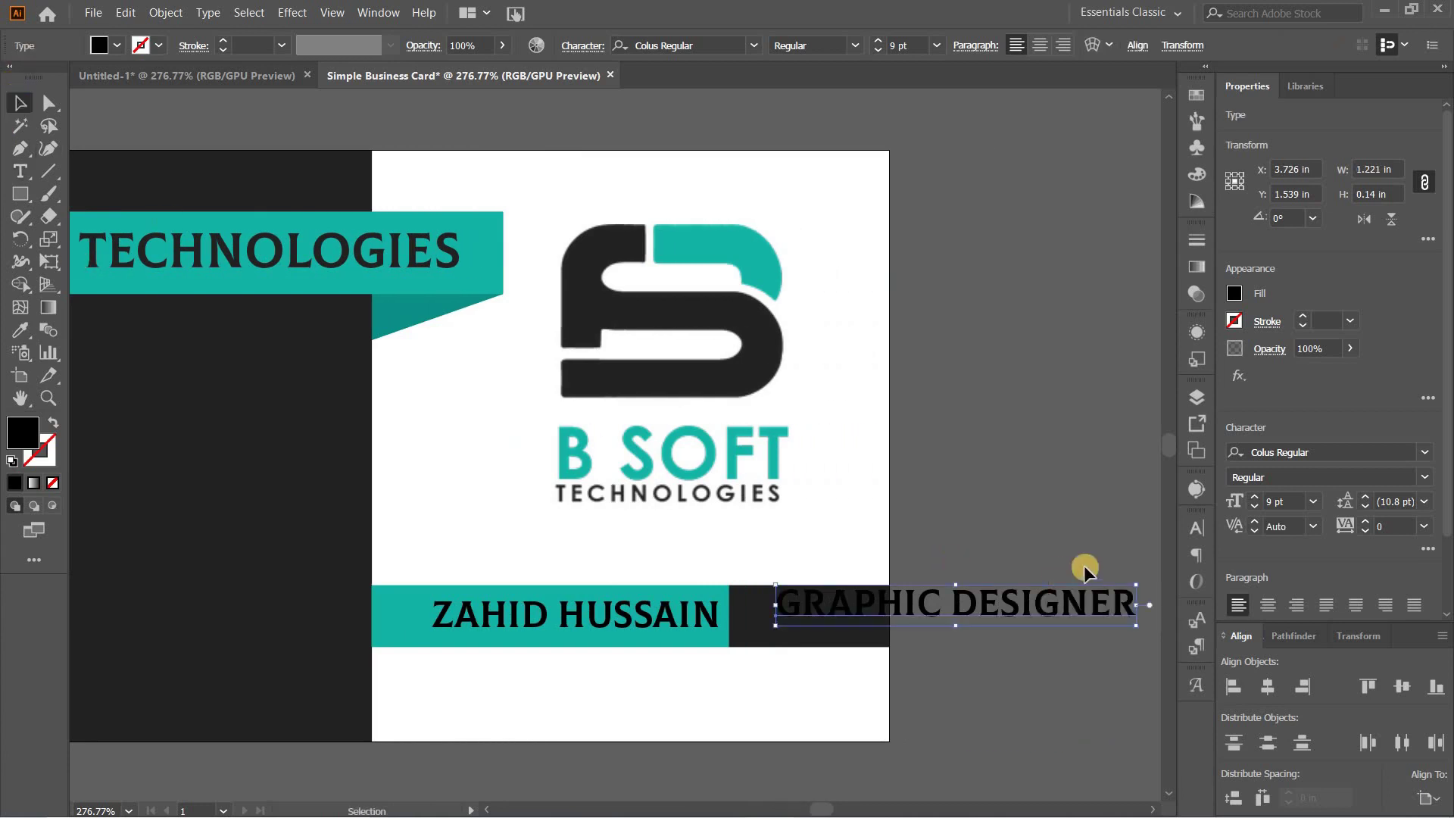
# Step: Make the job title small caps in the logo's teal and move it into the bar
pyautogui.click(1200, 530)
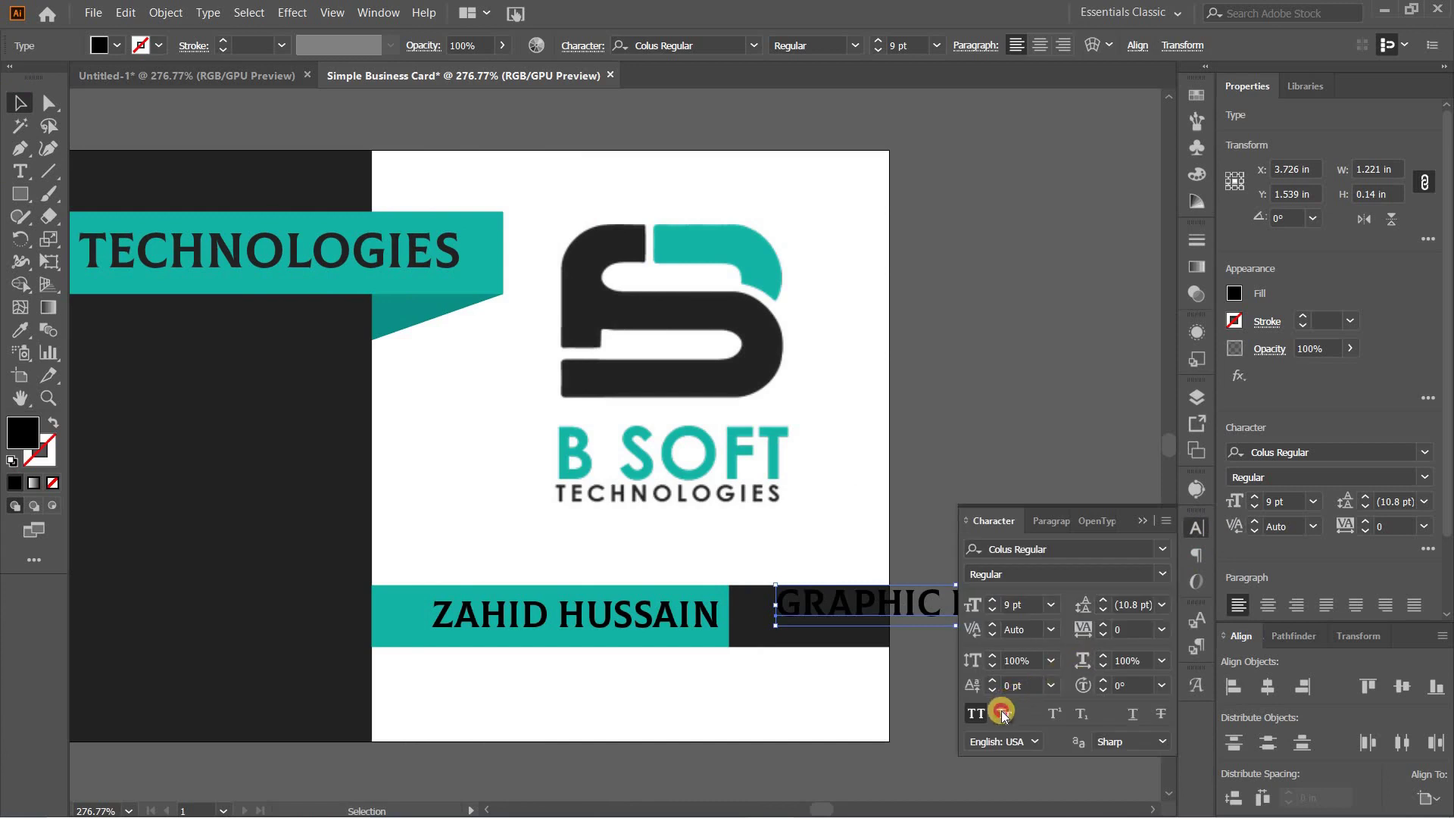
pyautogui.click(1002, 712)
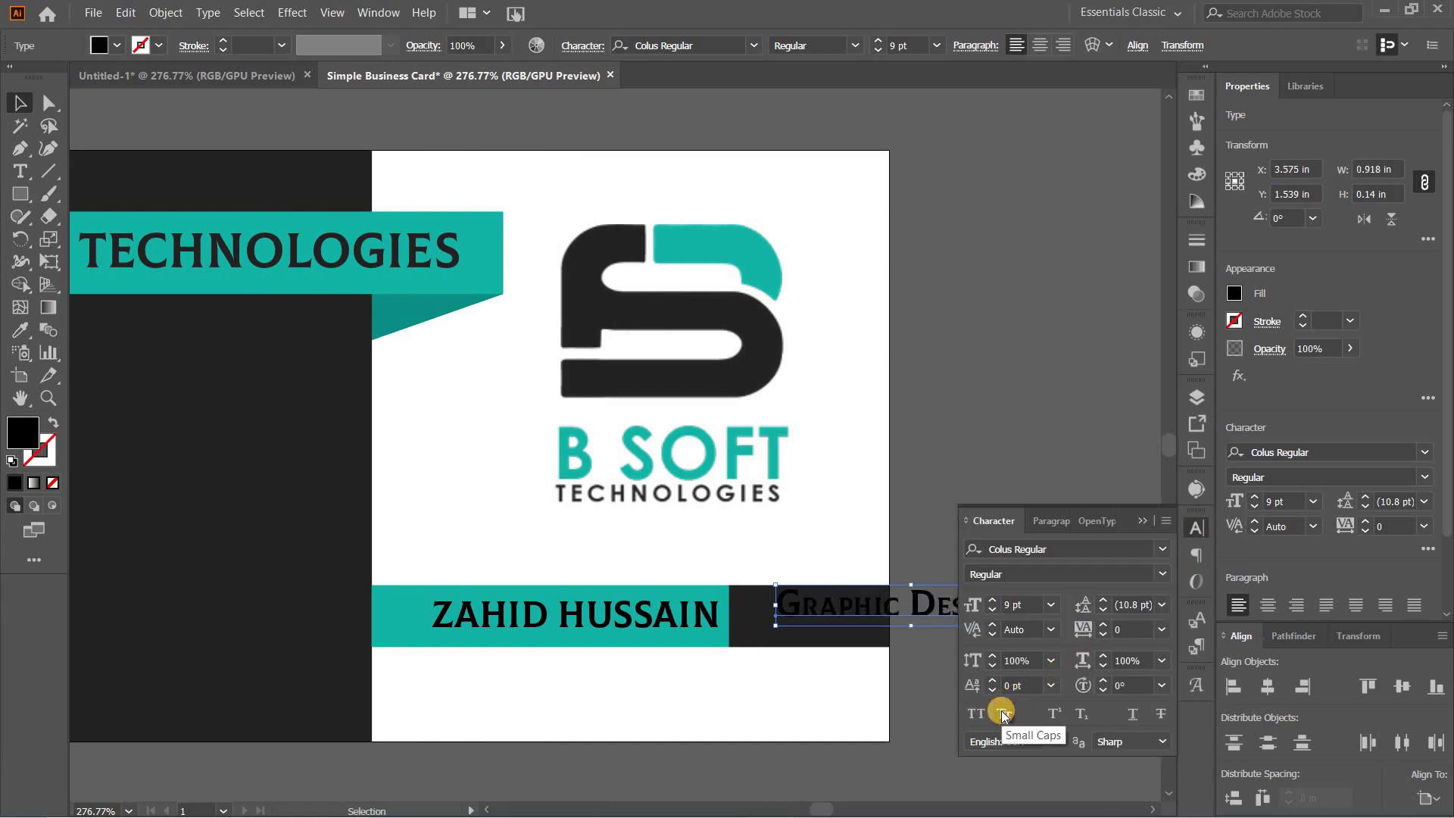
pyautogui.click(1148, 522)
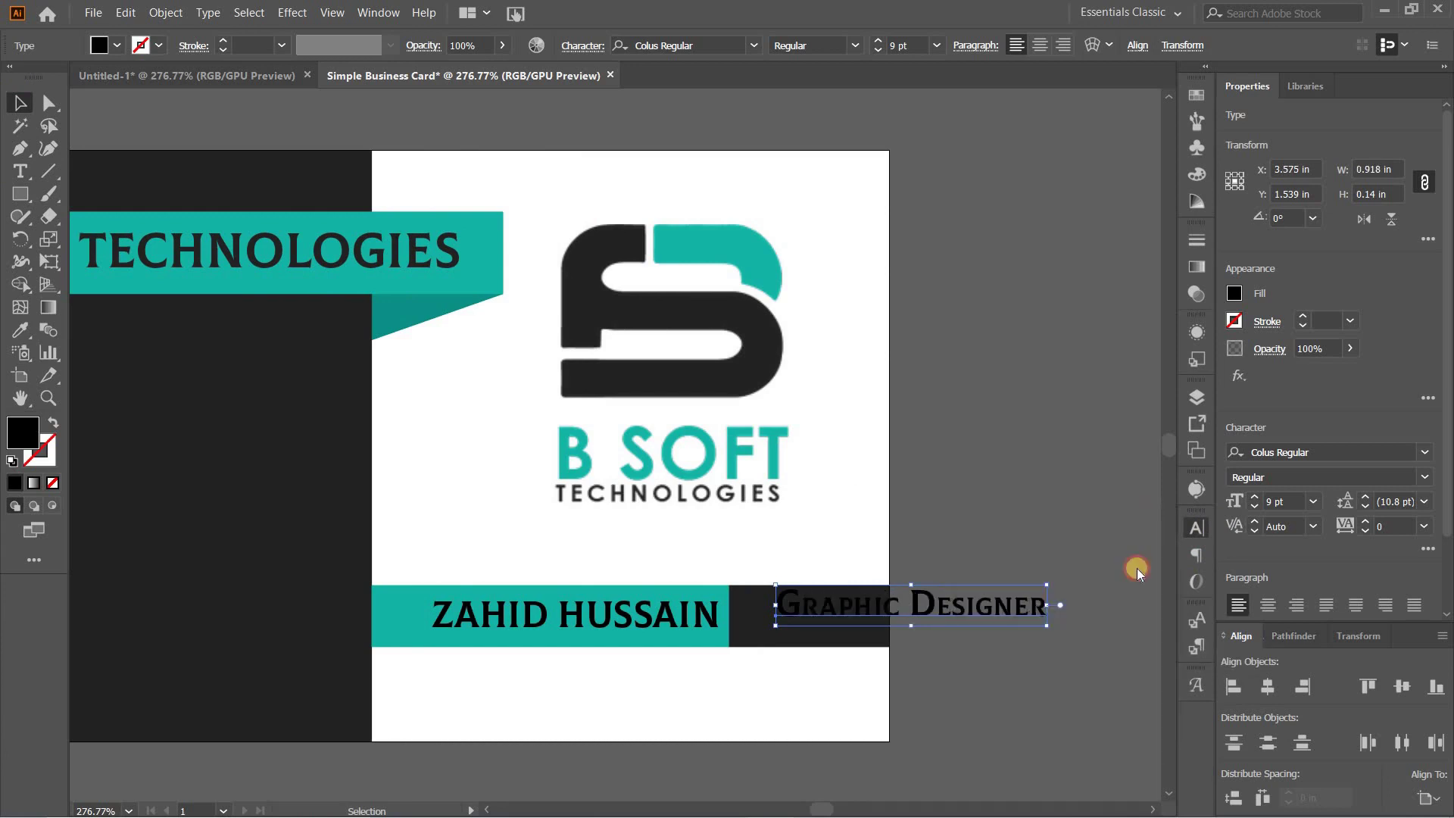
pyautogui.click(20, 328)
pyautogui.click(704, 248)
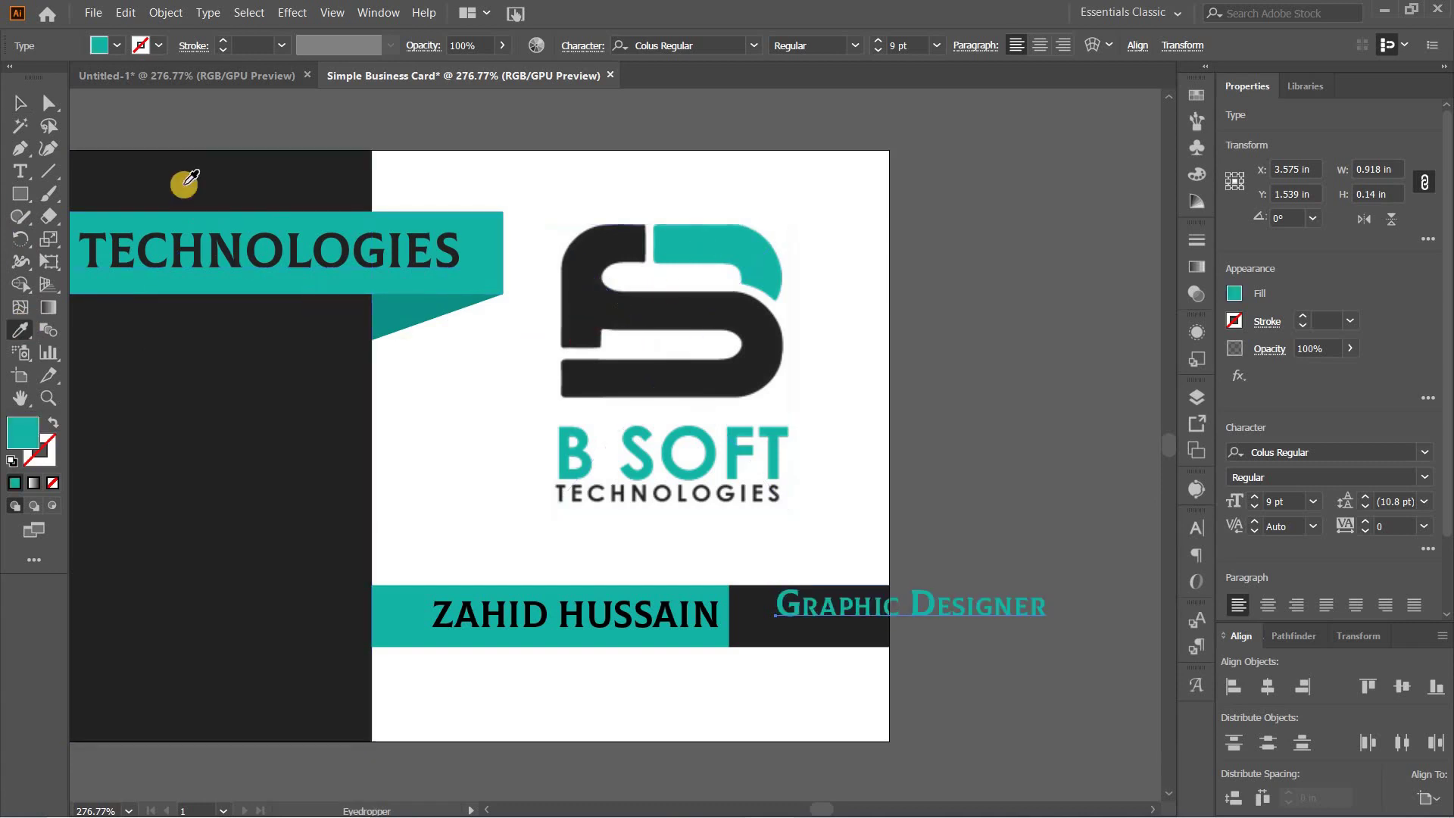
pyautogui.press('v')
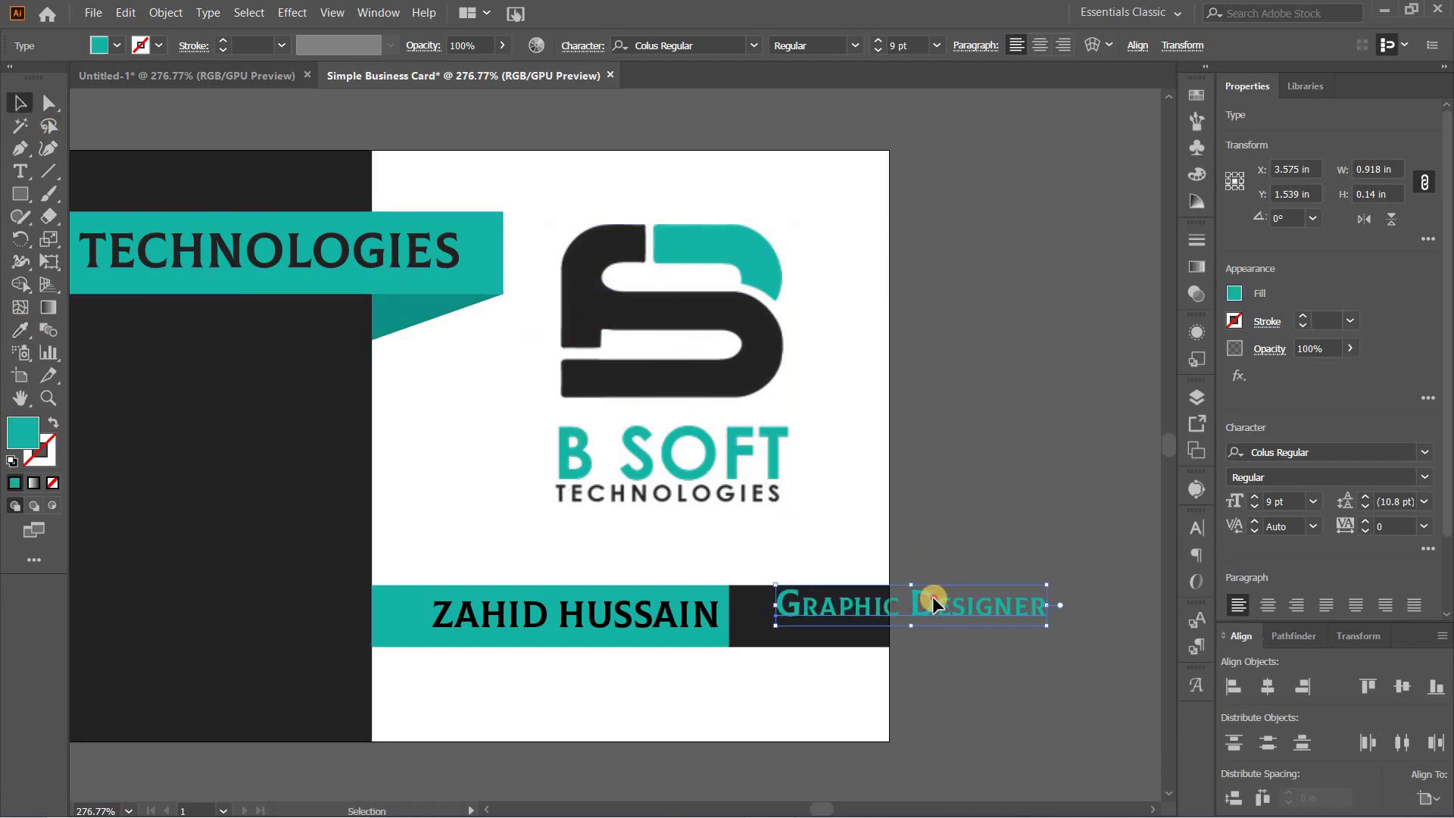
pyautogui.moveTo(920, 602); pyautogui.dragTo(887, 612)
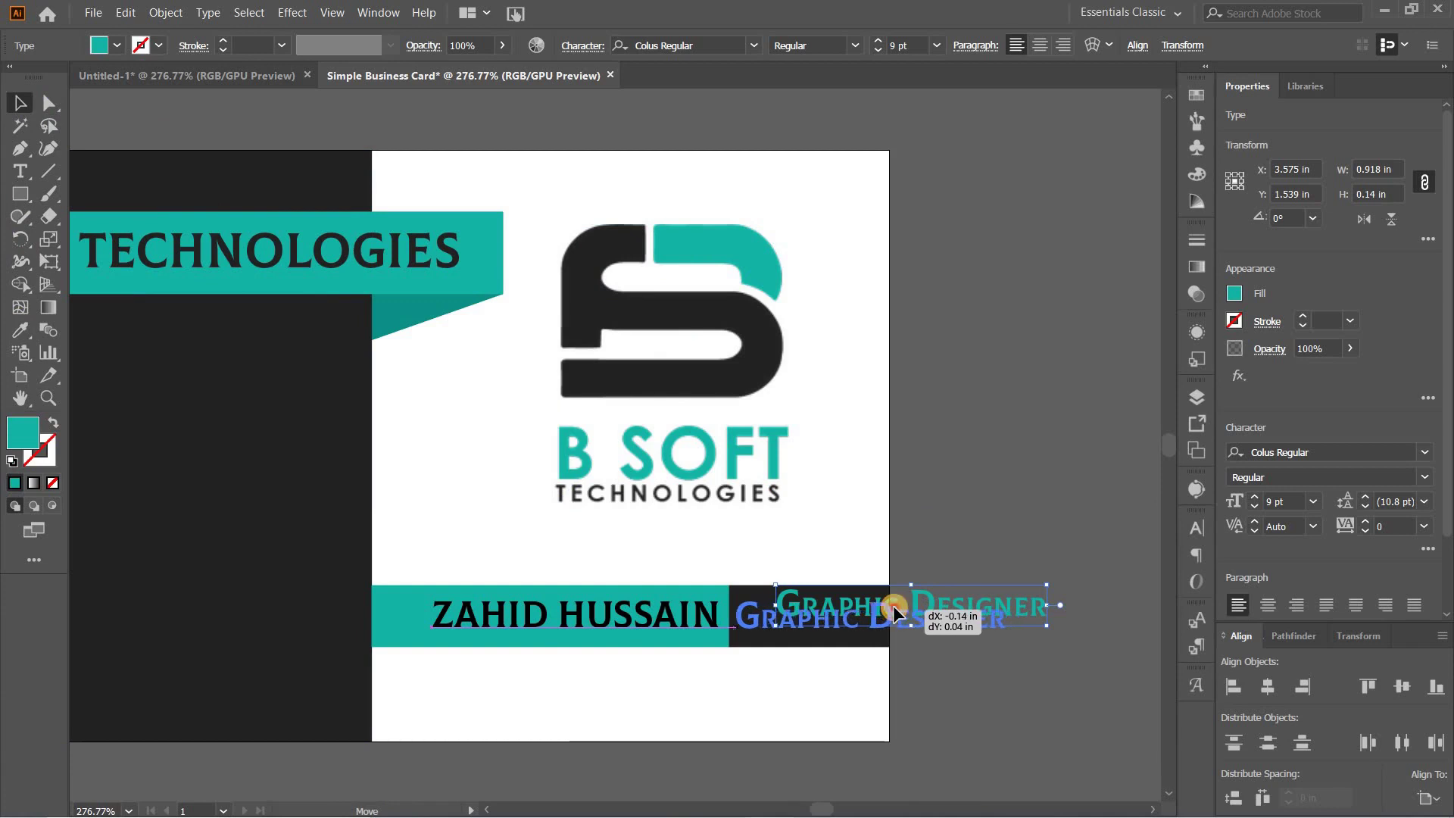
# Step: Reduce the job title to 5 pt and centre it vertically on the dark rectangle as key object
pyautogui.click(879, 51)
pyautogui.click(878, 51)
pyautogui.click(878, 51)
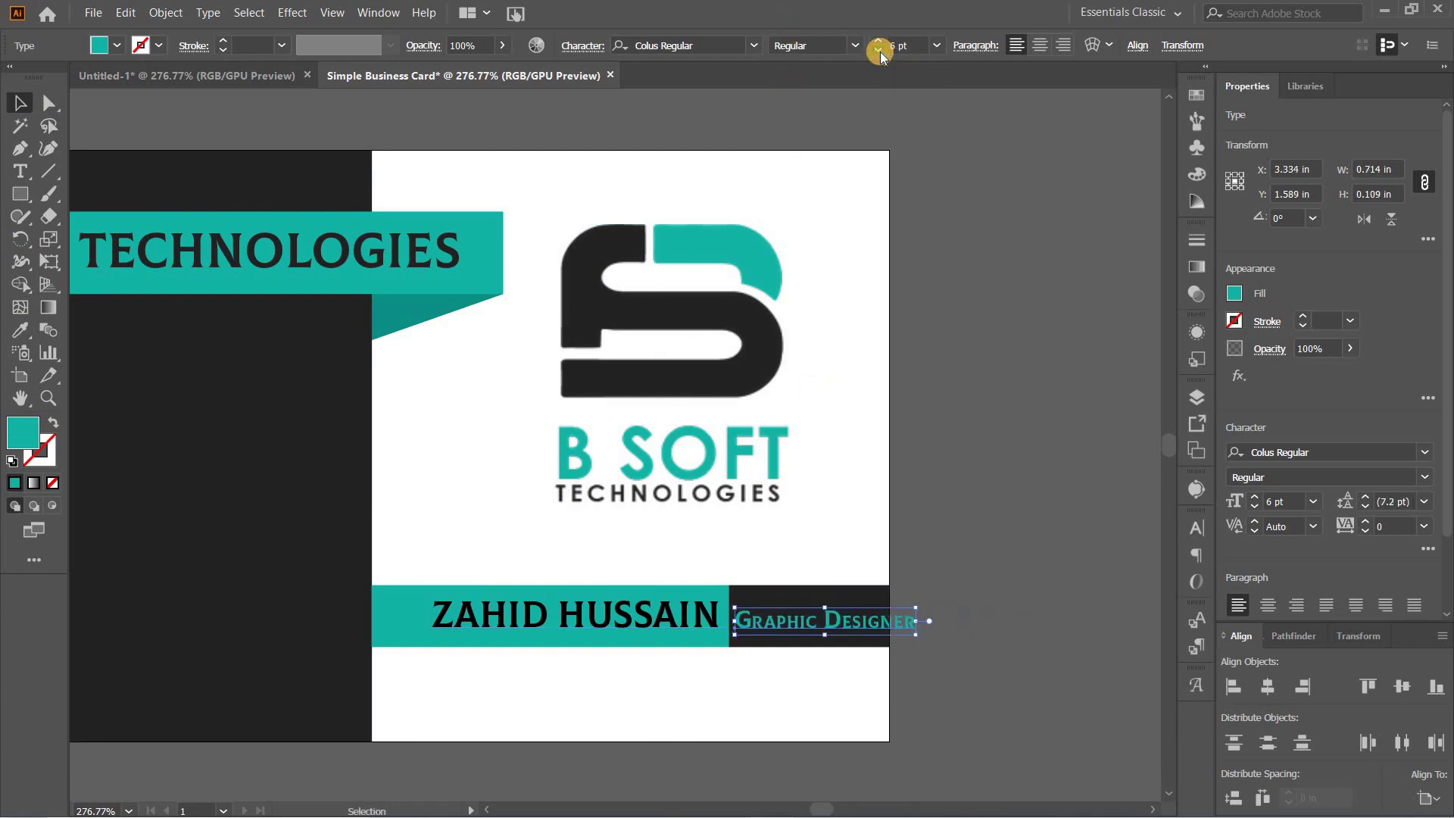
pyautogui.click(878, 51)
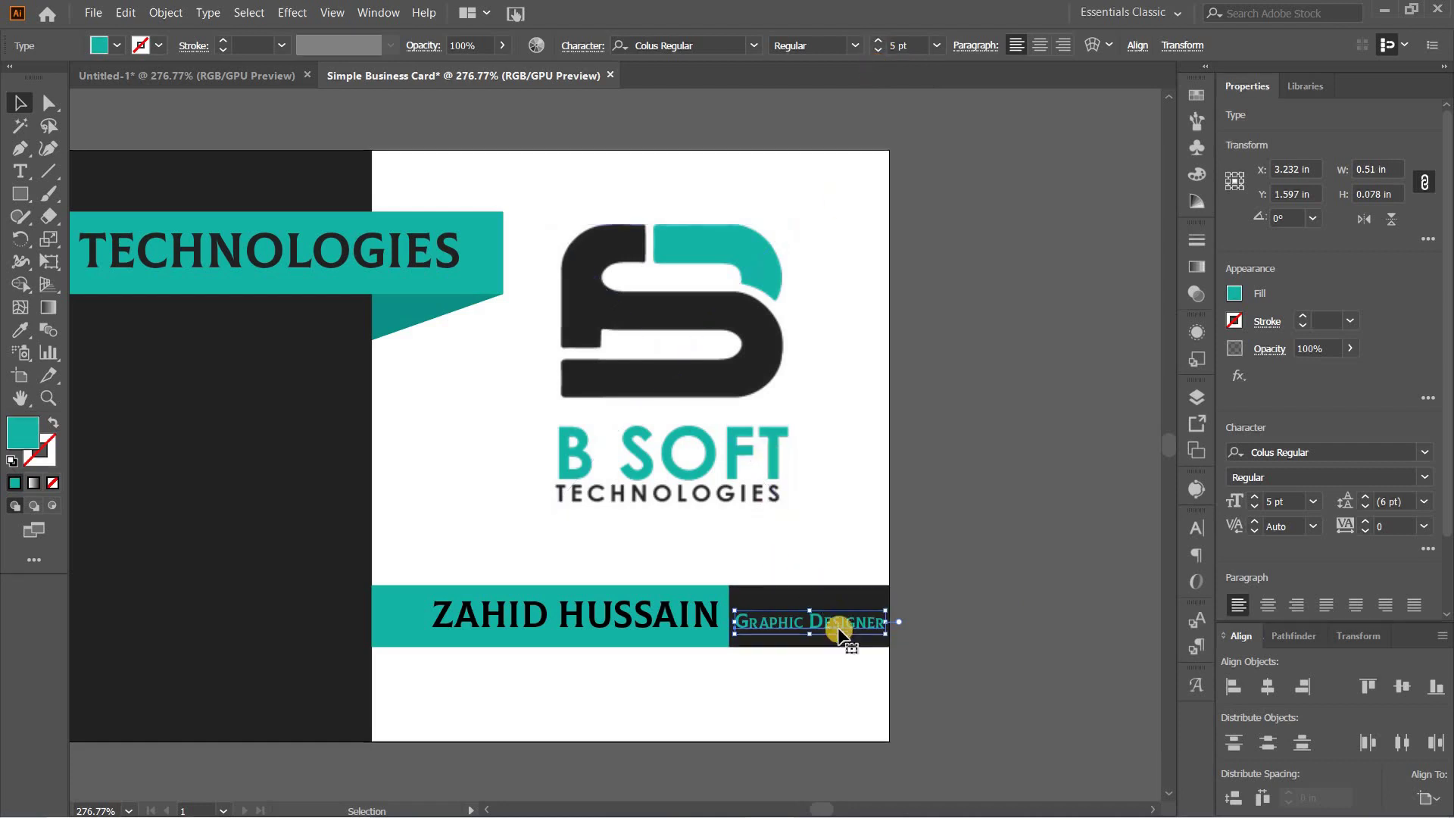
pyautogui.keyDown('shift'); pyautogui.click(831, 603); pyautogui.keyUp('shift')
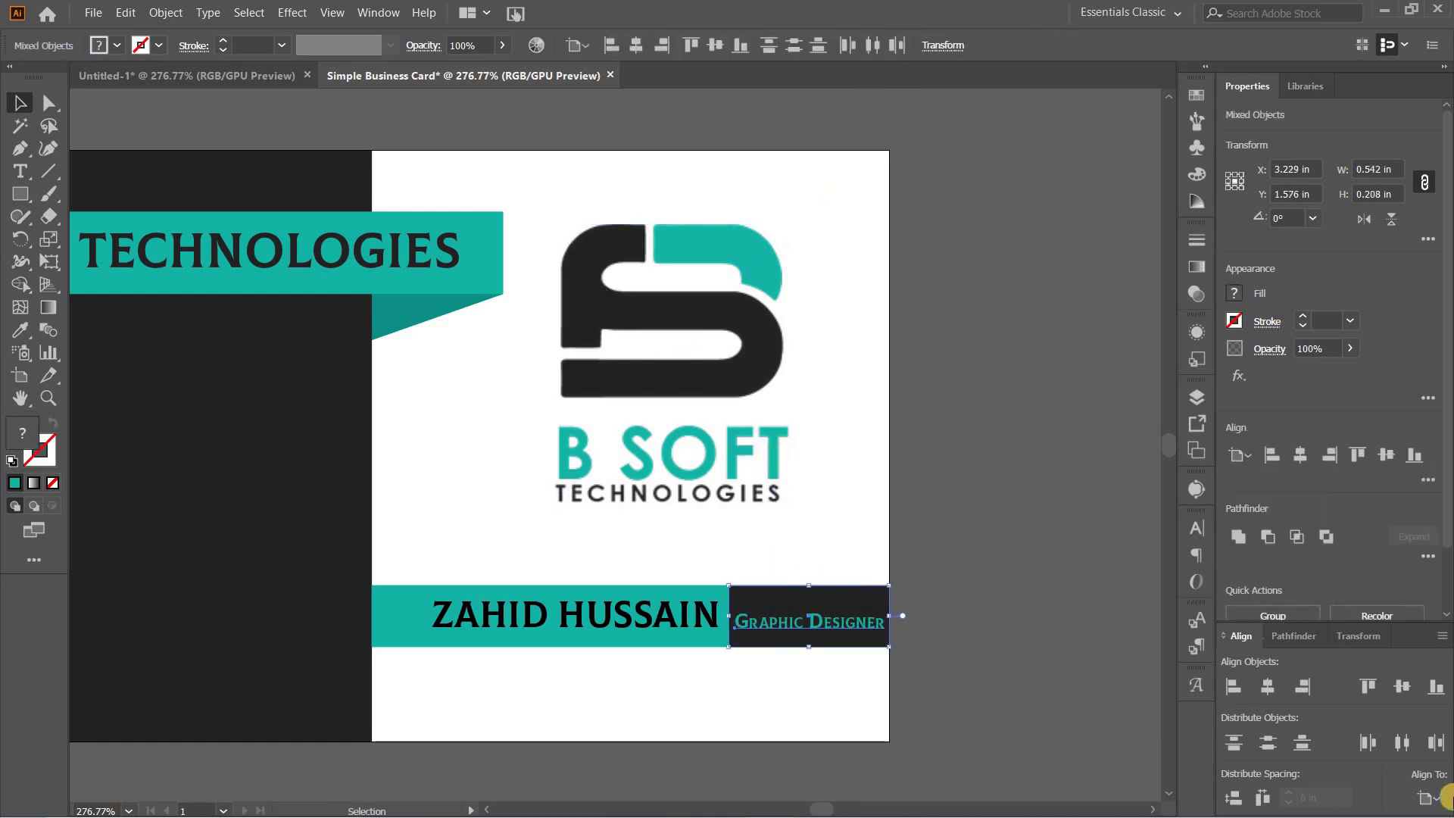
pyautogui.click(1420, 802)
pyautogui.click(1318, 752)
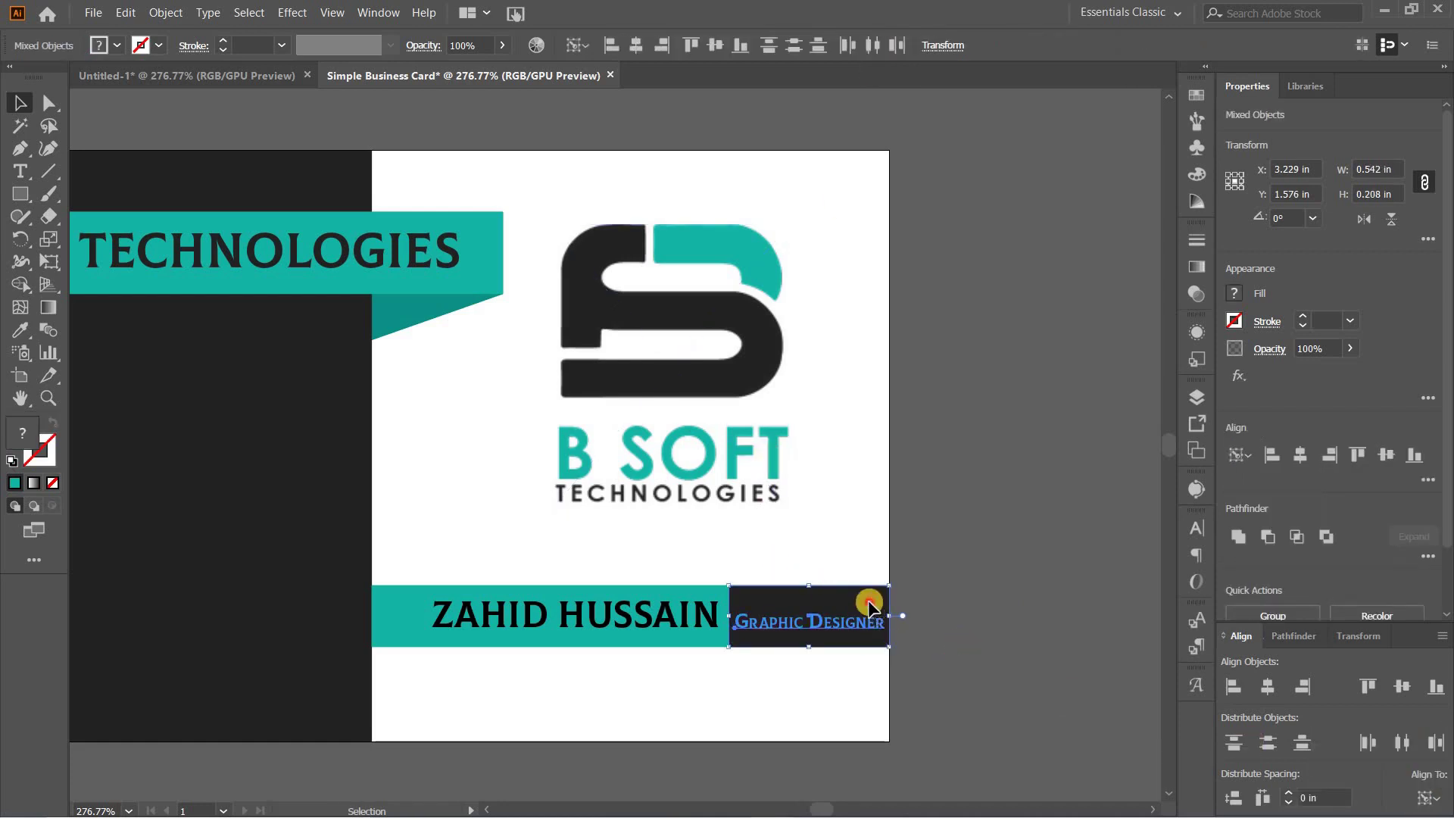
pyautogui.click(869, 606)
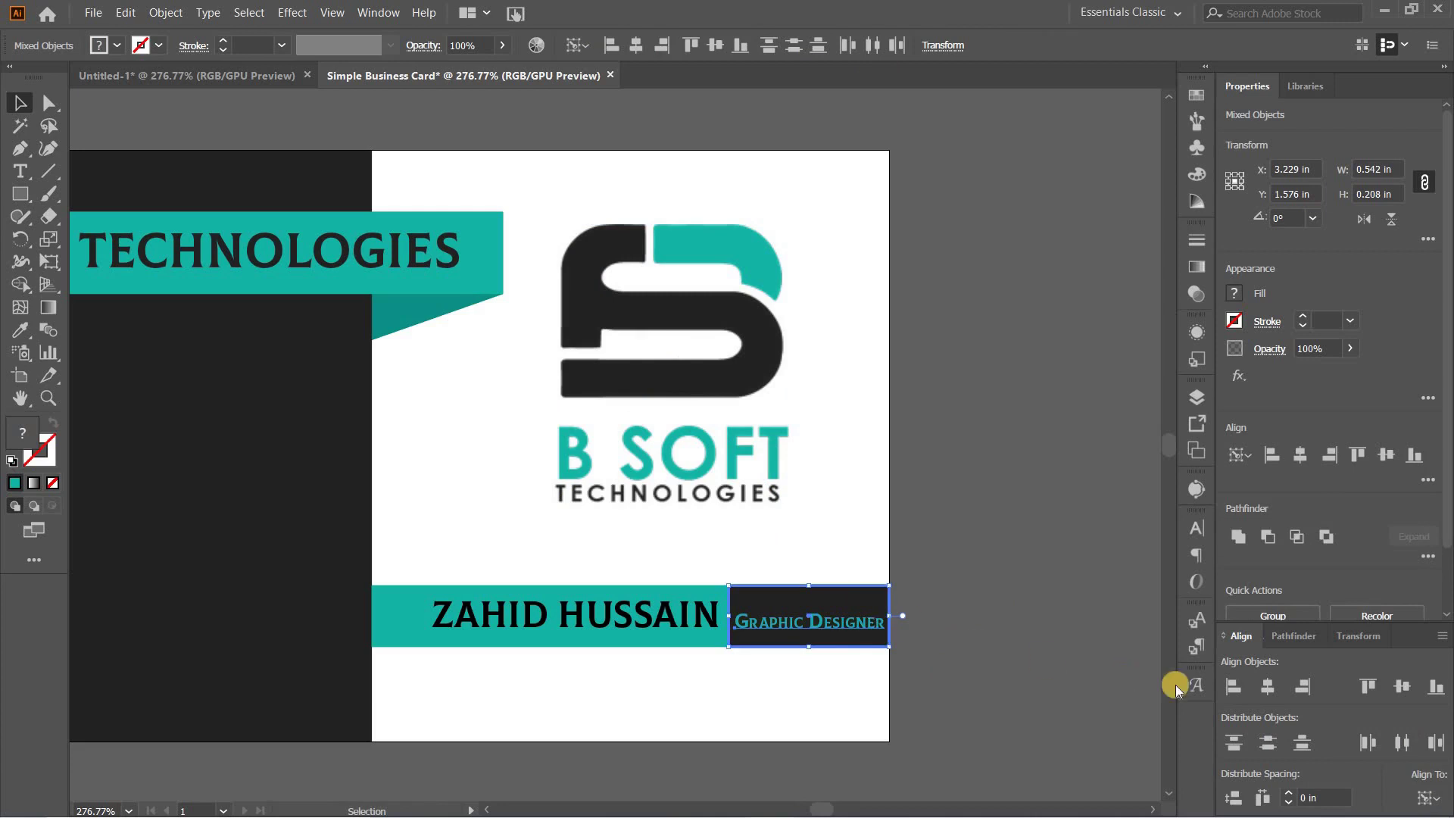
pyautogui.click(1408, 687)
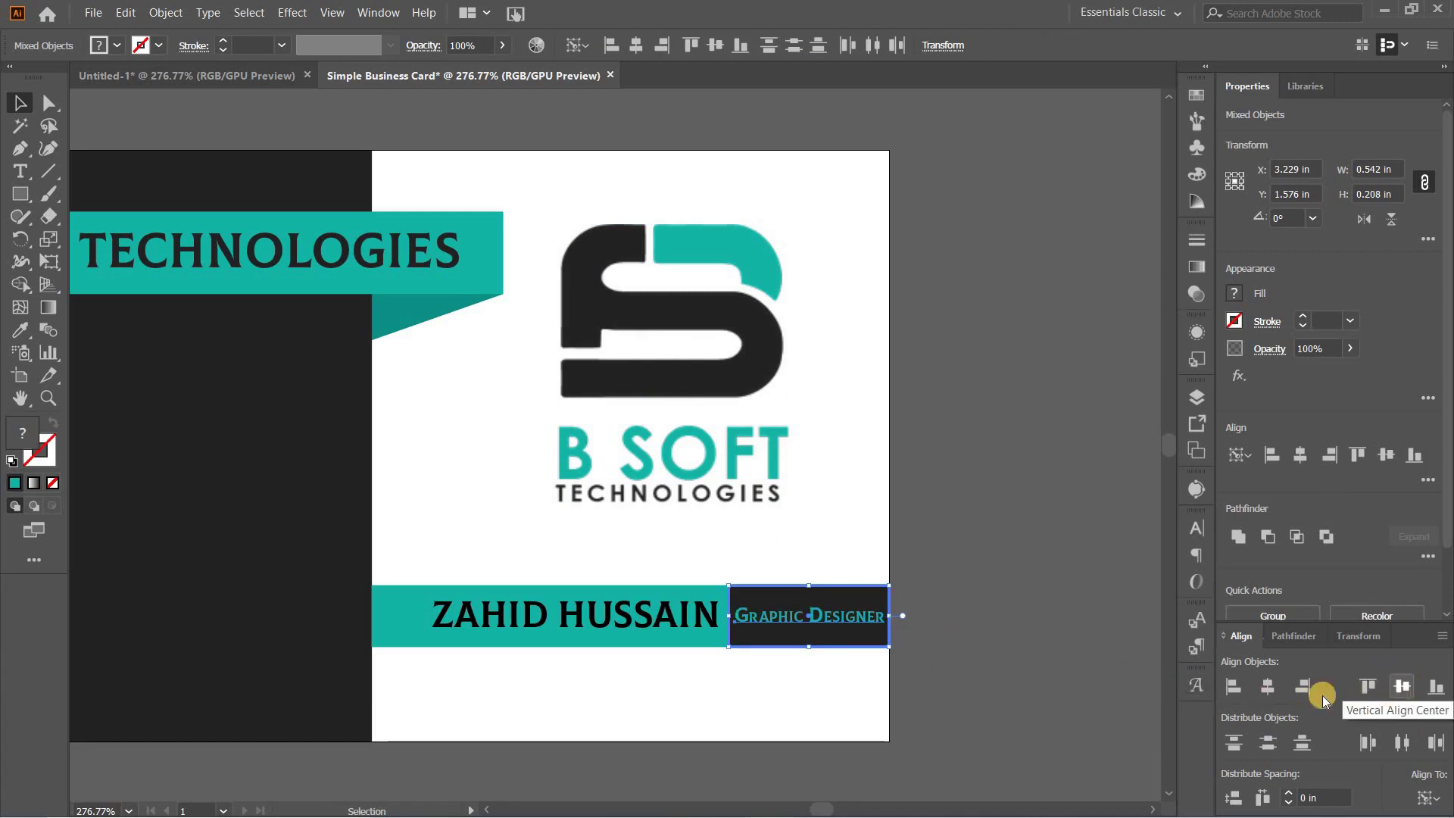
pyautogui.click(969, 595)
pyautogui.moveTo(761, 708); pyautogui.dragTo(978, 691)
# Step: Copy the person icon from Untitled-1 to the left end of the name bar
pyautogui.moveTo(848, 365); pyautogui.dragTo(841, 364)
pyautogui.moveTo(399, 464); pyautogui.dragTo(436, 458)
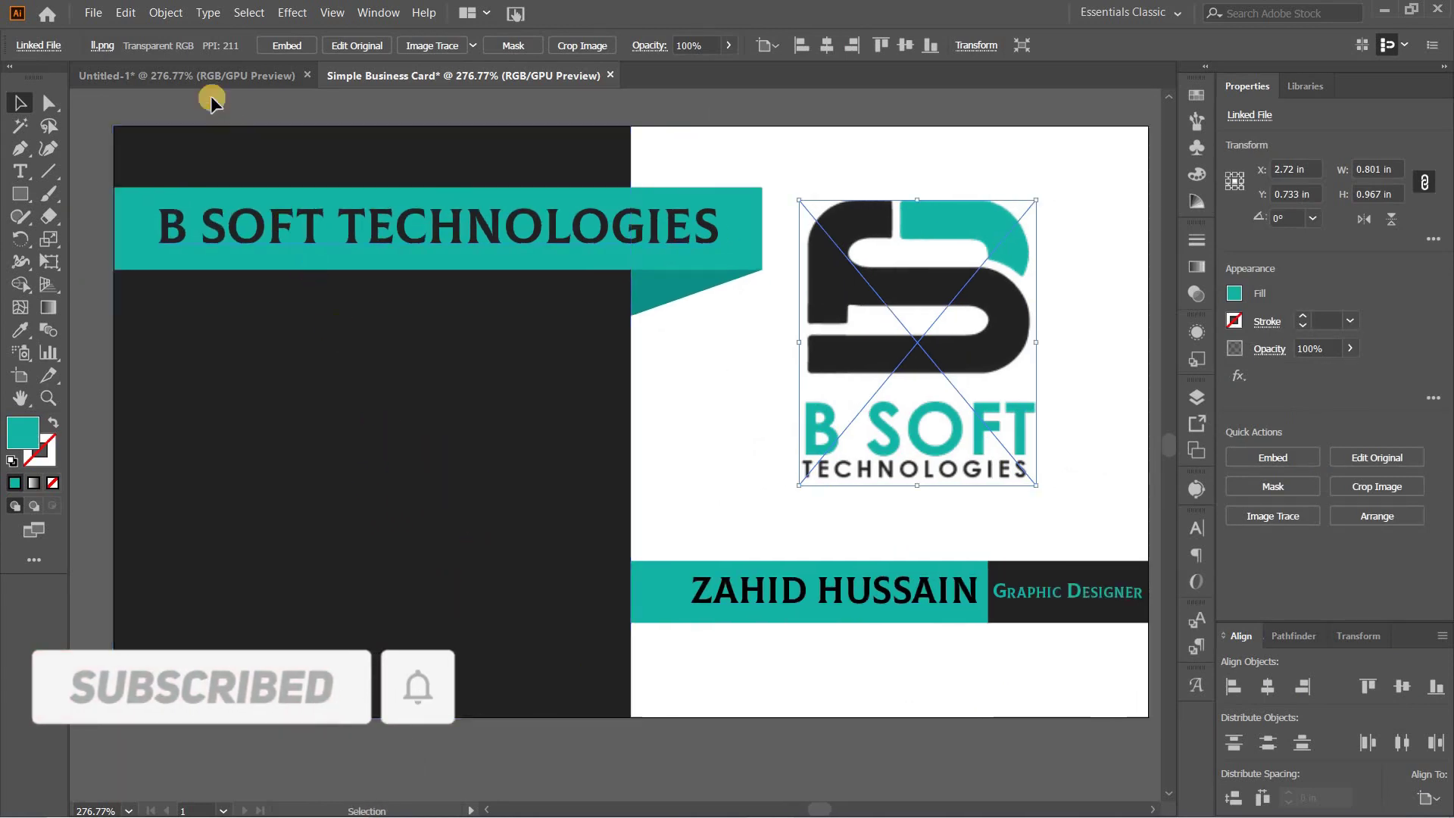
pyautogui.click(189, 75)
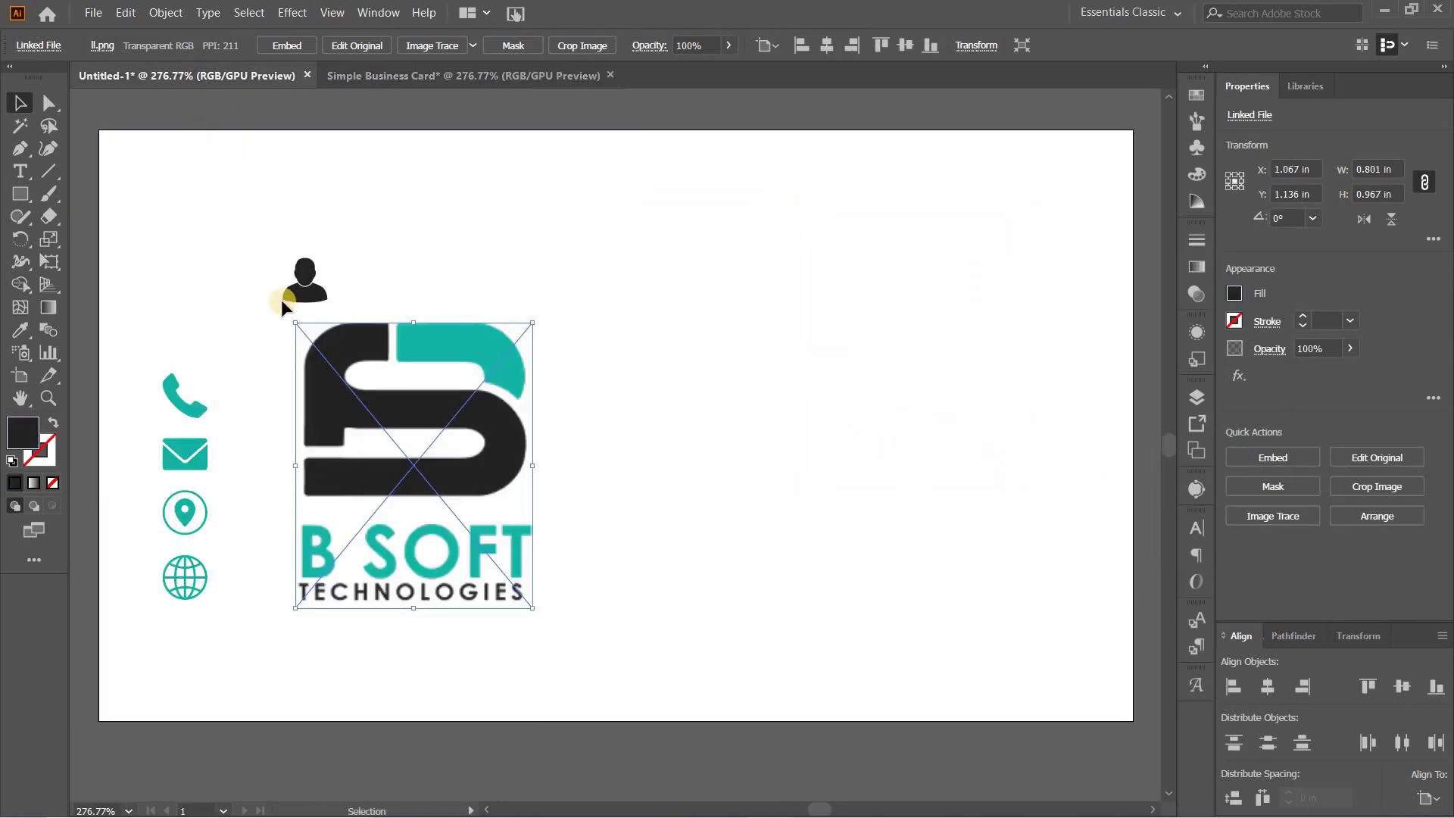
pyautogui.click(307, 275)
pyautogui.moveTo(307, 276); pyautogui.dragTo(465, 75)
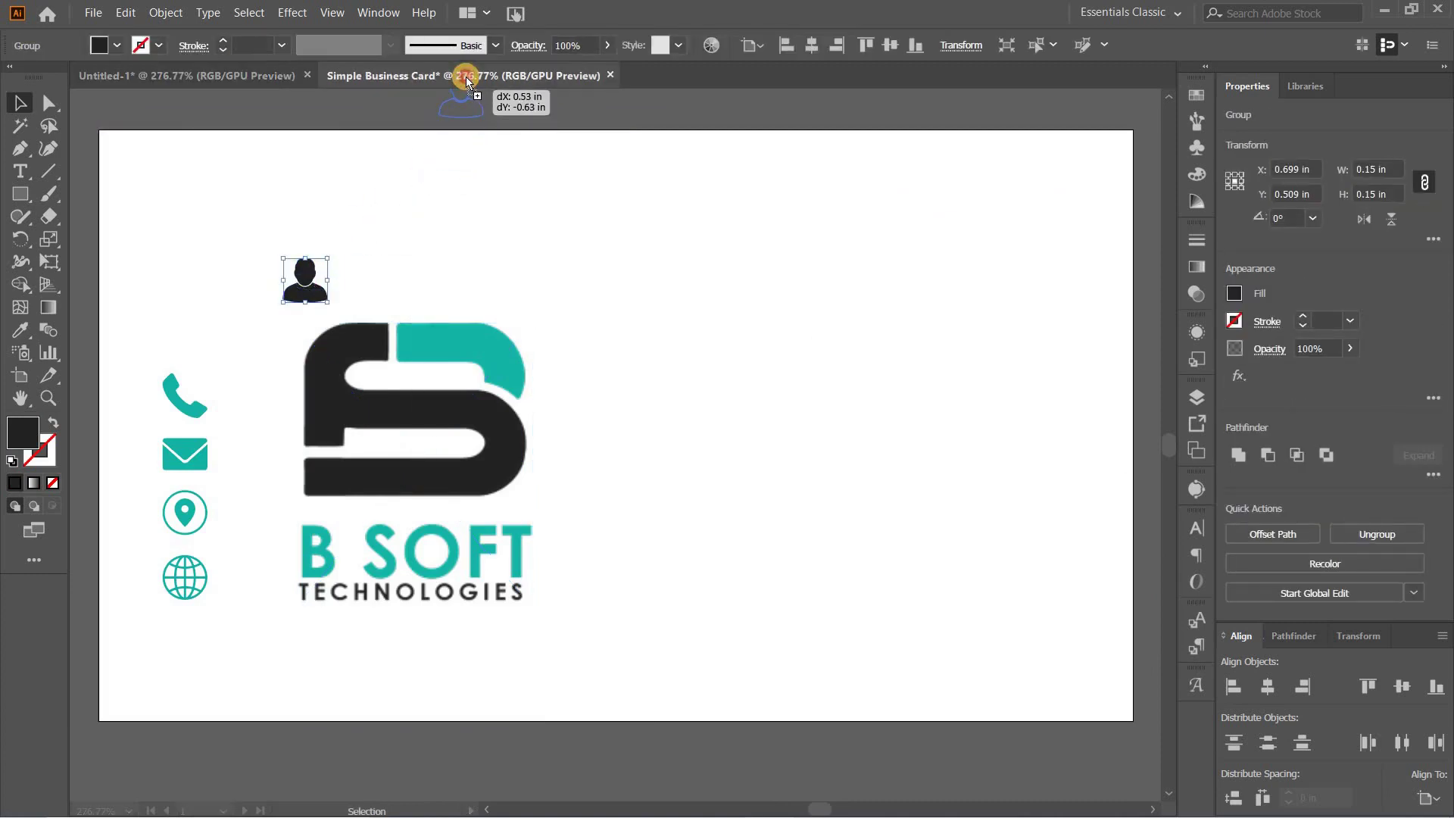
pyautogui.moveTo(676, 449); pyautogui.dragTo(675, 626)
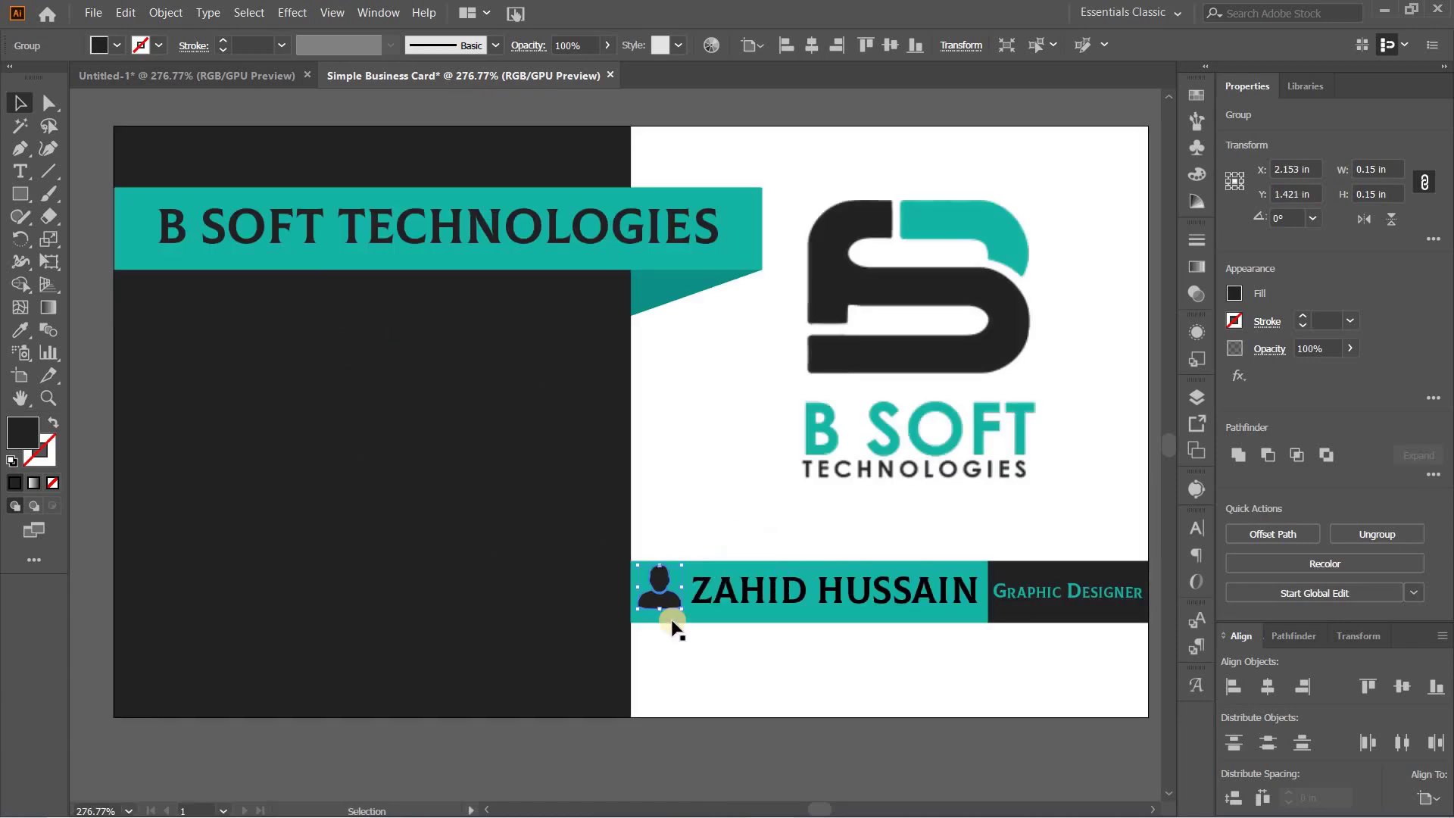
# Step: Centre the person icon vertically on the teal name bar as key object
pyautogui.keyDown('shift'); pyautogui.click(715, 615); pyautogui.keyUp('shift')
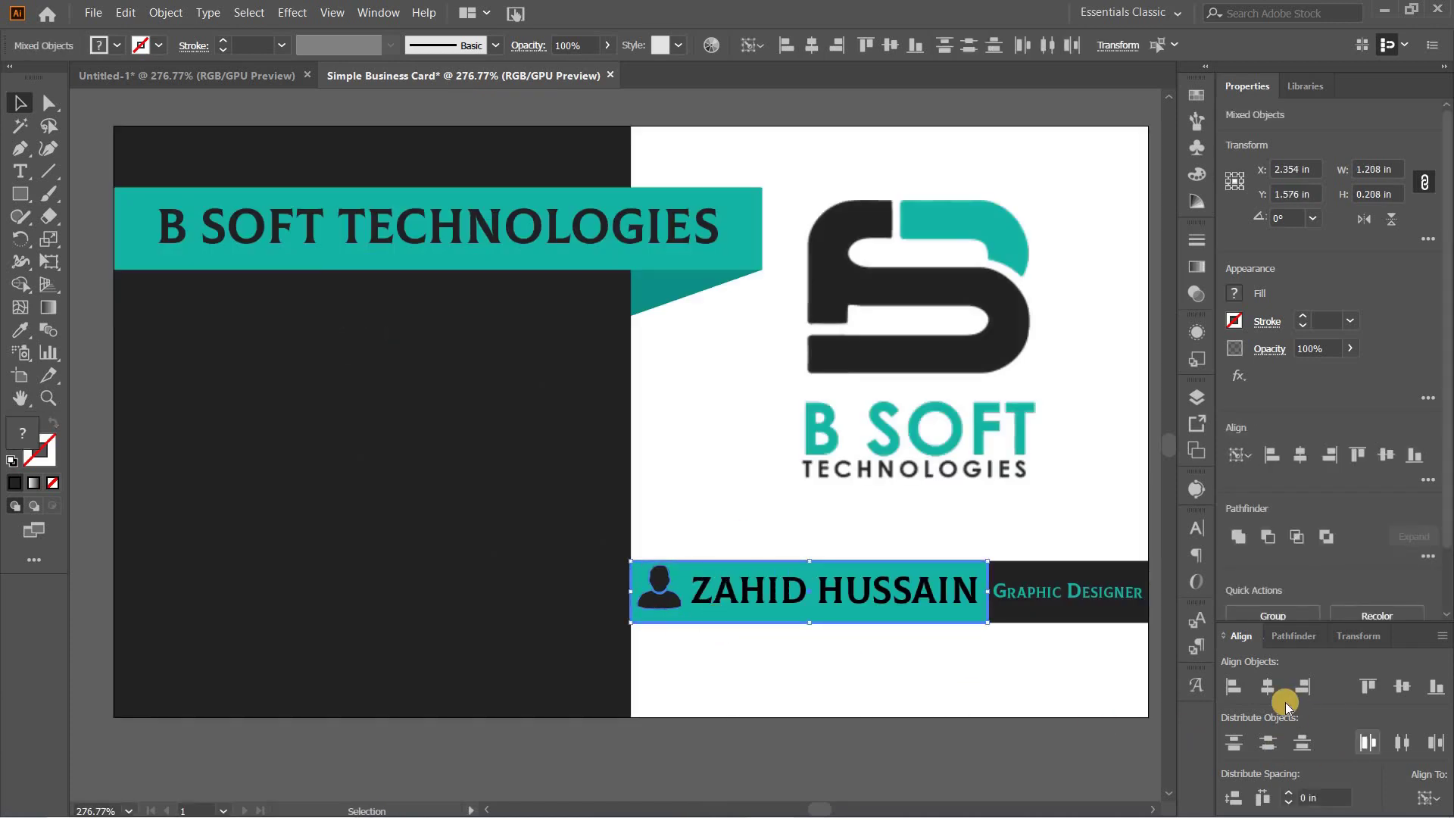
pyautogui.click(1268, 687)
pyautogui.click(1399, 688)
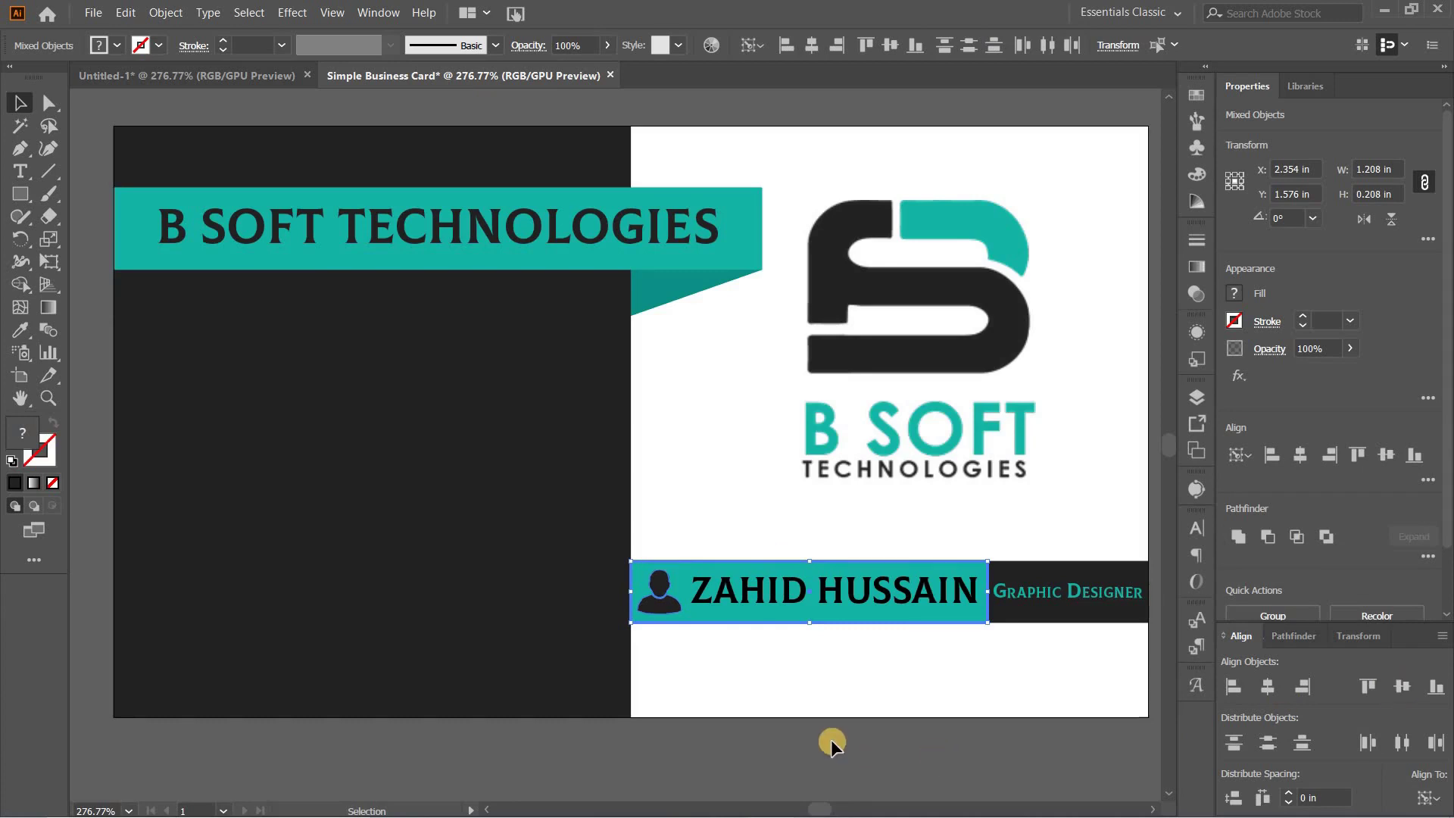
pyautogui.click(785, 699)
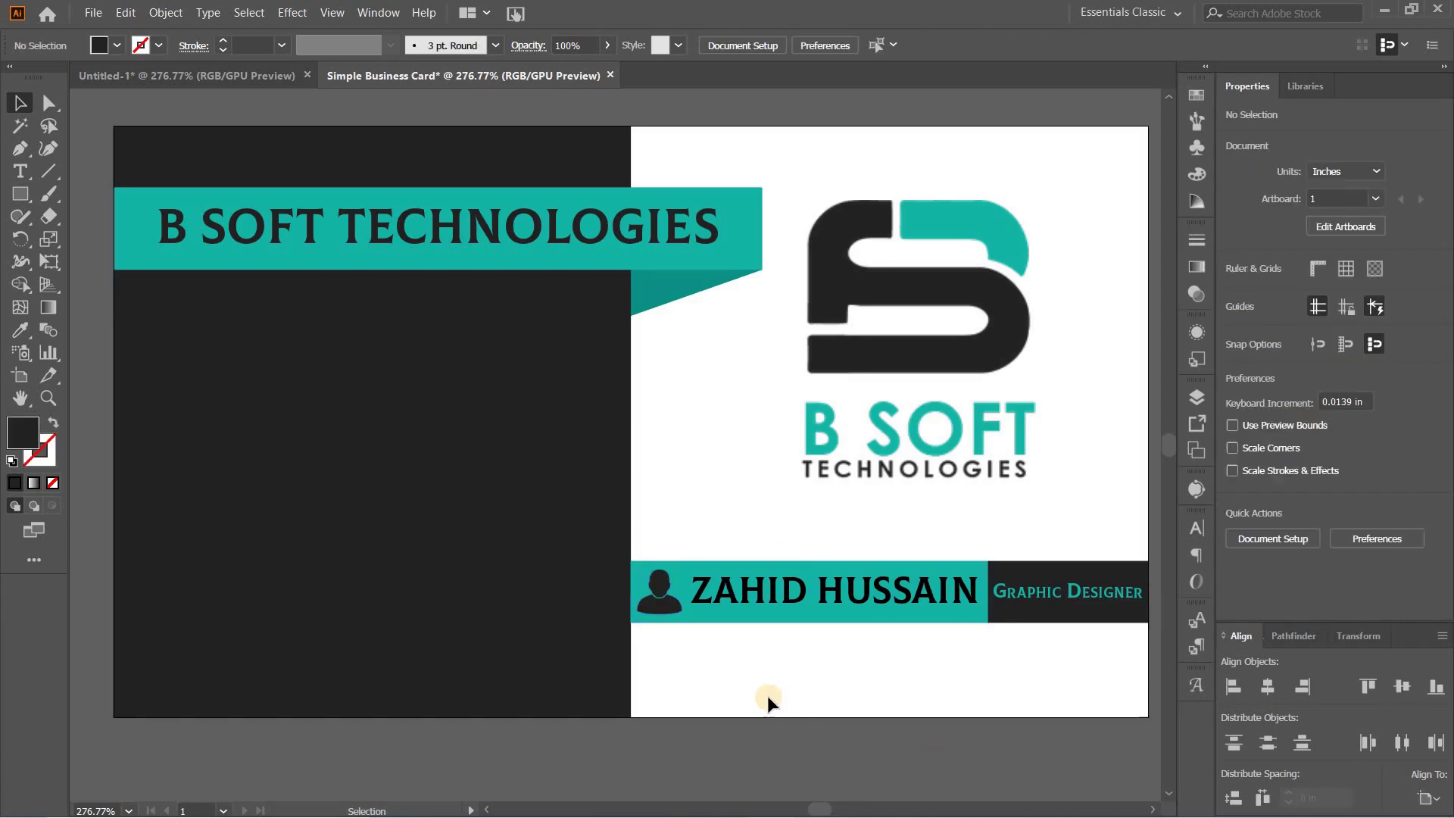
# Step: Bring the four teal contact icons from Untitled-1 onto the dark left panel
pyautogui.click(188, 74)
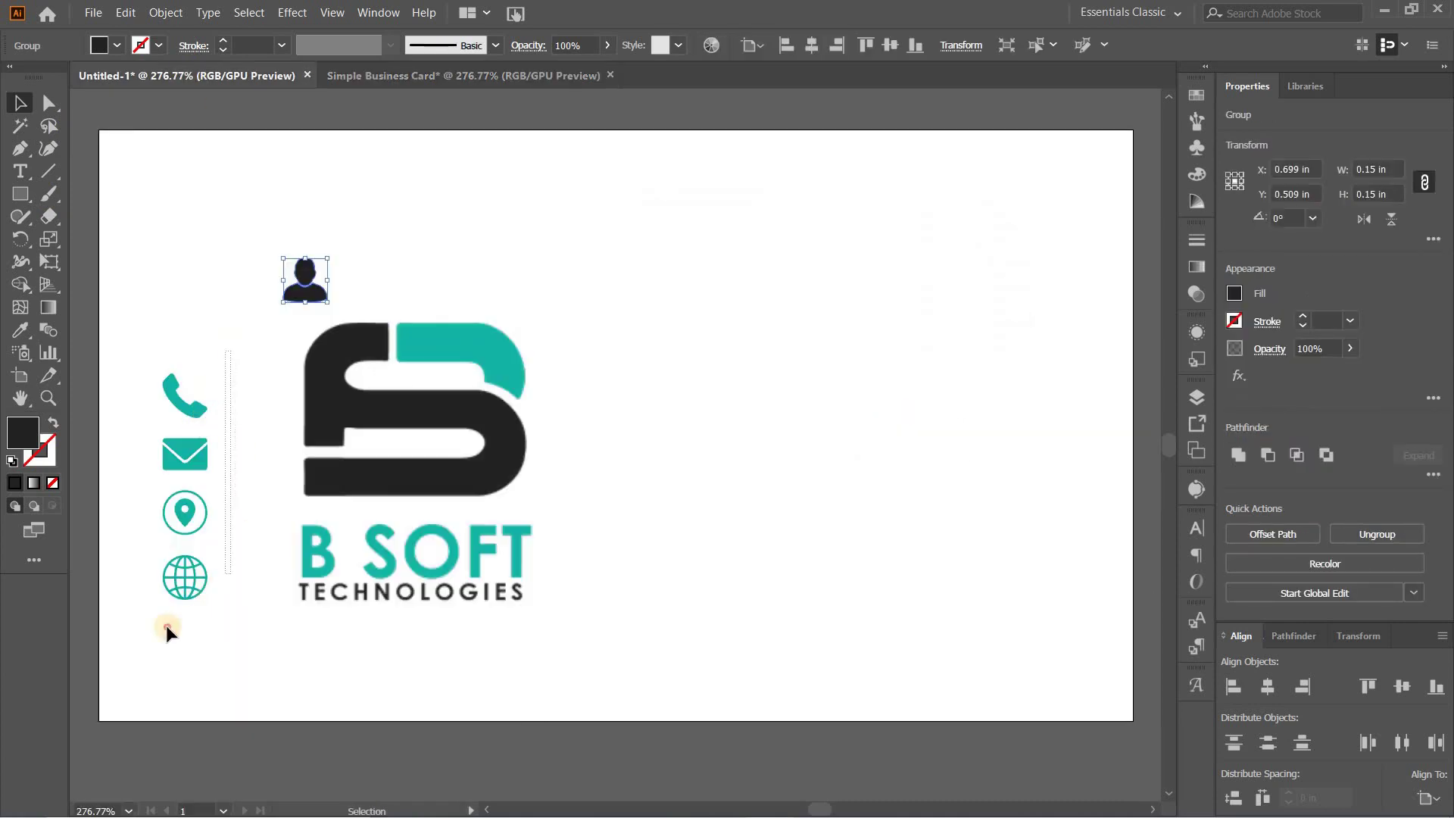
pyautogui.moveTo(166, 625); pyautogui.dragTo(170, 479)
pyautogui.moveTo(189, 406); pyautogui.dragTo(159, 386)
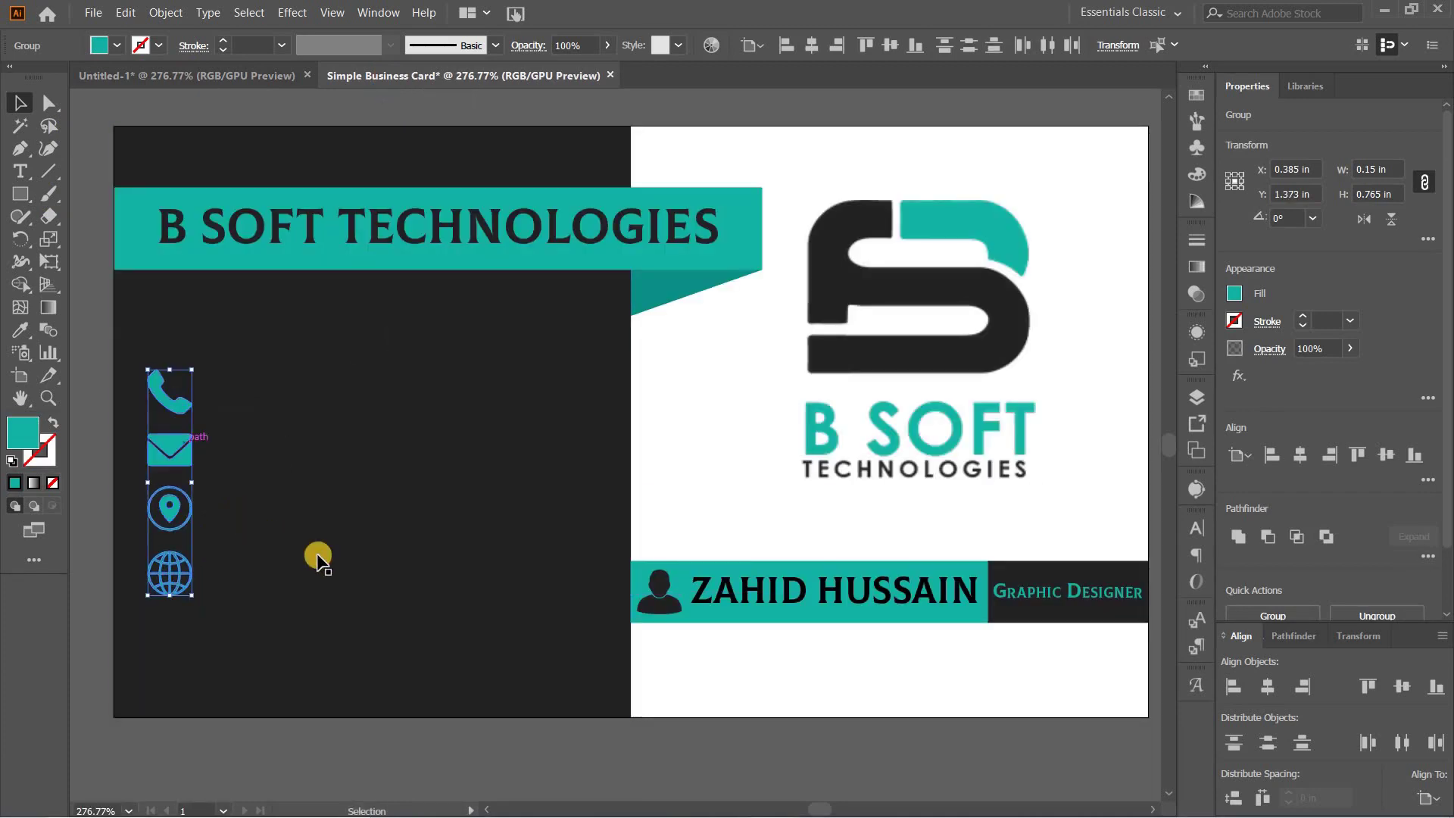
pyautogui.click(246, 623)
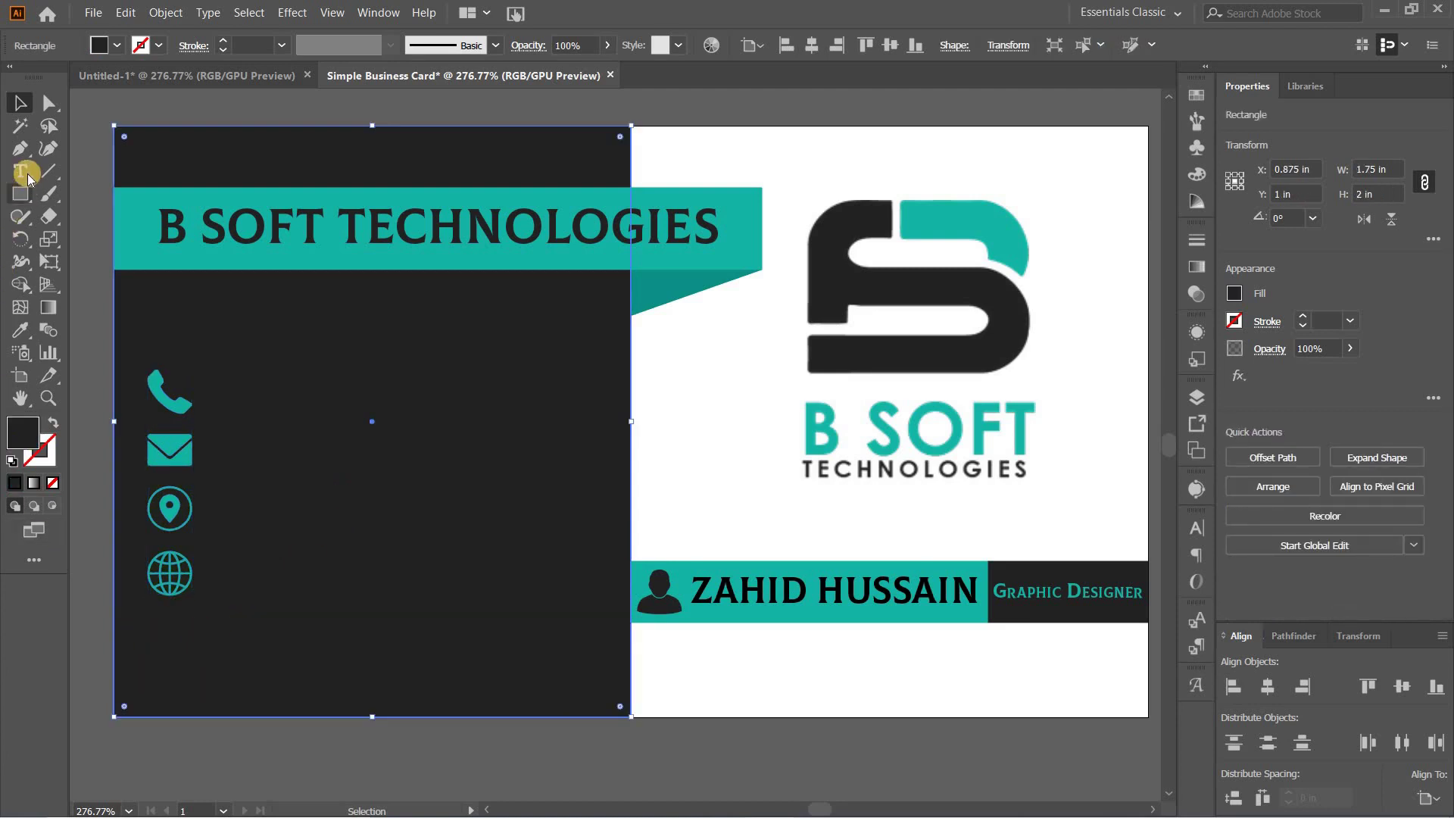
# Step: Select the phone, mail, location and globe icons and nudge the column right
pyautogui.click(185, 409)
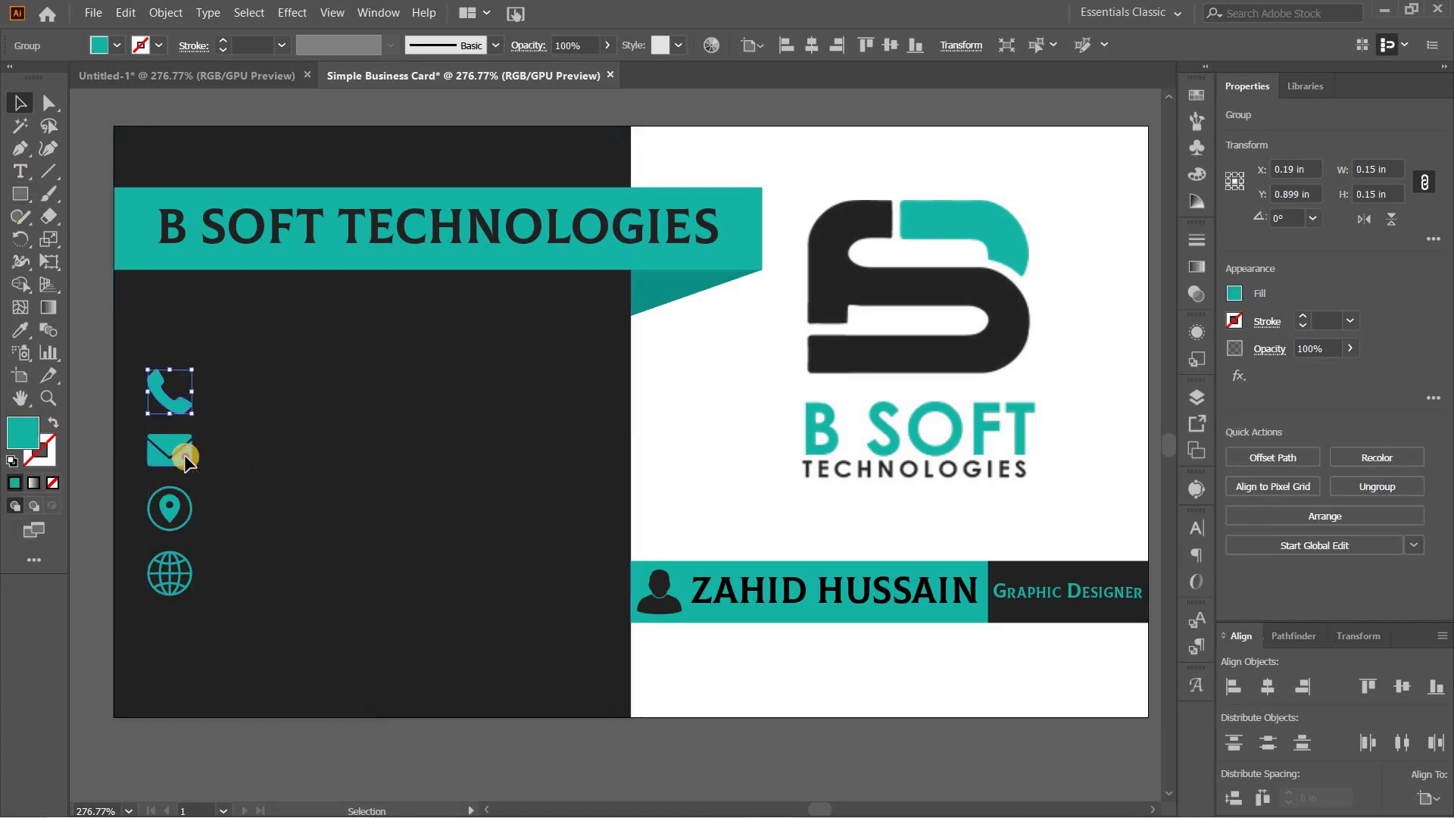
pyautogui.keyDown('shift'); pyautogui.click(185, 458); pyautogui.keyUp('shift')
pyautogui.keyDown('shift'); pyautogui.click(167, 511); pyautogui.keyUp('shift')
pyautogui.keyDown('shift'); pyautogui.click(178, 582); pyautogui.keyUp('shift')
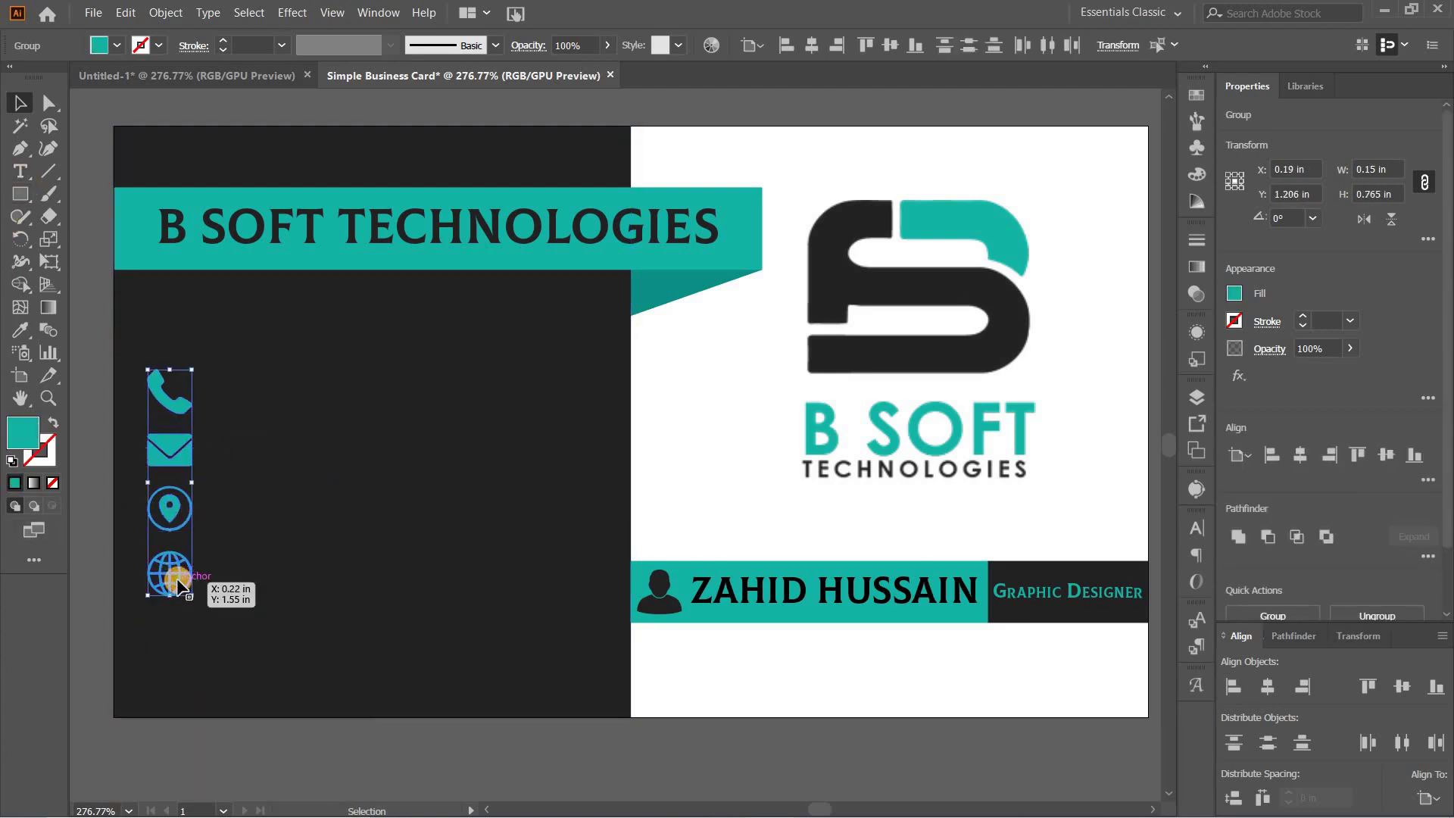
pyautogui.press('Right')
pyautogui.press('Right')
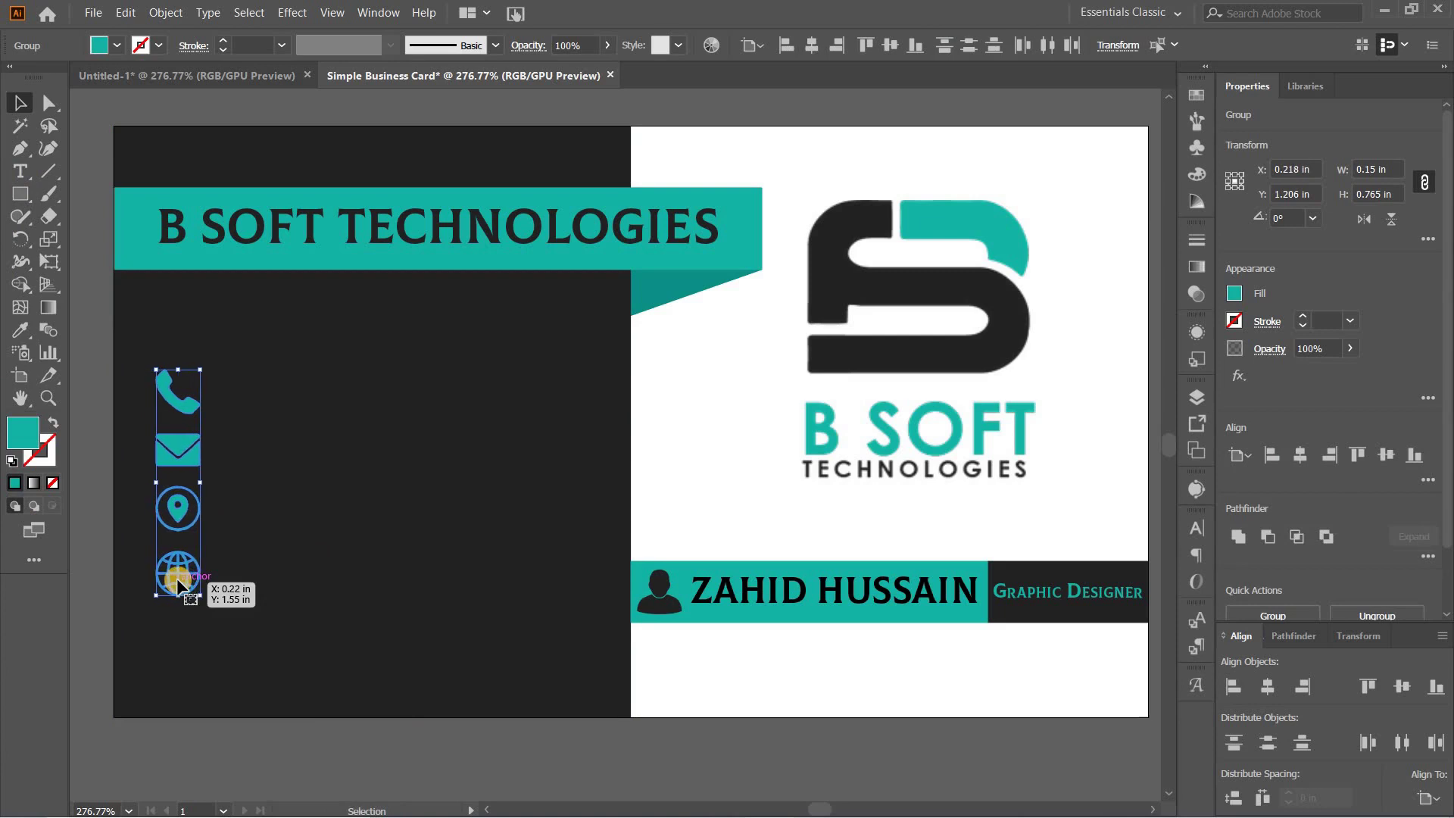
pyautogui.click(20, 172)
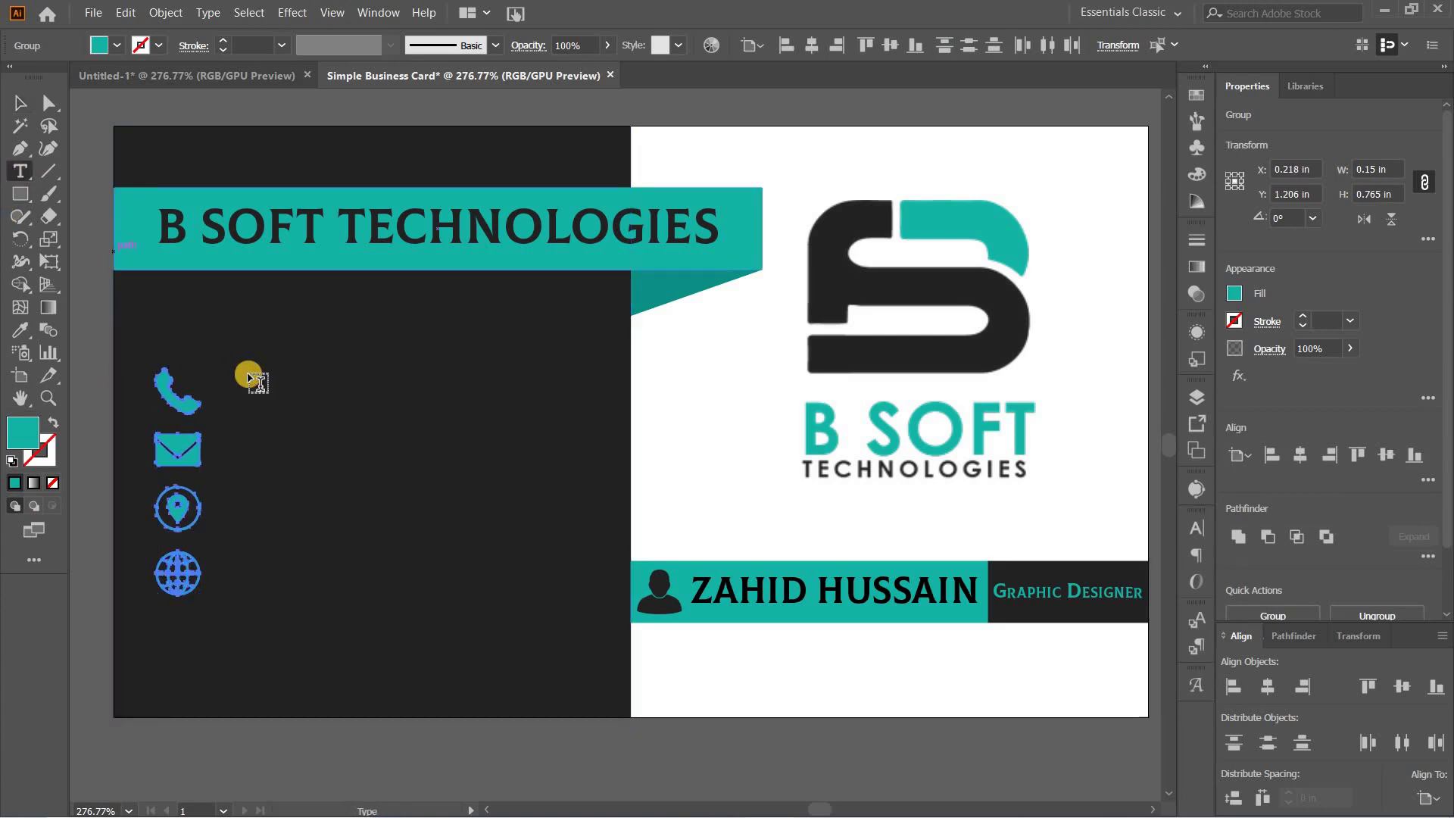
# Step: Type the phone number beside the phone icon in Aileron 6 pt with small caps off
pyautogui.click(269, 408)
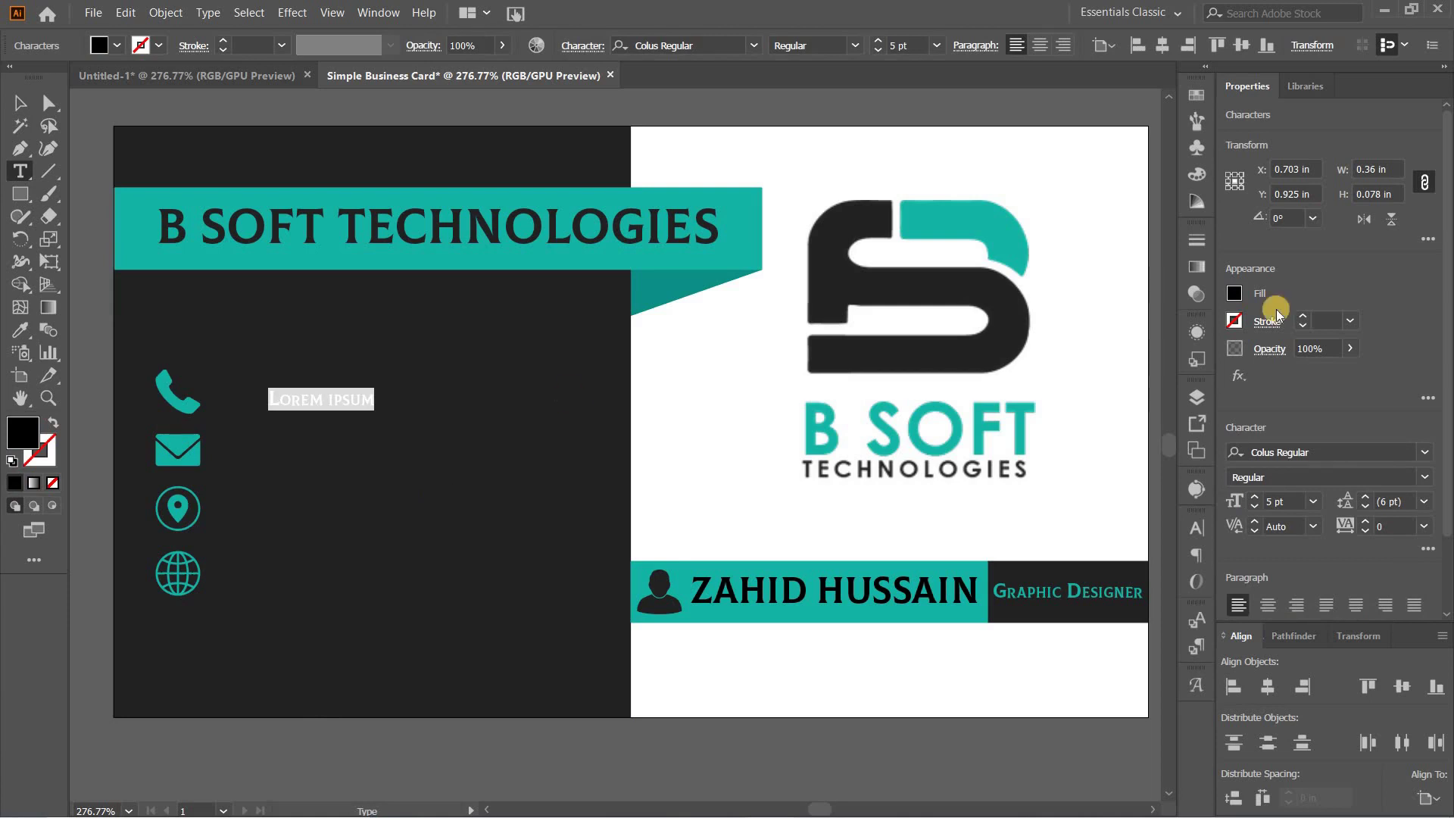
pyautogui.click(703, 48)
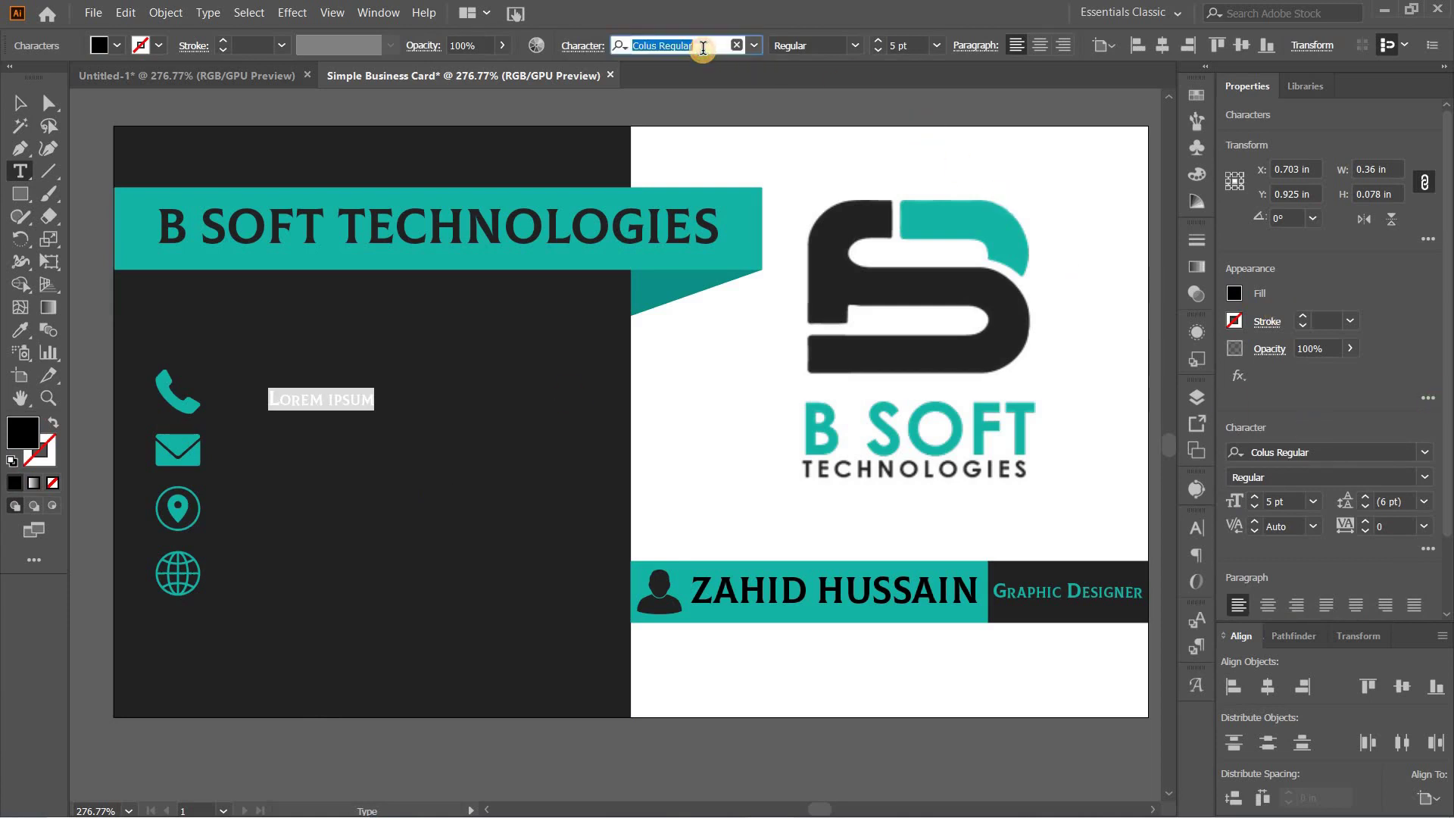
pyautogui.write('aile')
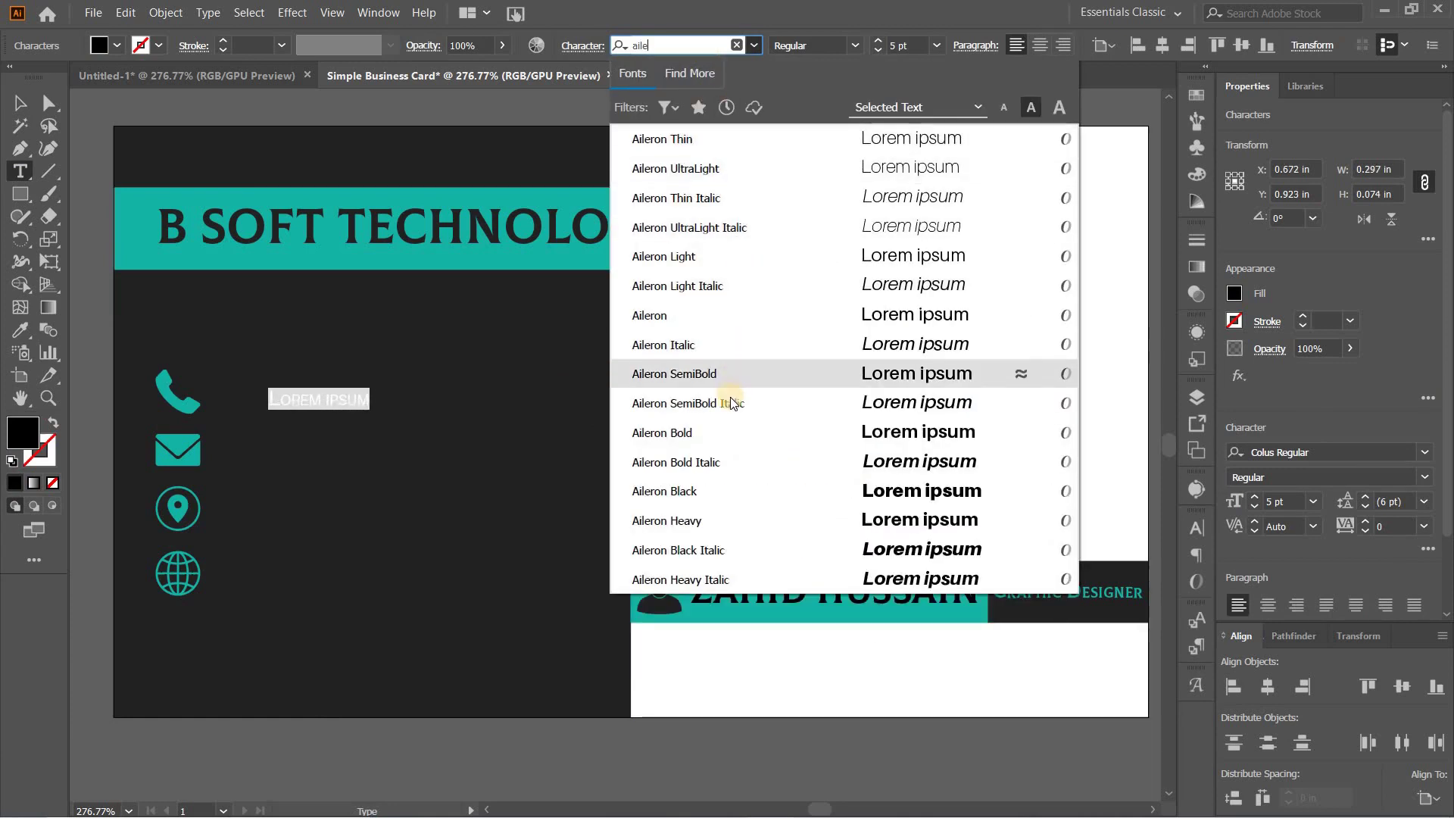
pyautogui.click(689, 320)
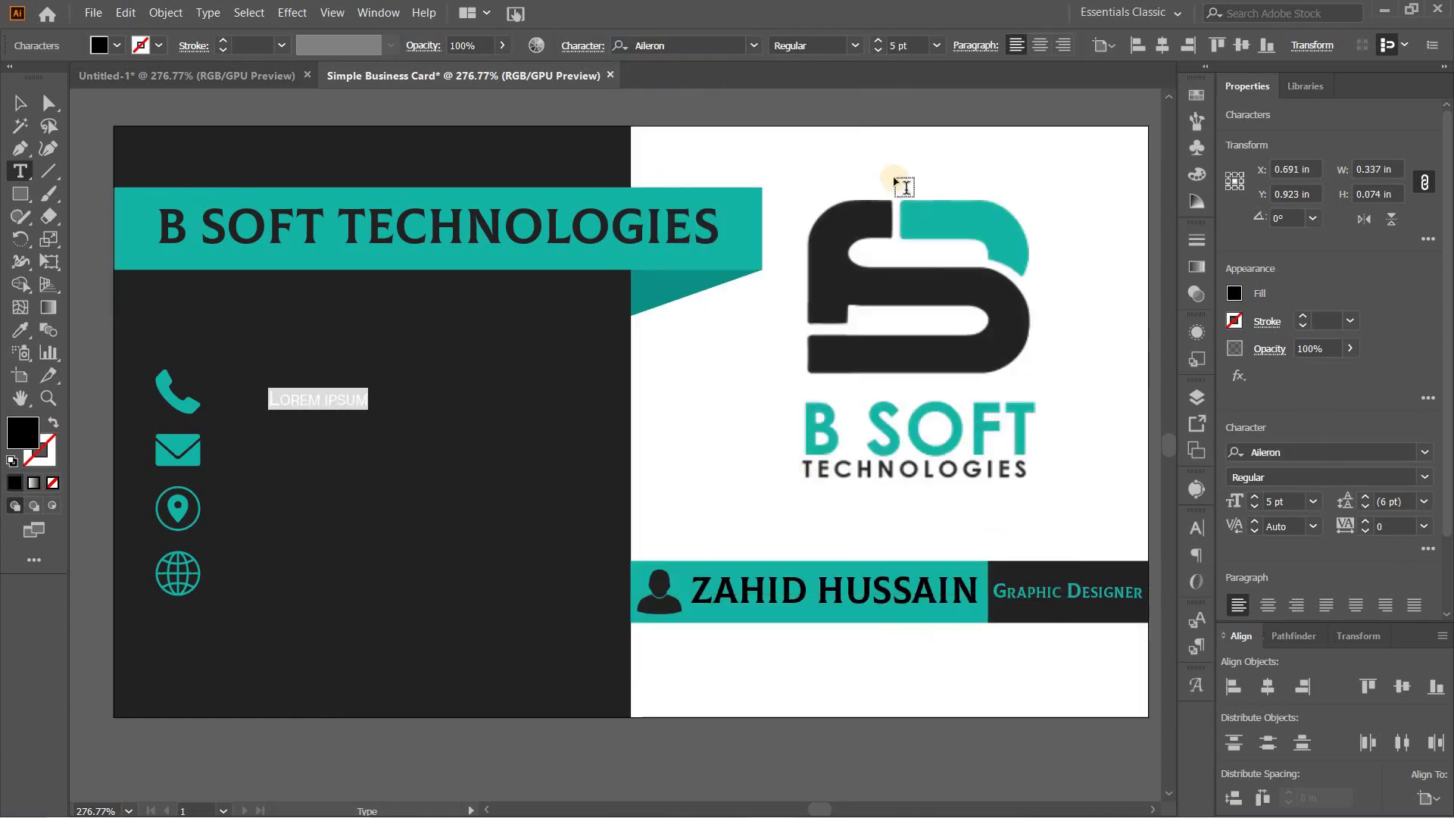
pyautogui.click(879, 41)
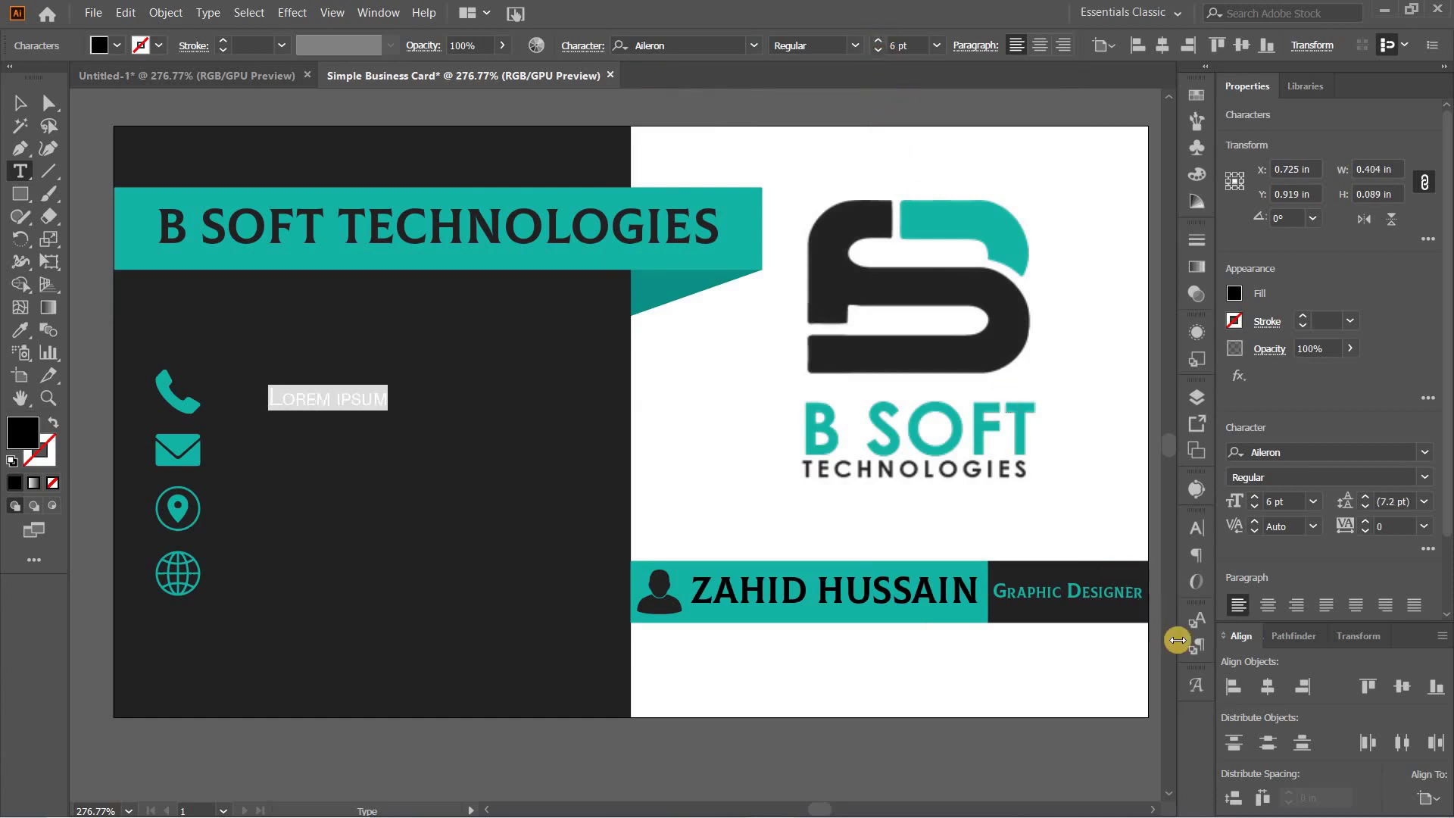
pyautogui.hotkey('ctrl', 't')
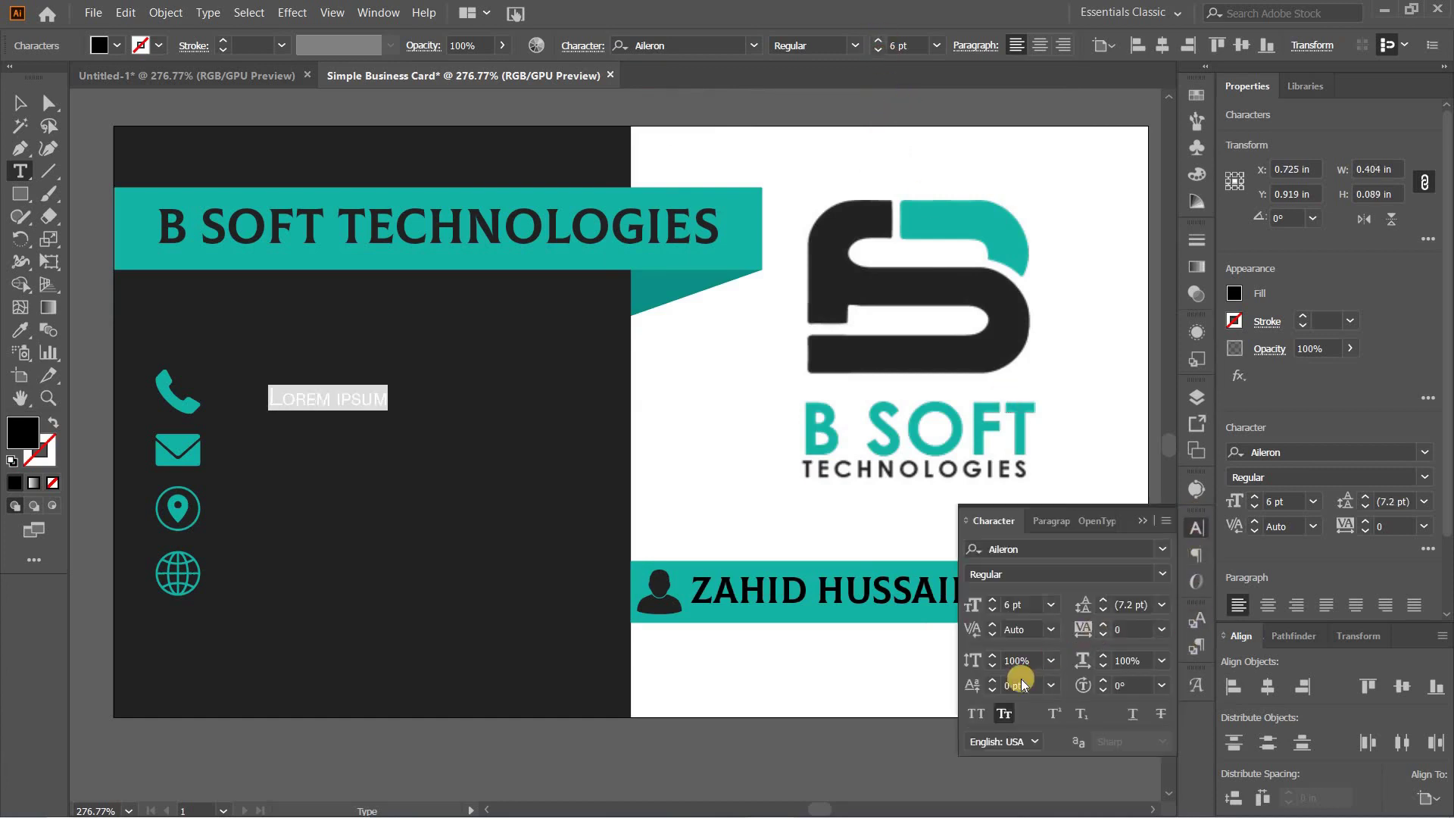
pyautogui.click(1006, 715)
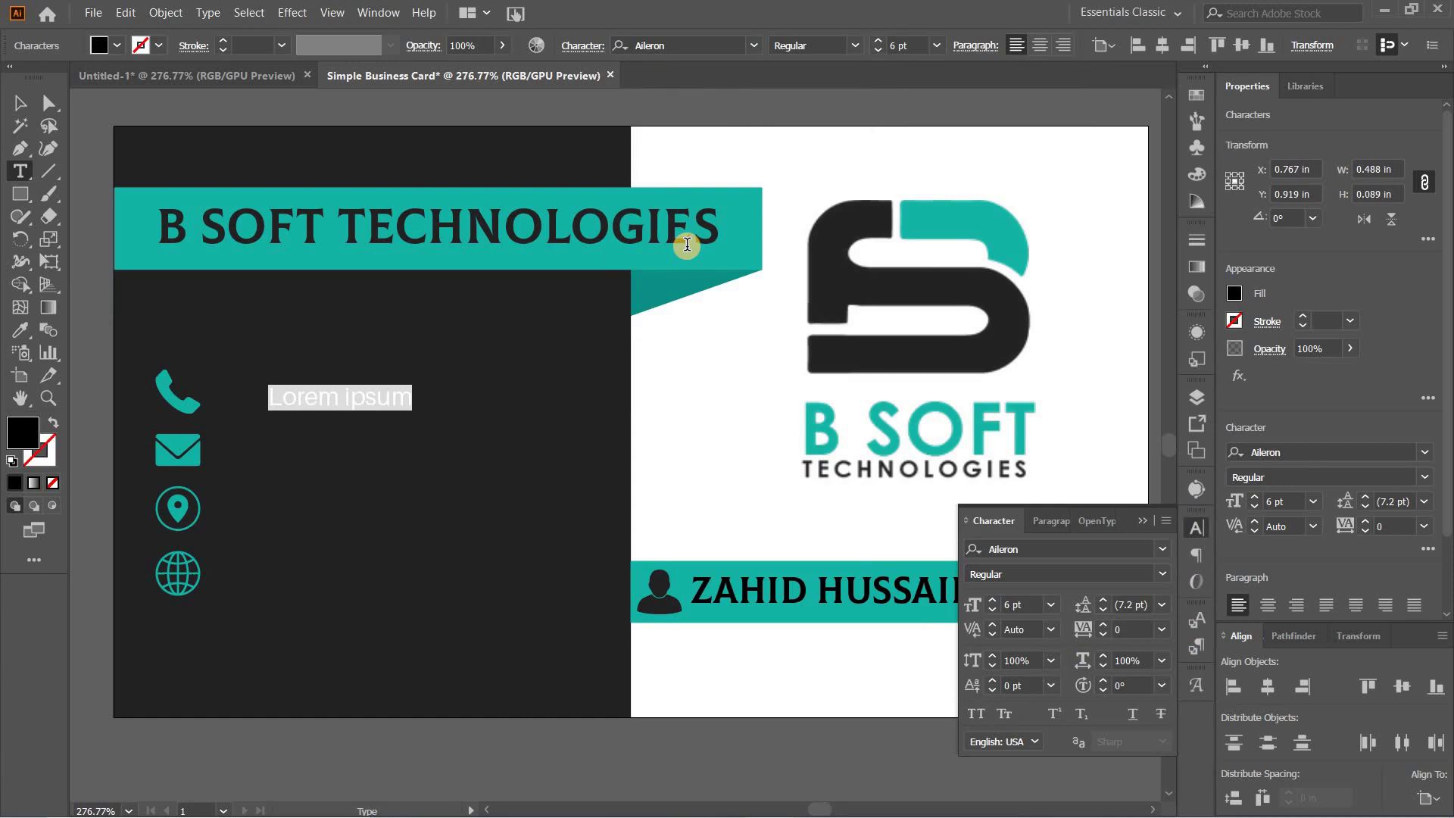
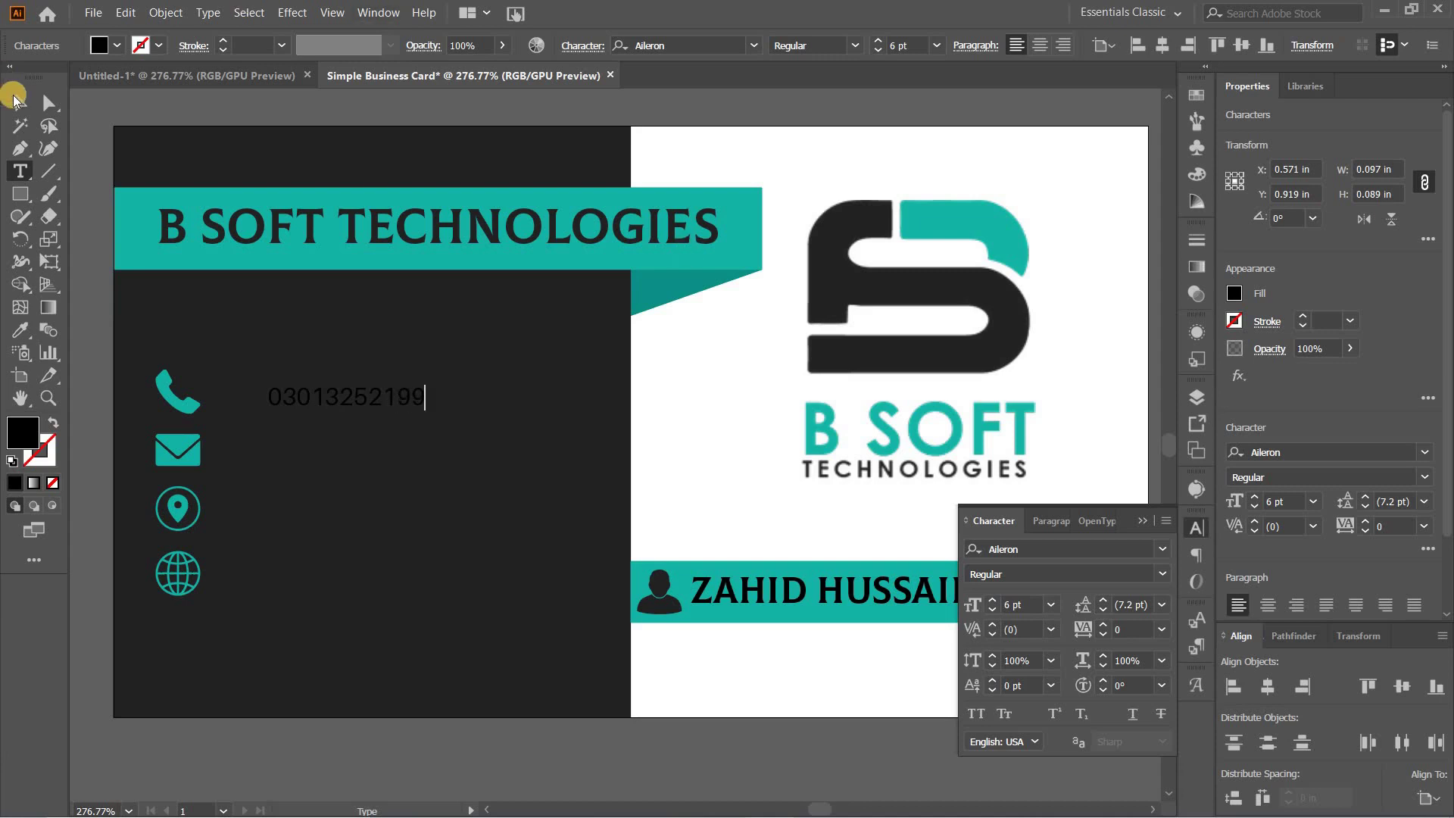
# Step: Colour the phone number with the ribbon's teal and nudge it up beside its icon
pyautogui.click(15, 100)
pyautogui.click(20, 330)
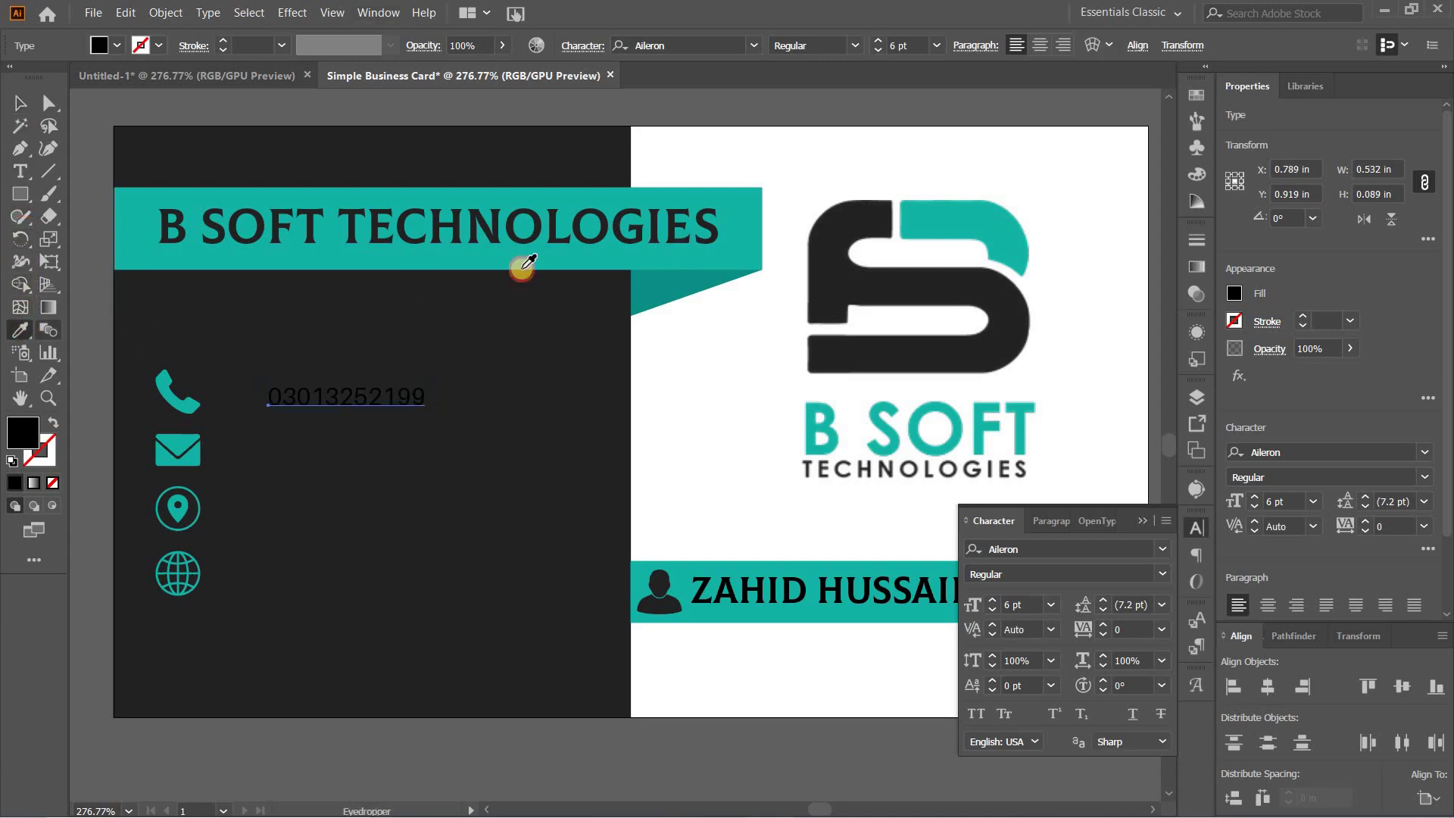
pyautogui.click(933, 226)
pyautogui.click(25, 106)
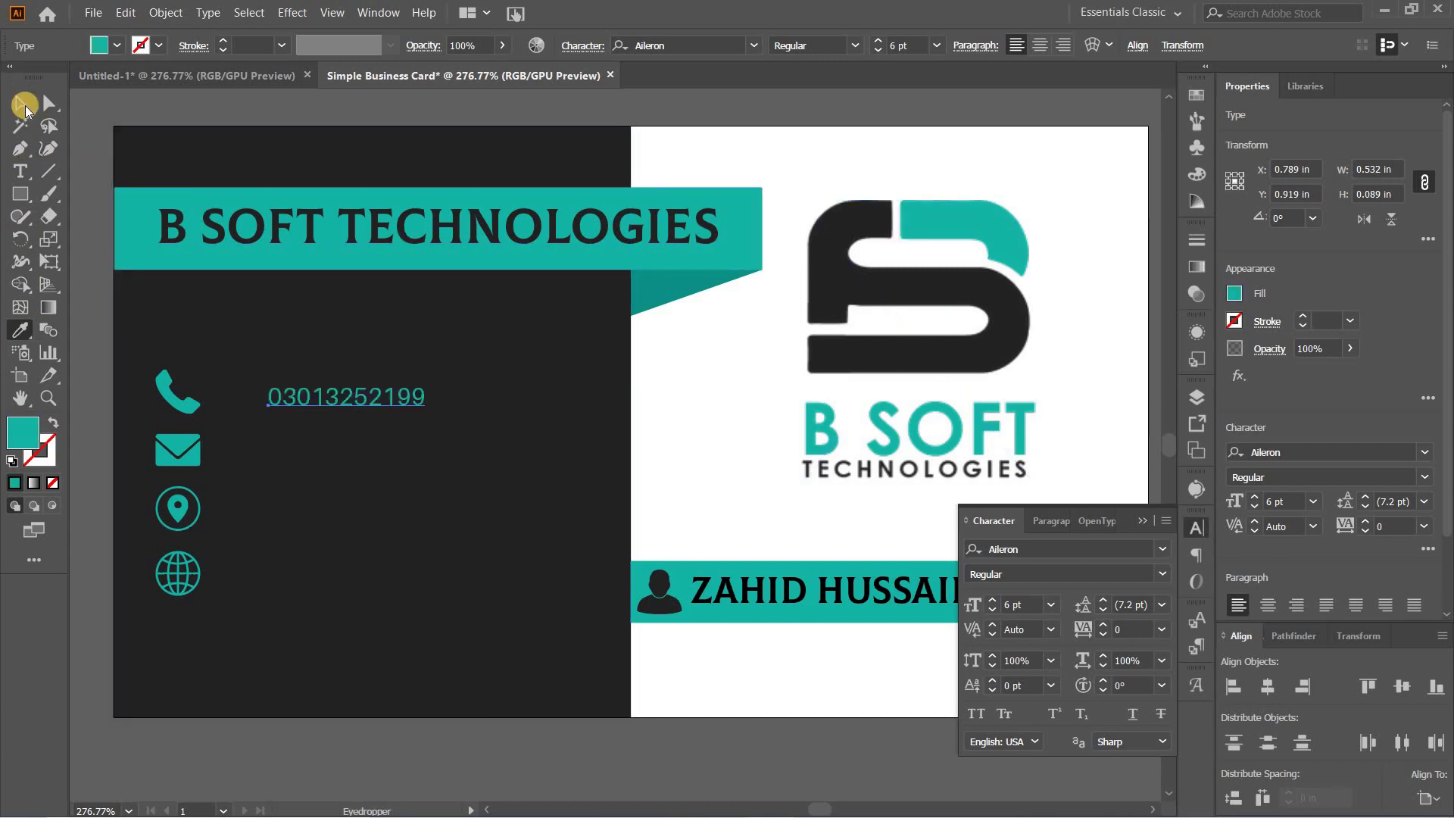
pyautogui.moveTo(323, 401); pyautogui.dragTo(308, 392)
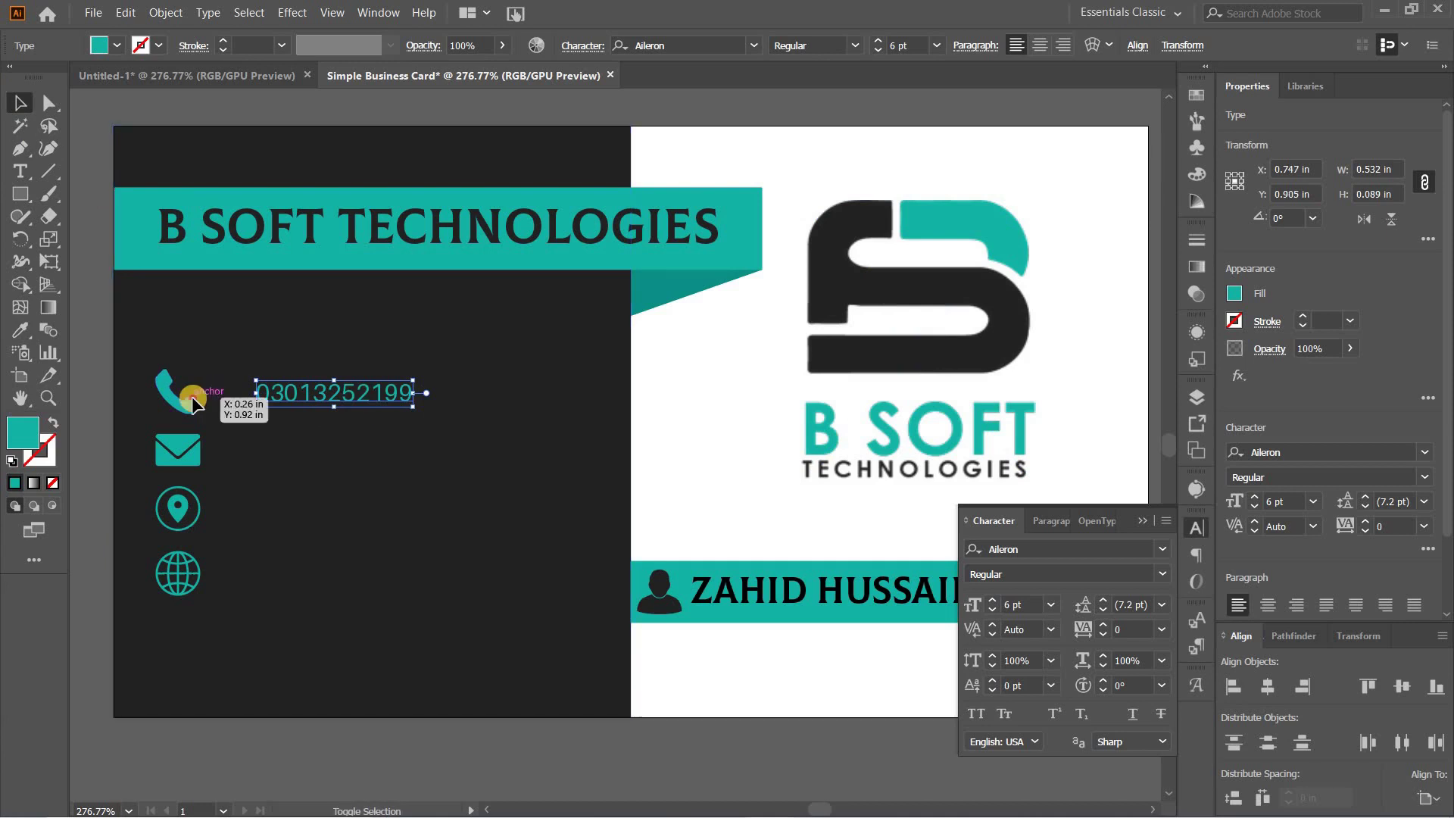
pyautogui.keyDown('shift'); pyautogui.click(195, 394); pyautogui.keyUp('shift')
# Step: Centre the phone number vertically on the phone icon as key object
pyautogui.click(198, 405)
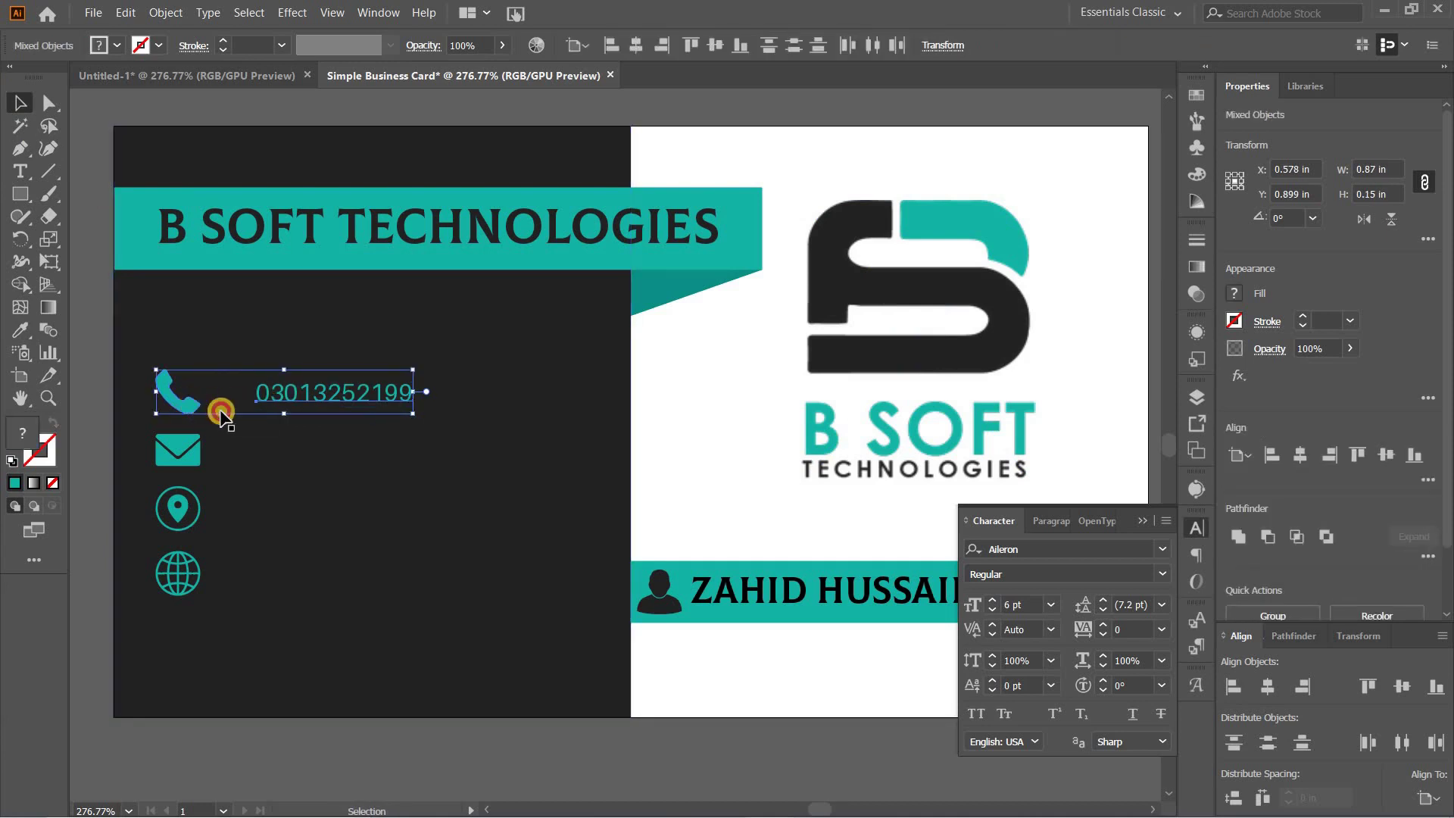
pyautogui.click(1361, 742)
pyautogui.click(1403, 687)
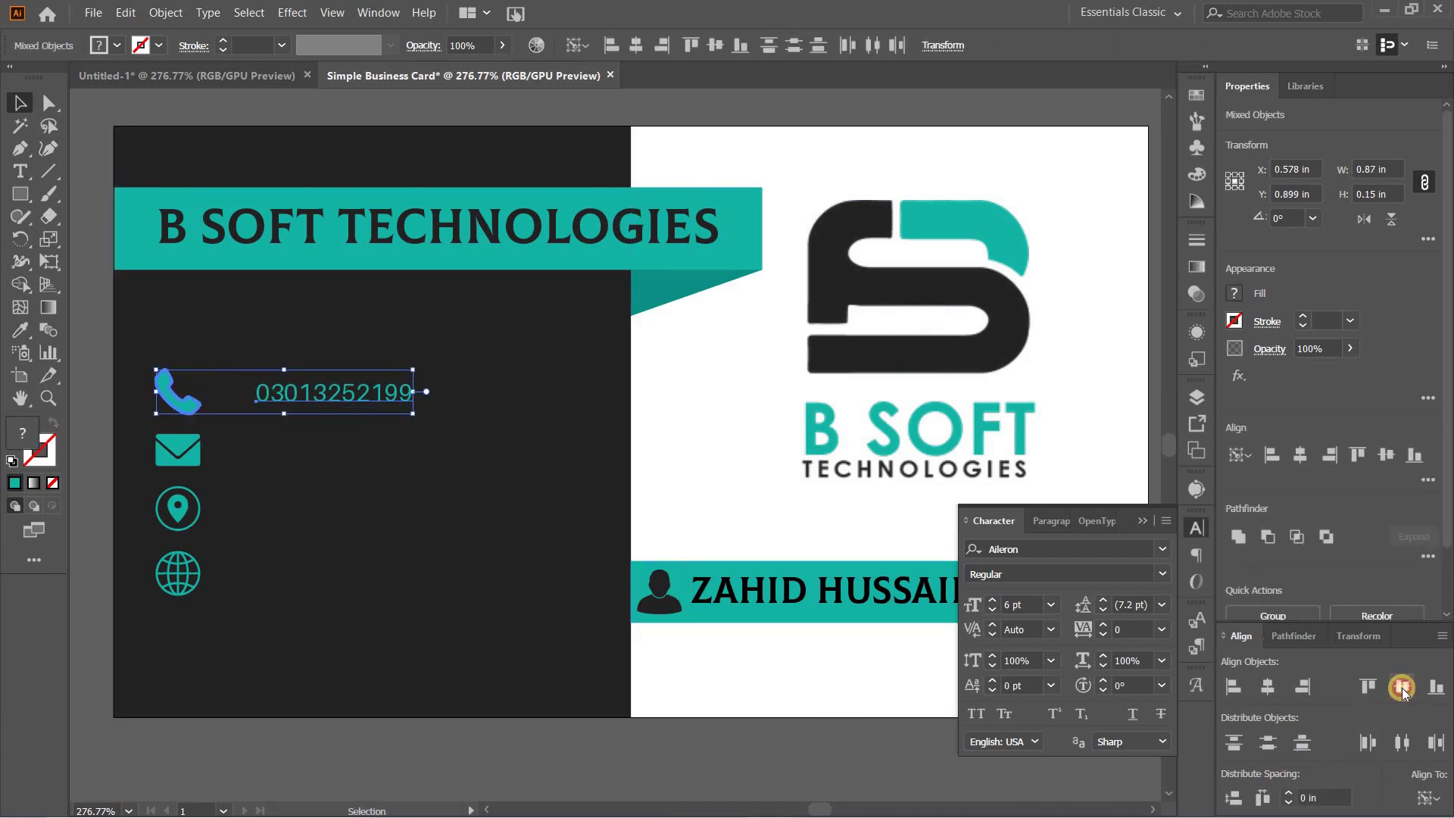
pyautogui.click(541, 585)
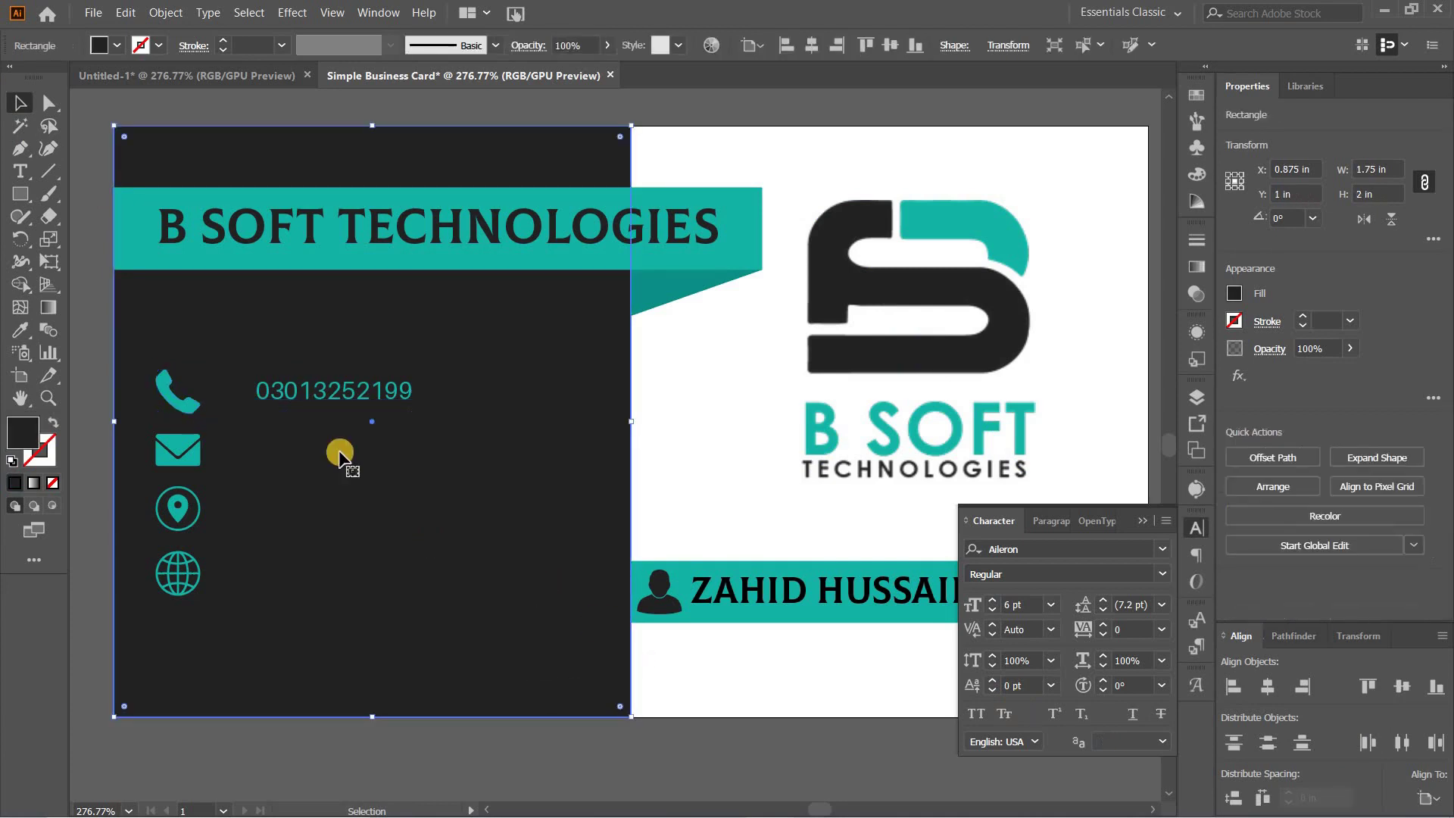
# Step: Copy the phone line down beside the envelope and replace it with the cardholder's e-mail address
pyautogui.moveTo(334, 391); pyautogui.dragTo(338, 458)
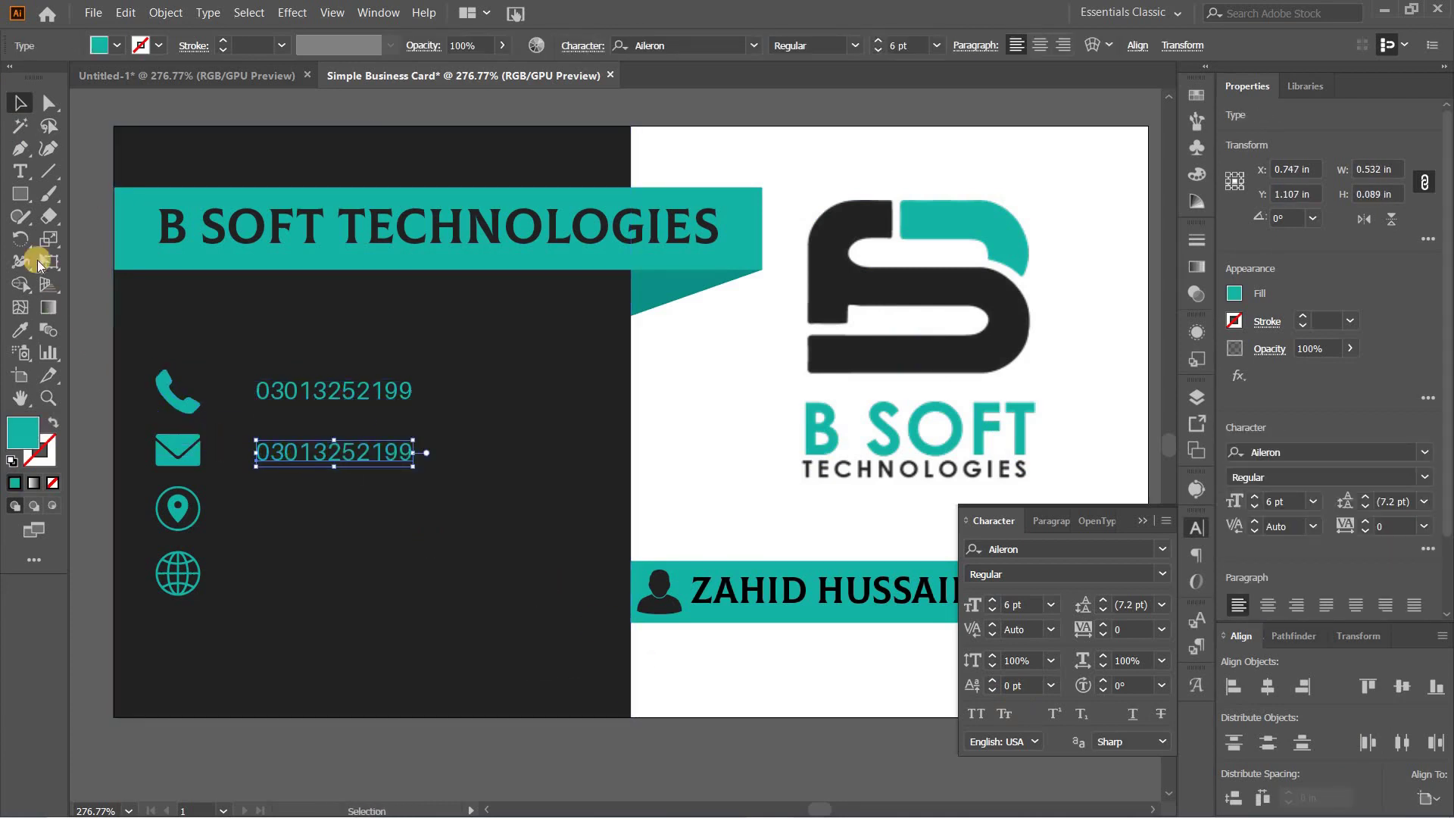
pyautogui.click(20, 171)
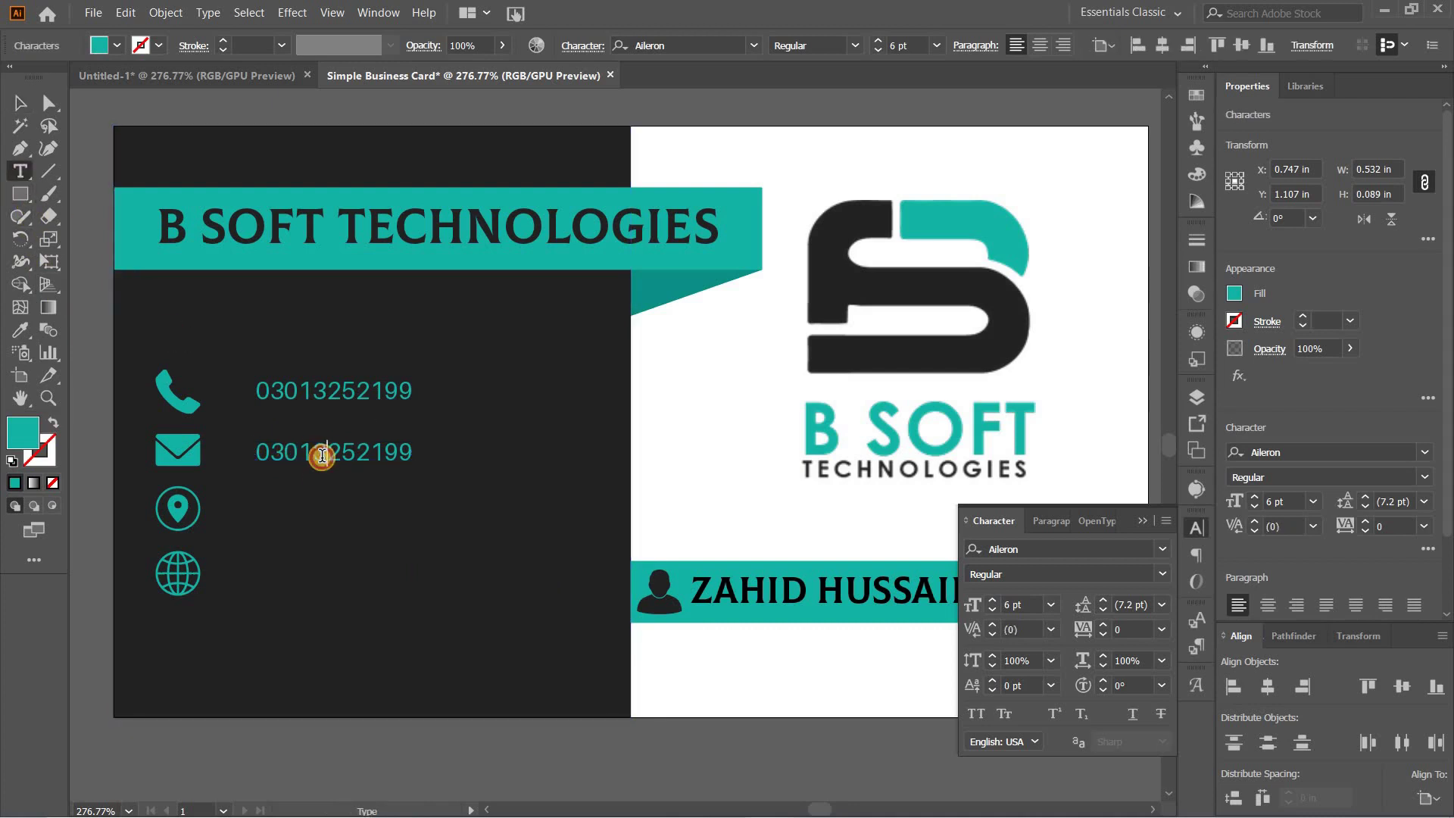
pyautogui.doubleClick(322, 454)
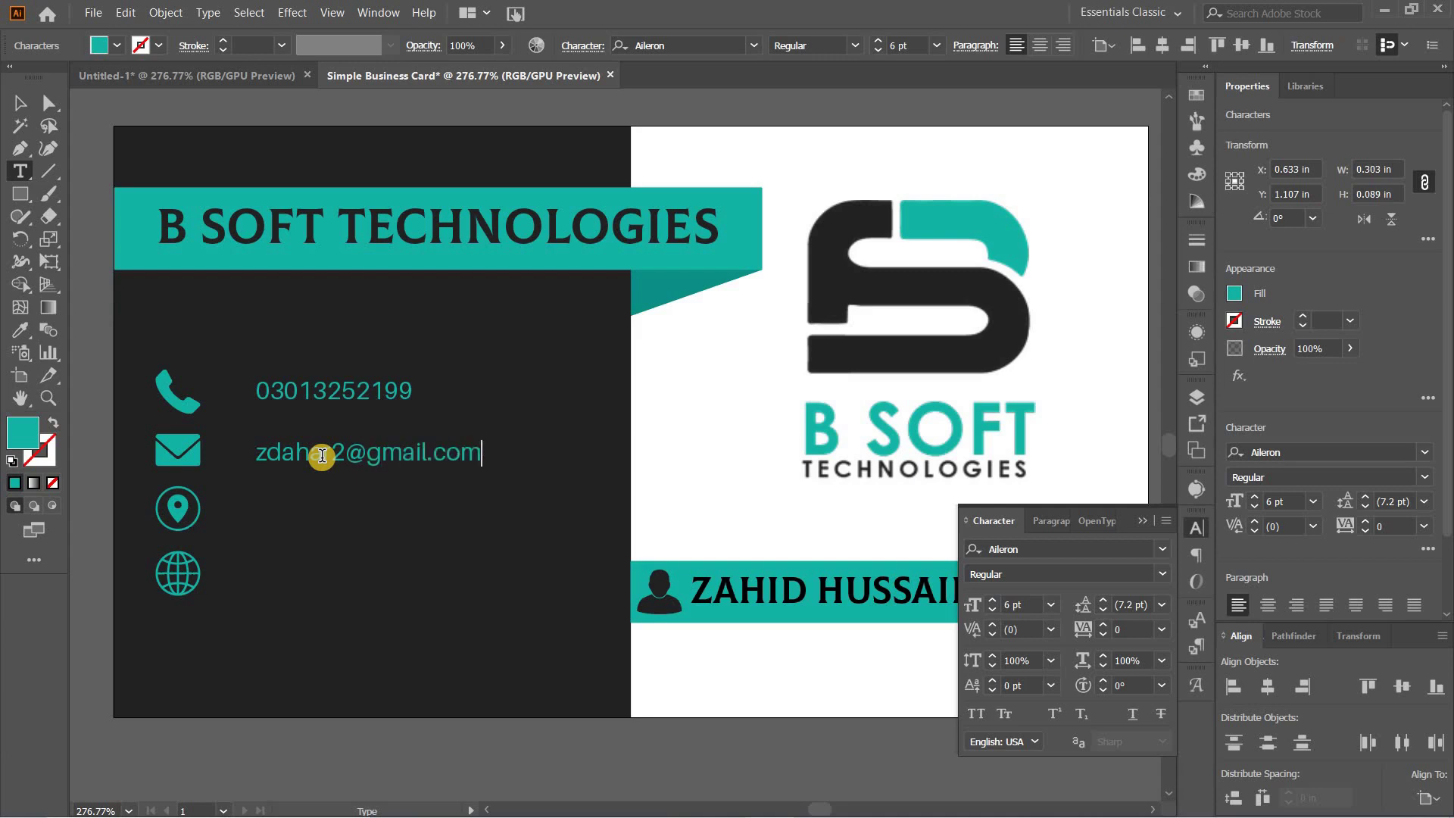
pyautogui.click(20, 103)
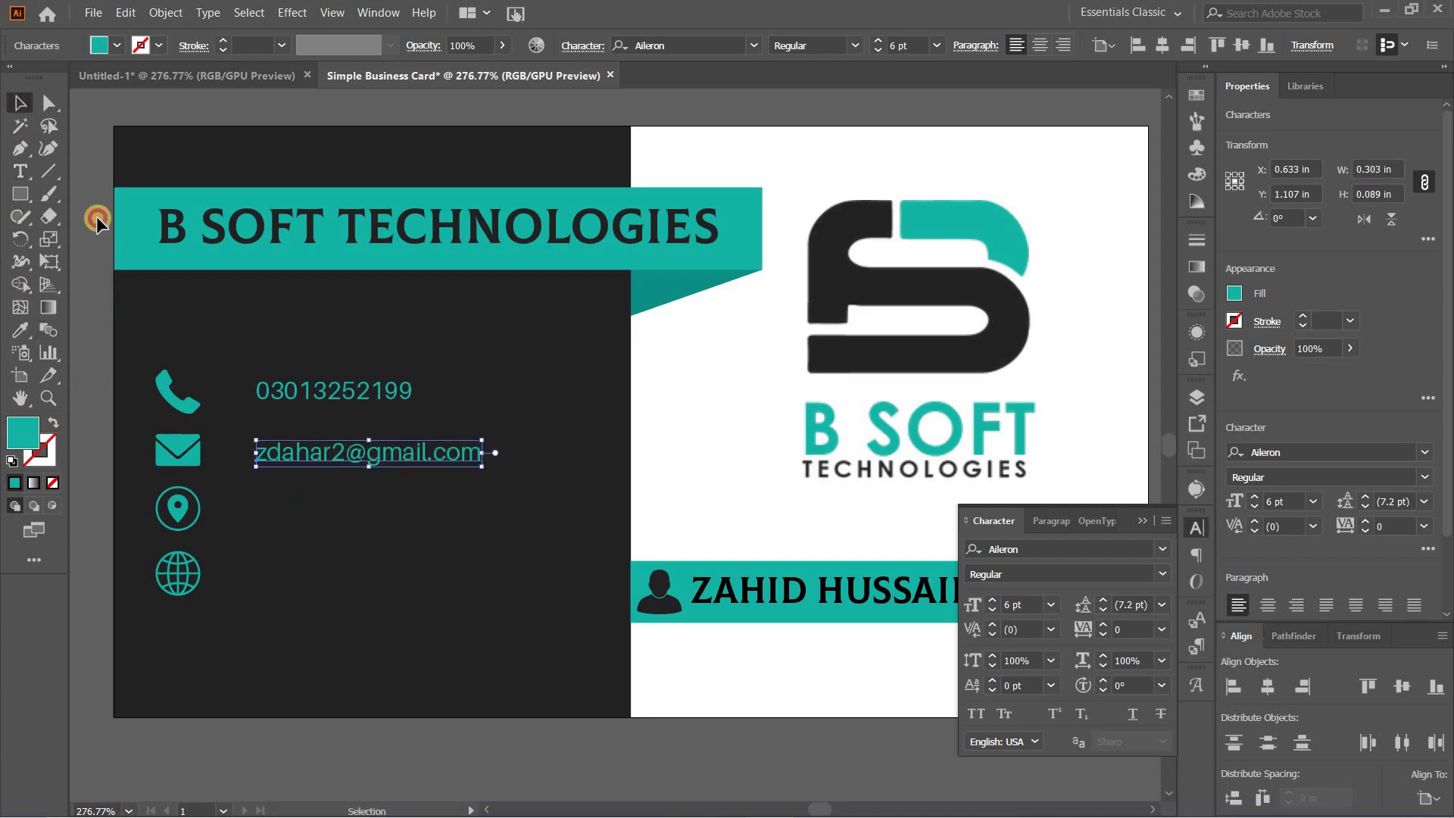
# Step: Copy the e-mail line beside the location icon and replace it with the cardholder's address
pyautogui.moveTo(317, 448); pyautogui.dragTo(318, 504)
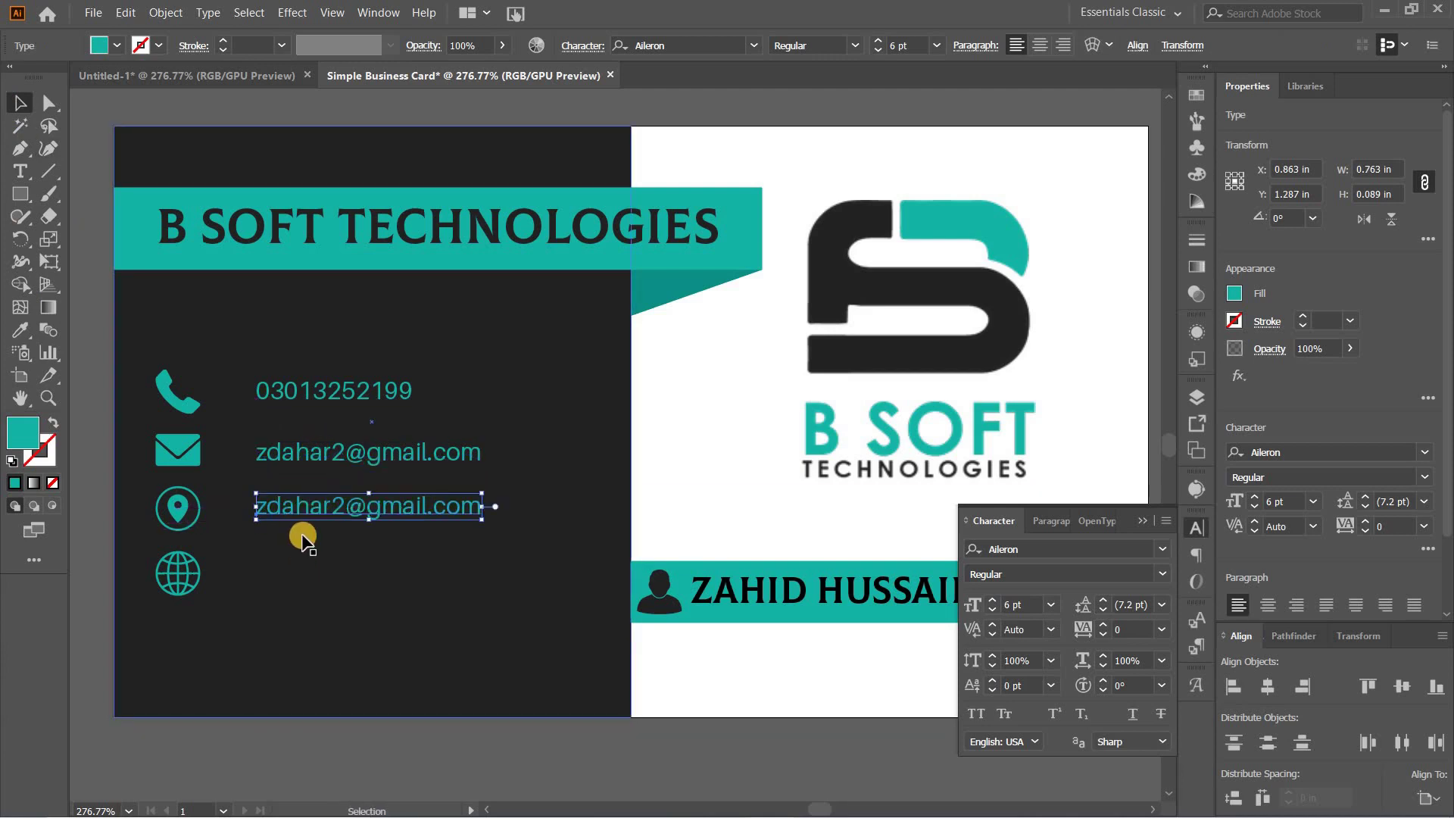
pyautogui.click(20, 171)
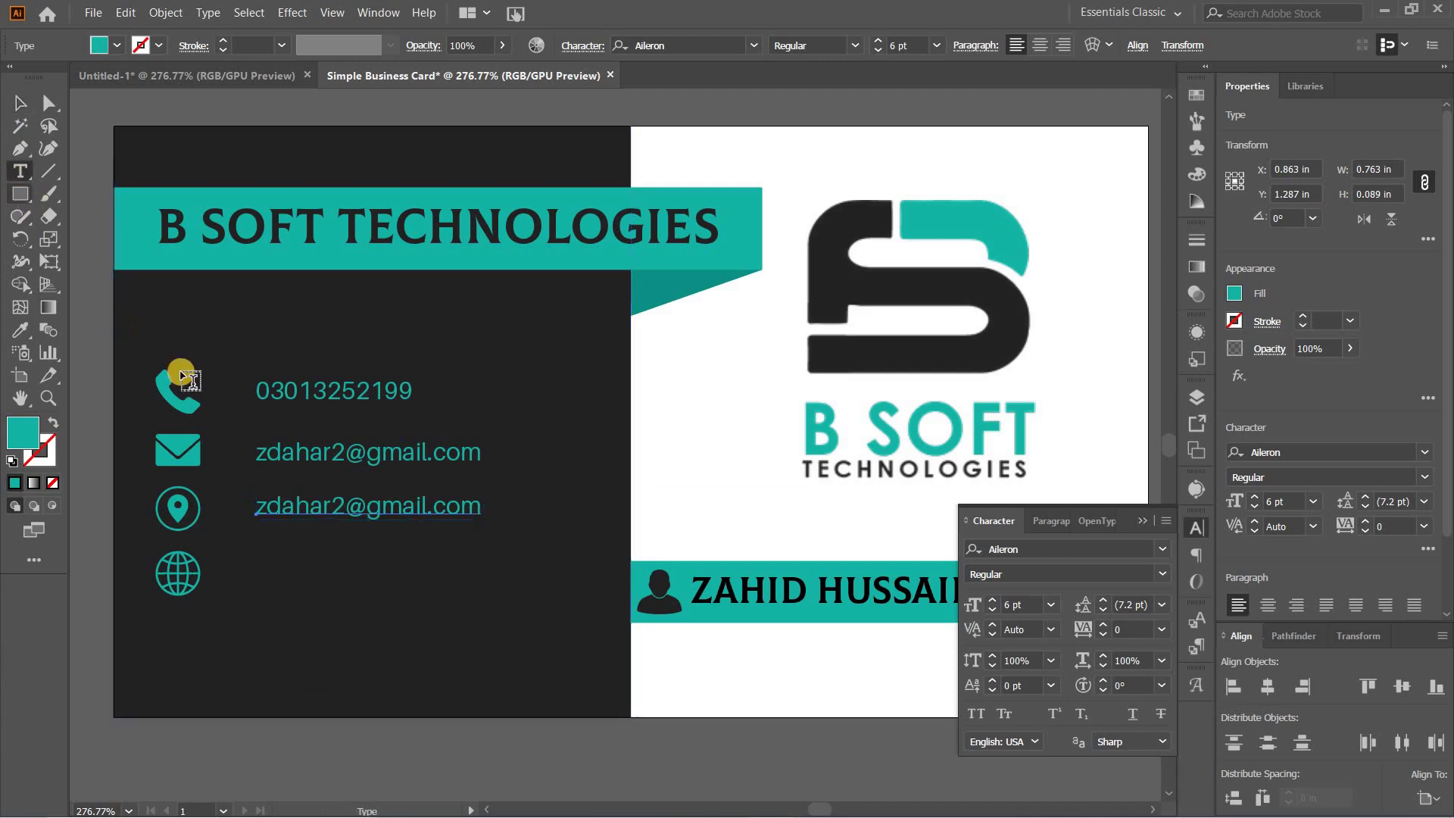
pyautogui.tripleClick(318, 509)
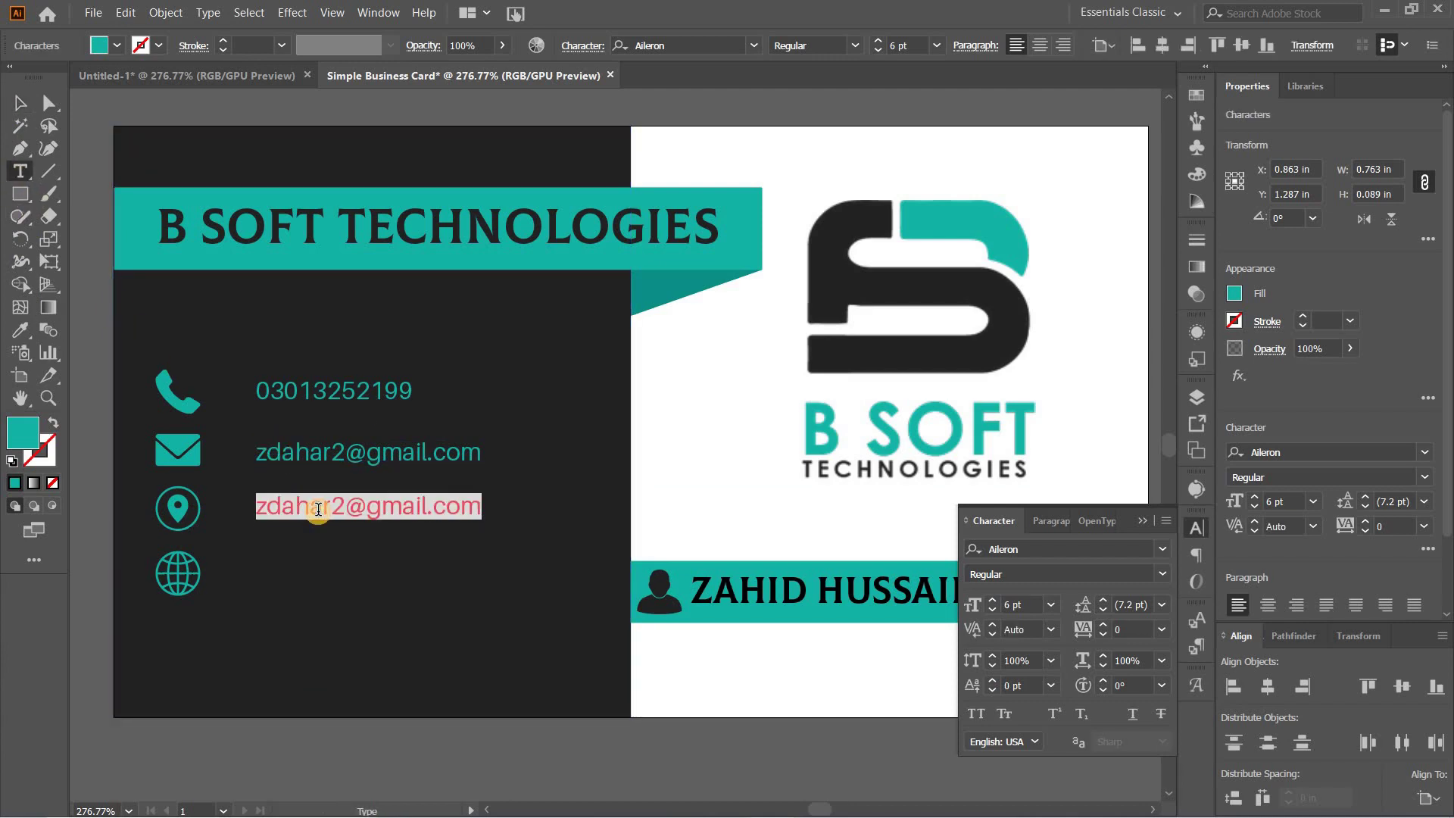
pyautogui.write('Shah Latif Town, Karachi')
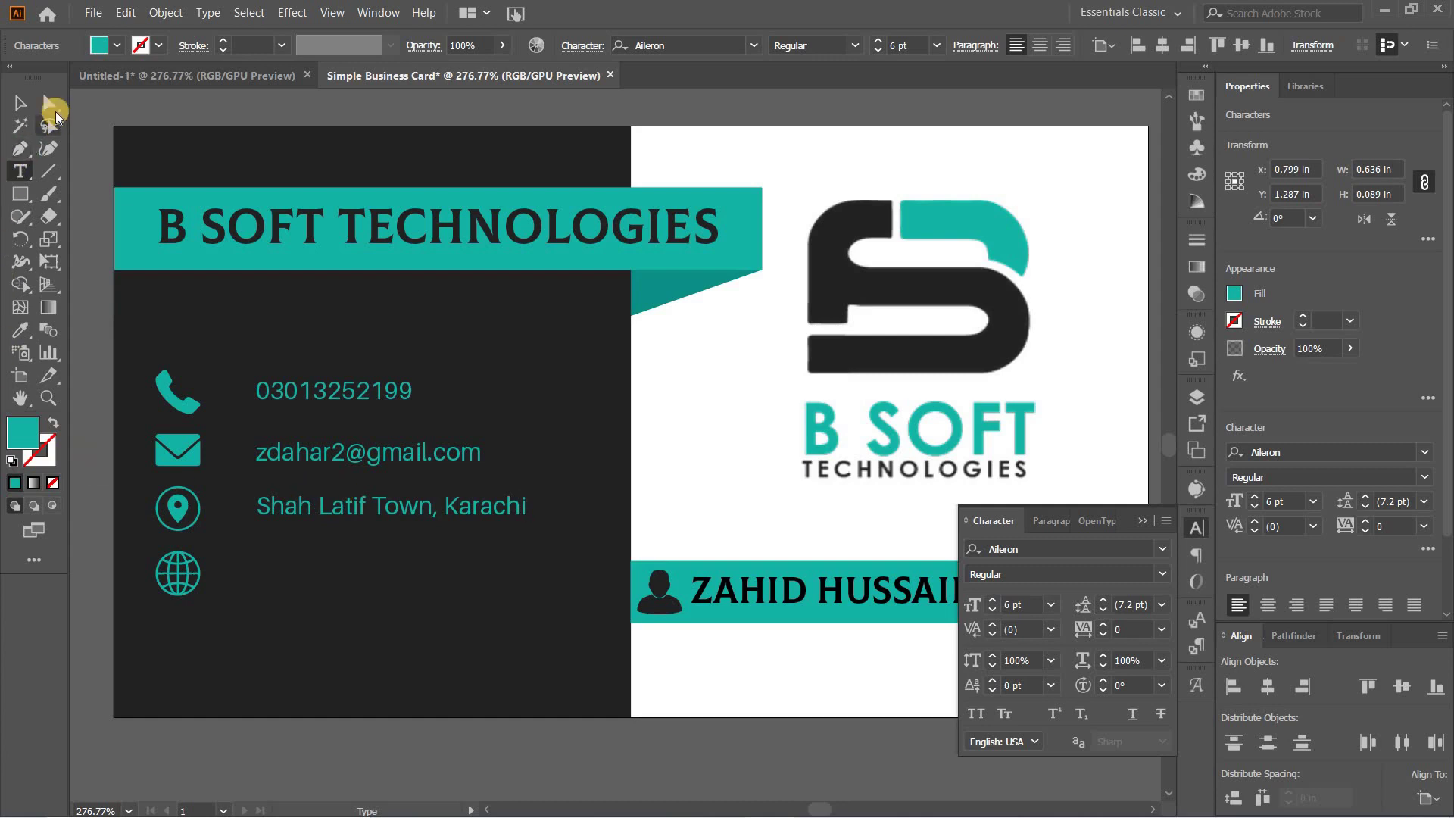
pyautogui.click(19, 103)
pyautogui.moveTo(270, 505); pyautogui.dragTo(321, 578)
pyautogui.click(20, 170)
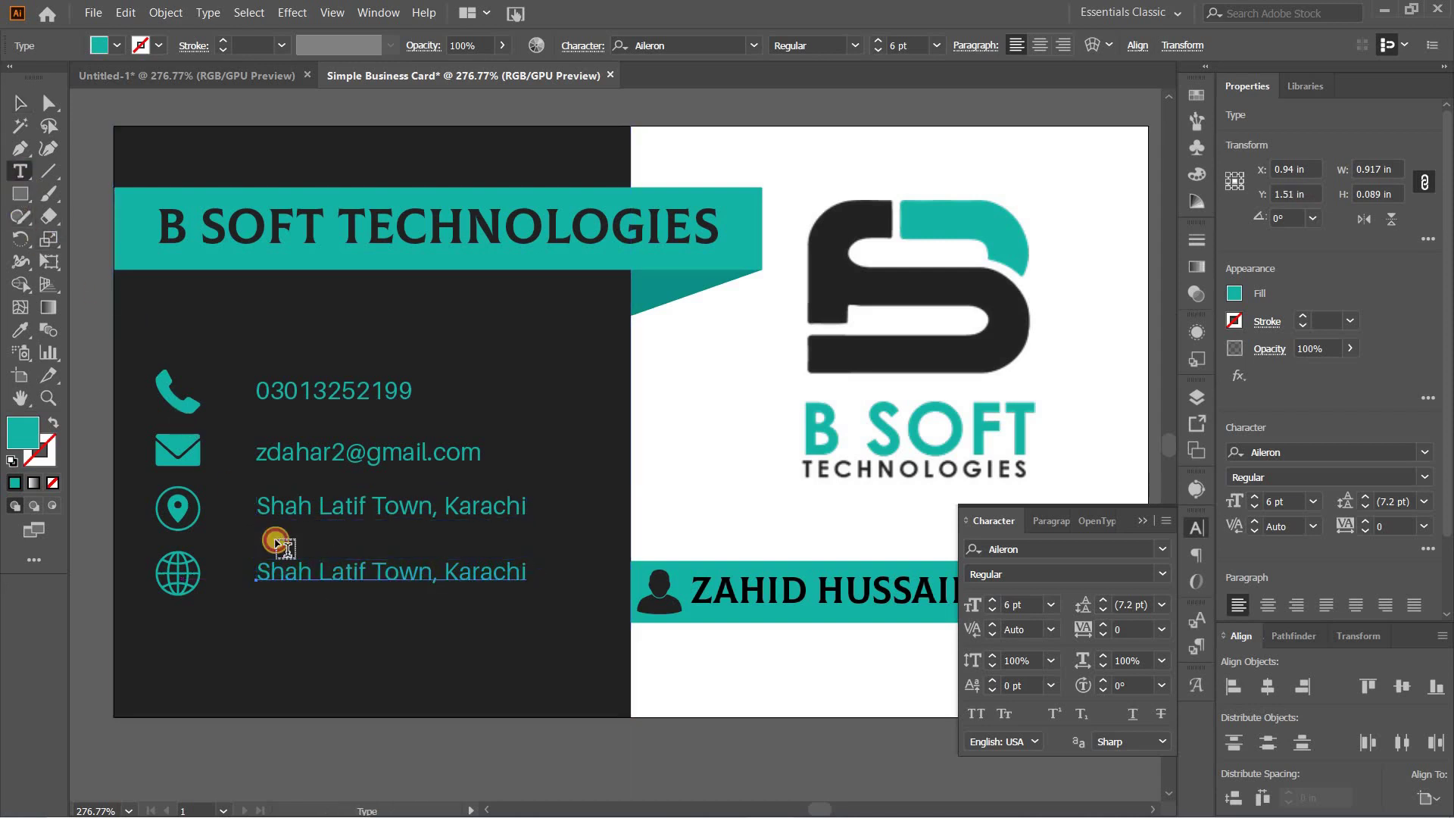
pyautogui.click(328, 573)
pyautogui.tripleClick(336, 571)
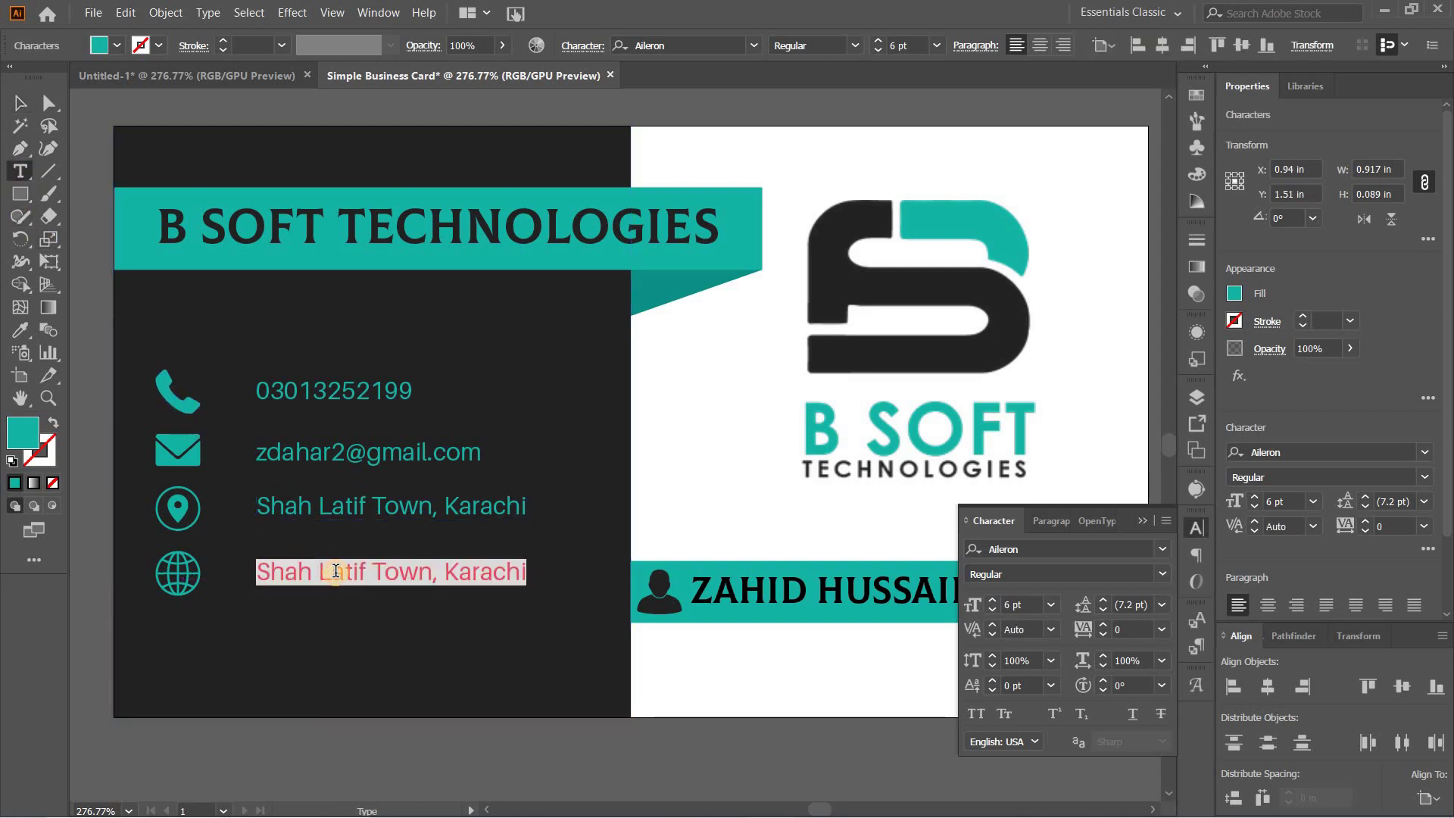
pyautogui.write('www.bso')
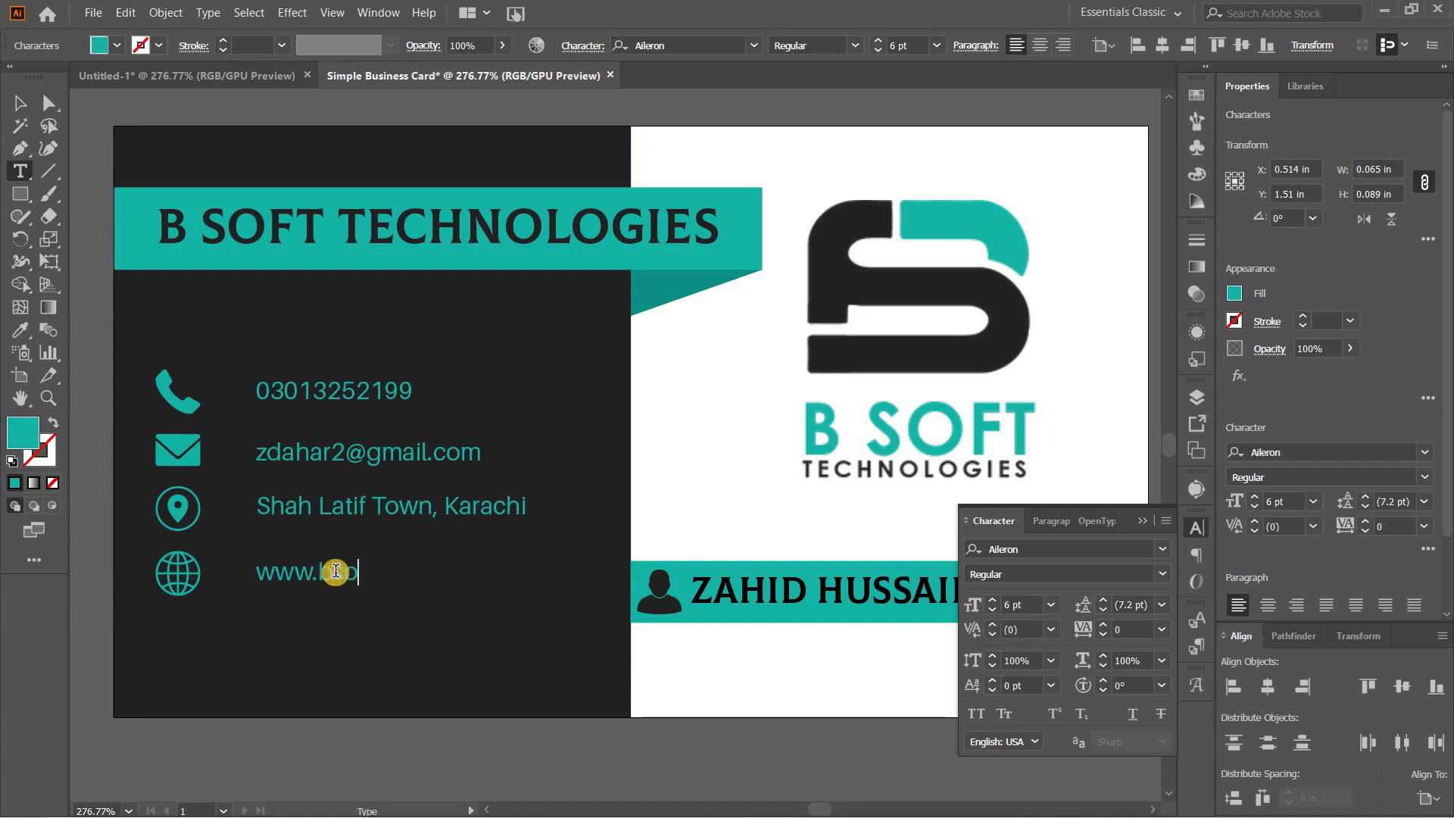
pyautogui.write('ft-technologies.com')
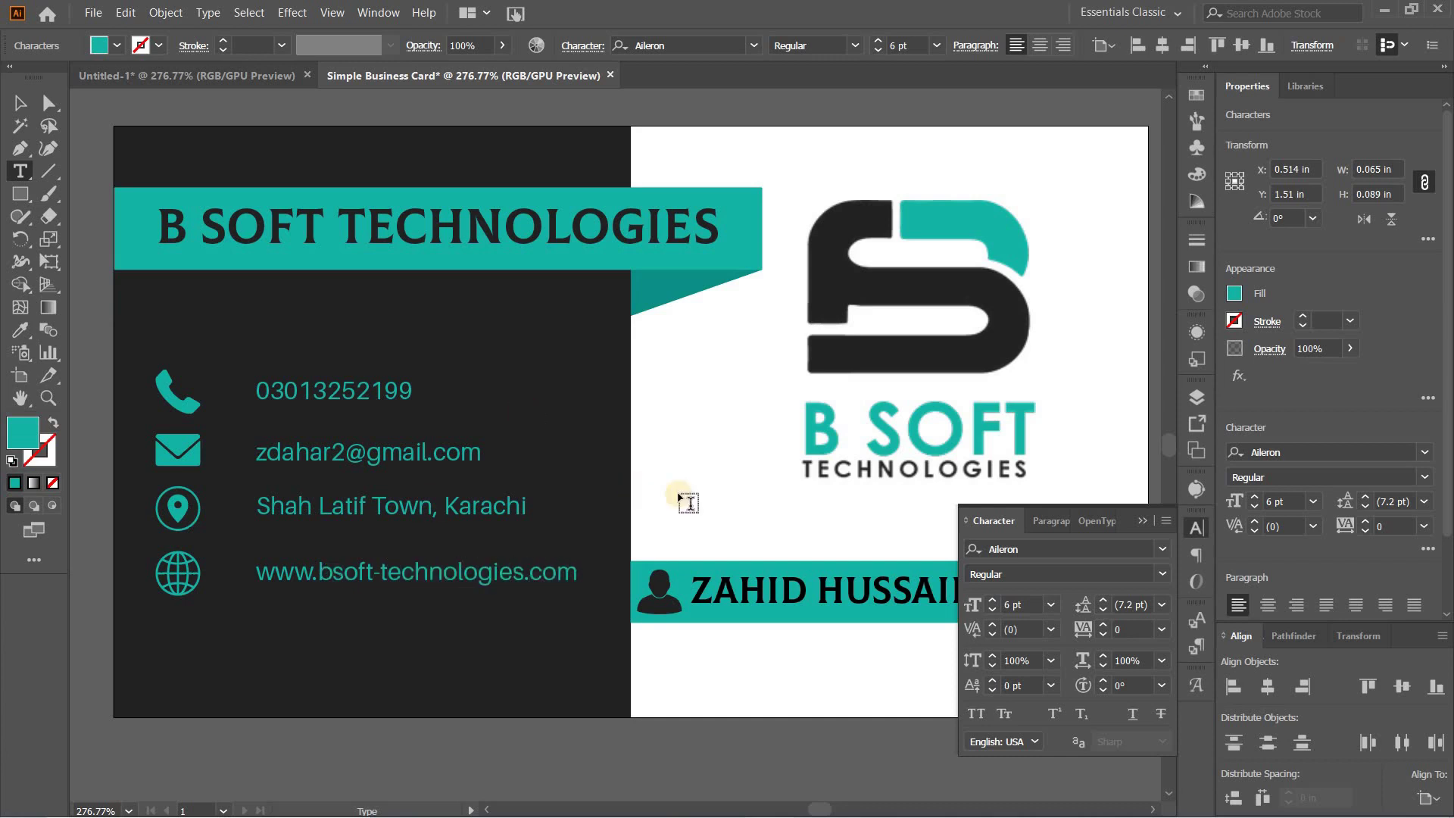
# Step: Nudge the phone, e-mail and address text lines slightly left
pyautogui.click(1146, 522)
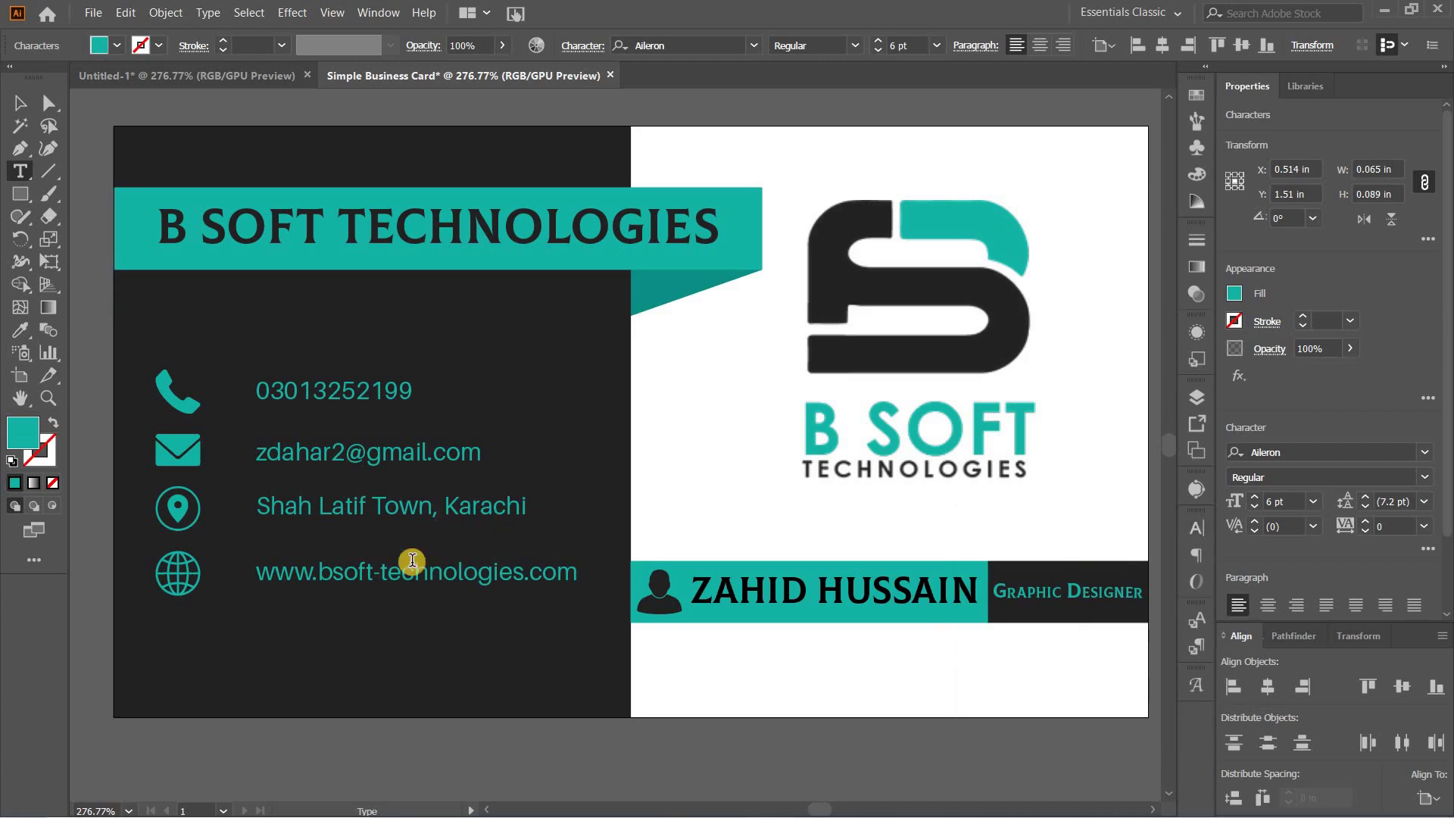
pyautogui.click(20, 103)
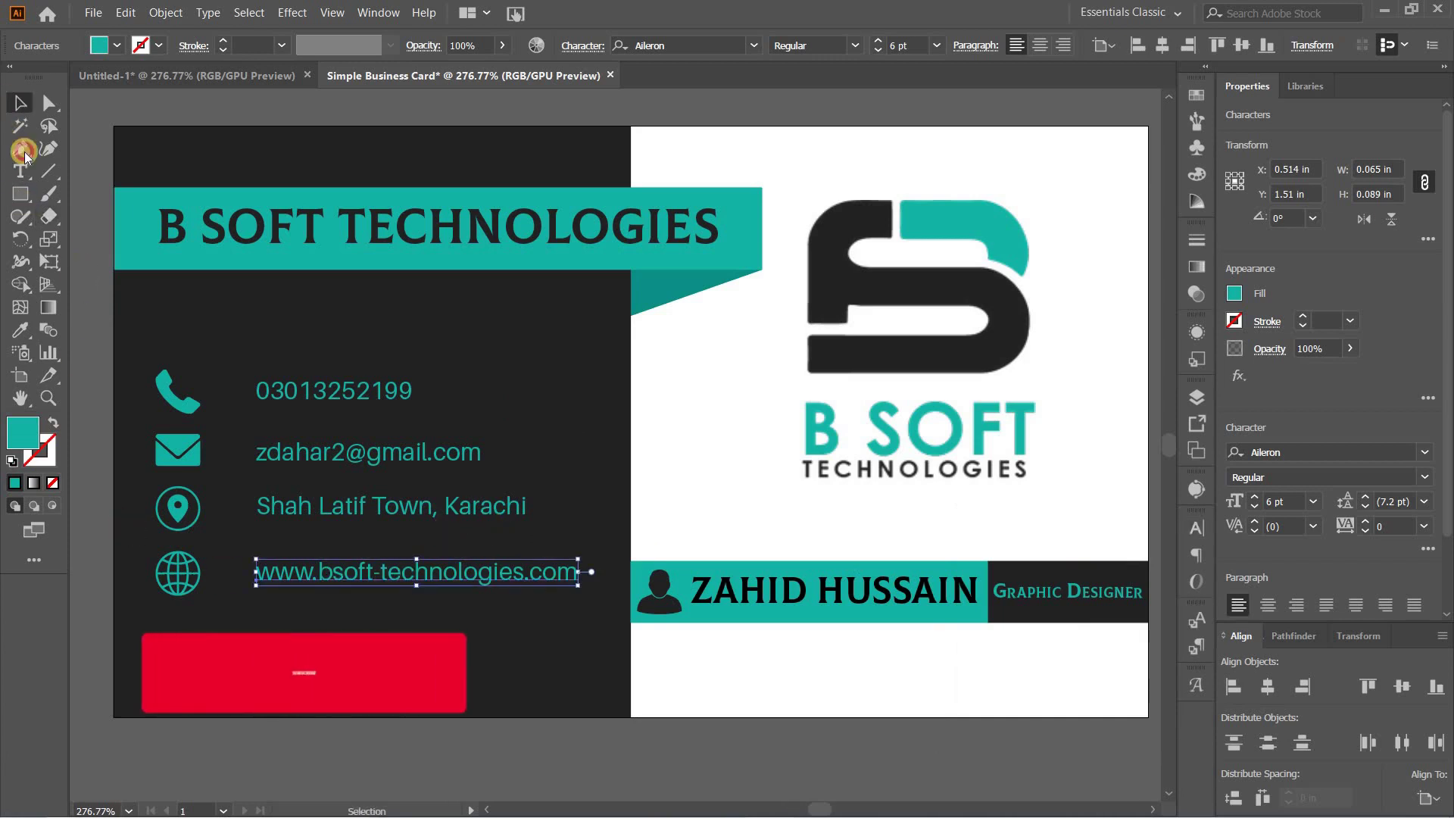
pyautogui.click(273, 617)
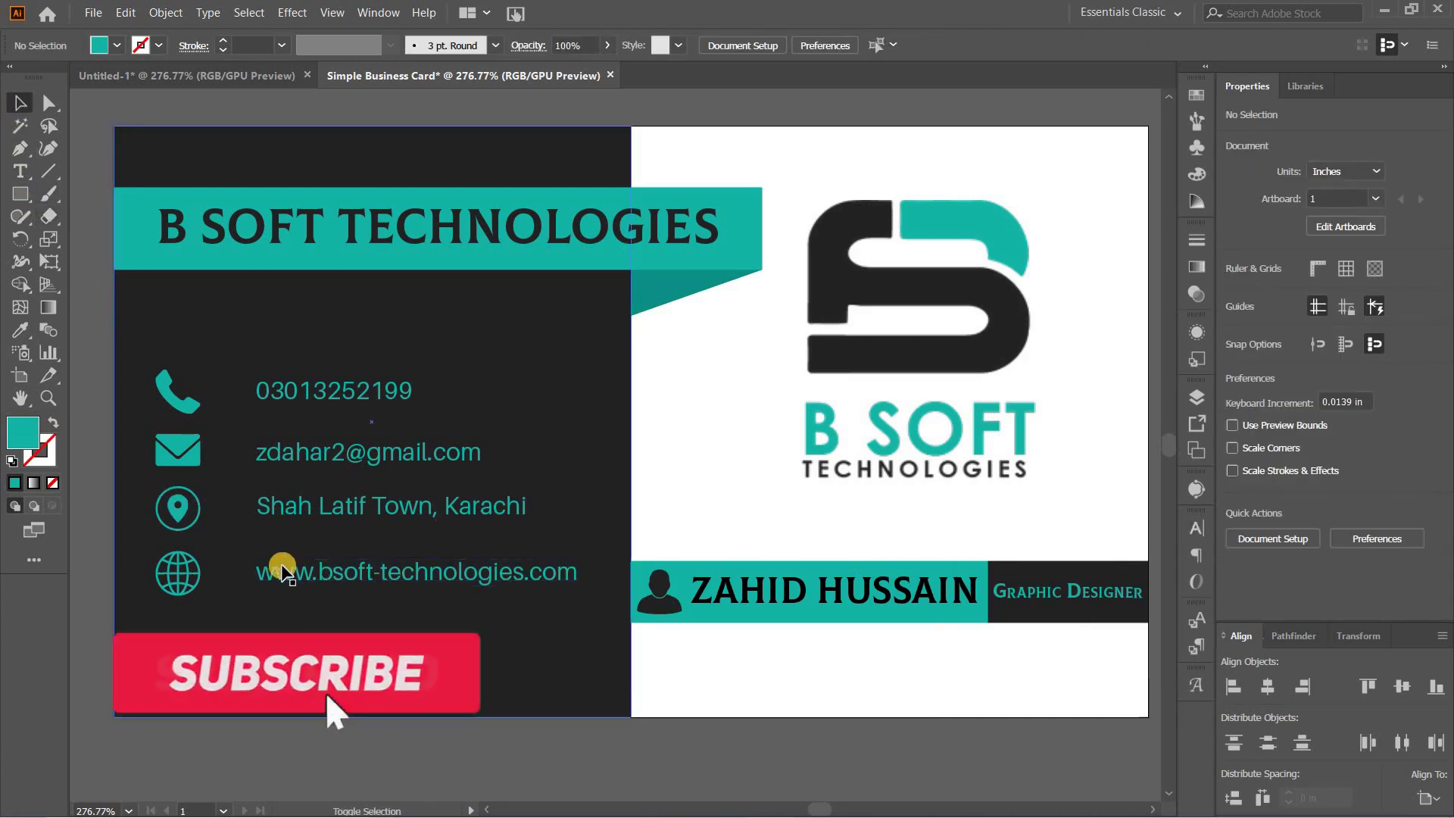
pyautogui.keyDown('shift'); pyautogui.click(282, 507); pyautogui.keyUp('shift')
pyautogui.keyDown('shift'); pyautogui.click(293, 455); pyautogui.keyUp('shift')
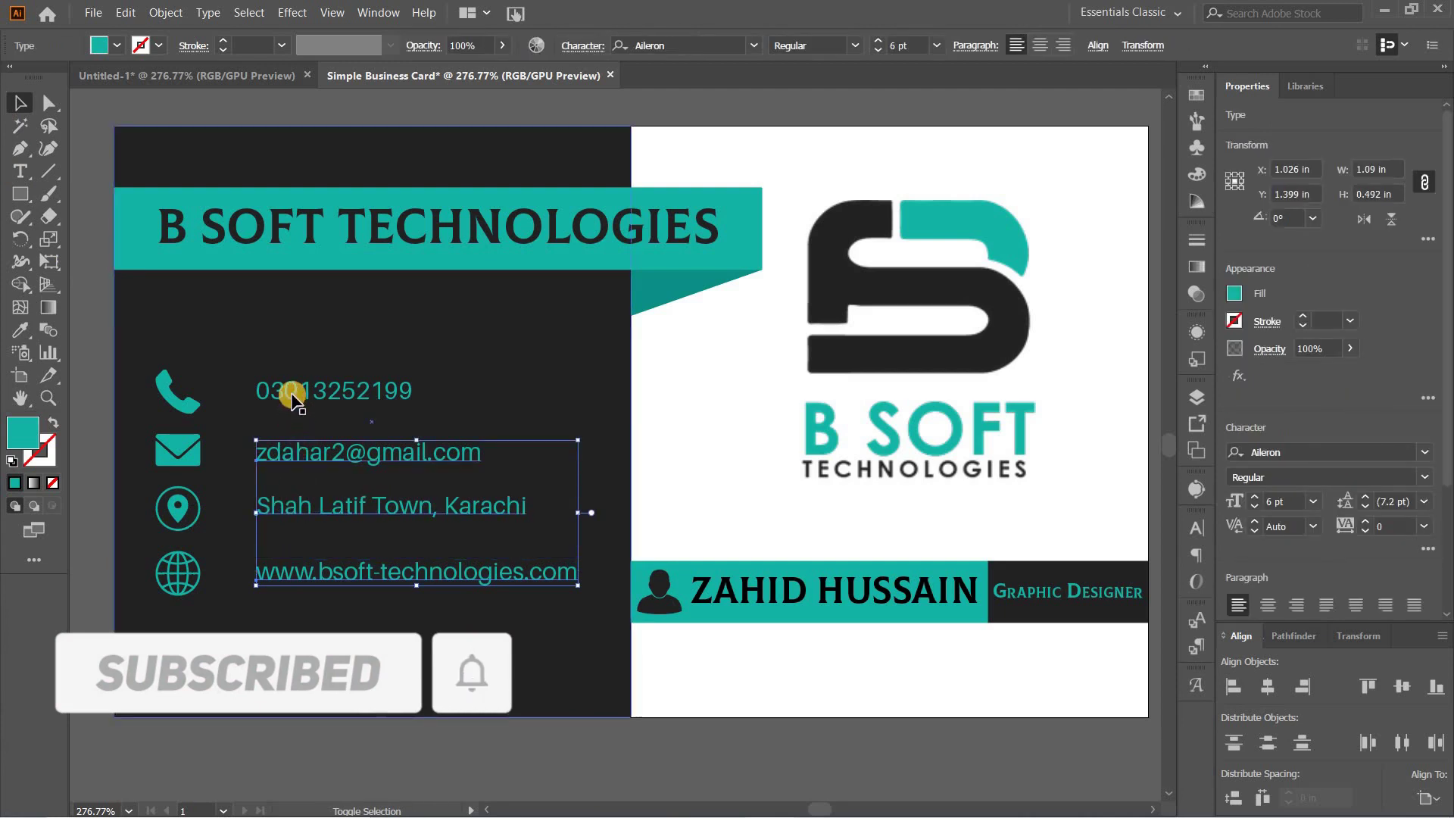
pyautogui.keyDown('shift'); pyautogui.click(293, 397); pyautogui.keyUp('shift')
pyautogui.press('Left')
pyautogui.press('Left')
pyautogui.press('Left')
pyautogui.press('Left')
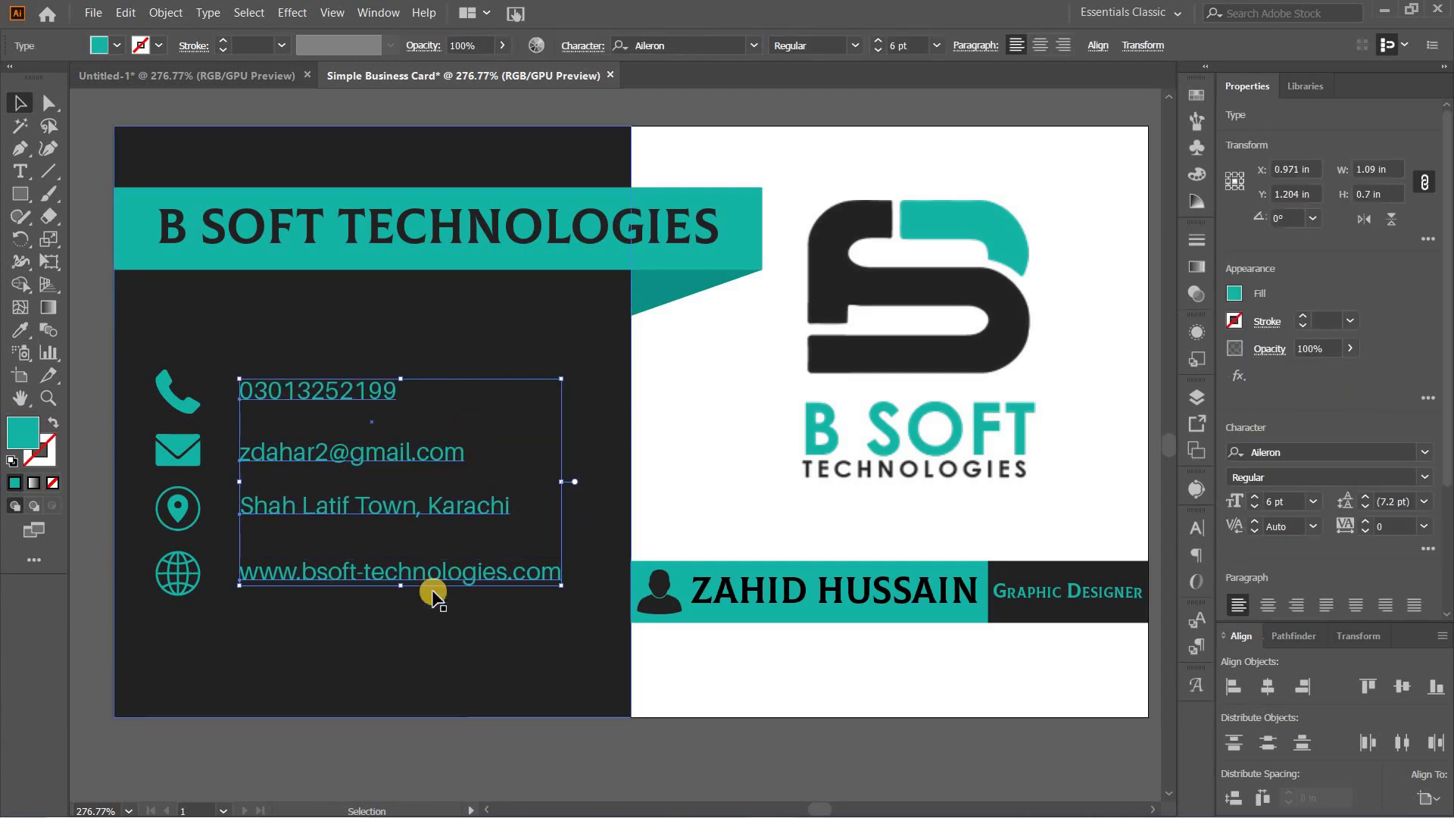
# Step: Vertically centre the phone and e-mail lines on their icons, aligning to the selection
pyautogui.click(409, 627)
pyautogui.click(255, 403)
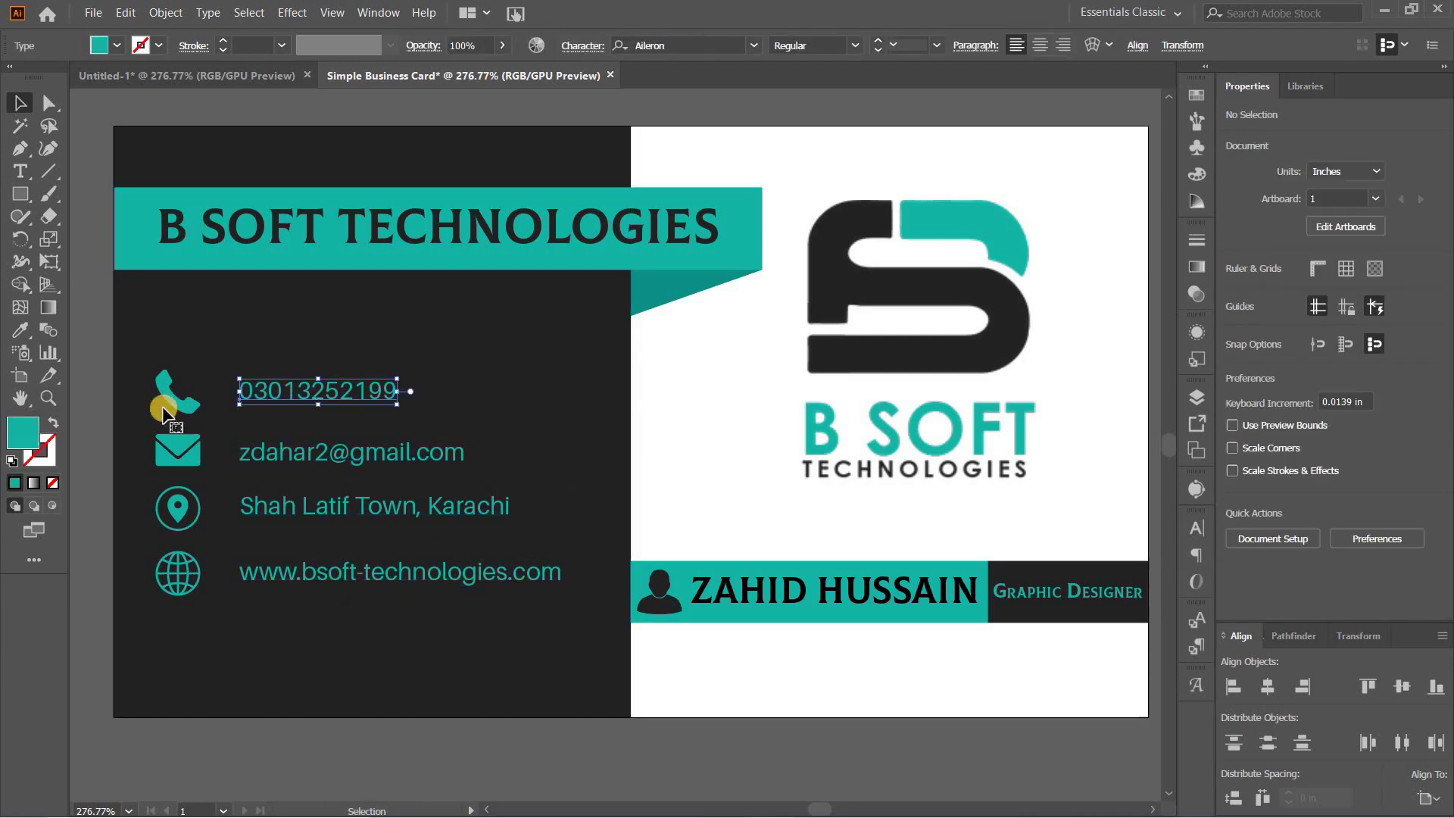
pyautogui.keyDown('shift'); pyautogui.click(173, 395); pyautogui.keyUp('shift')
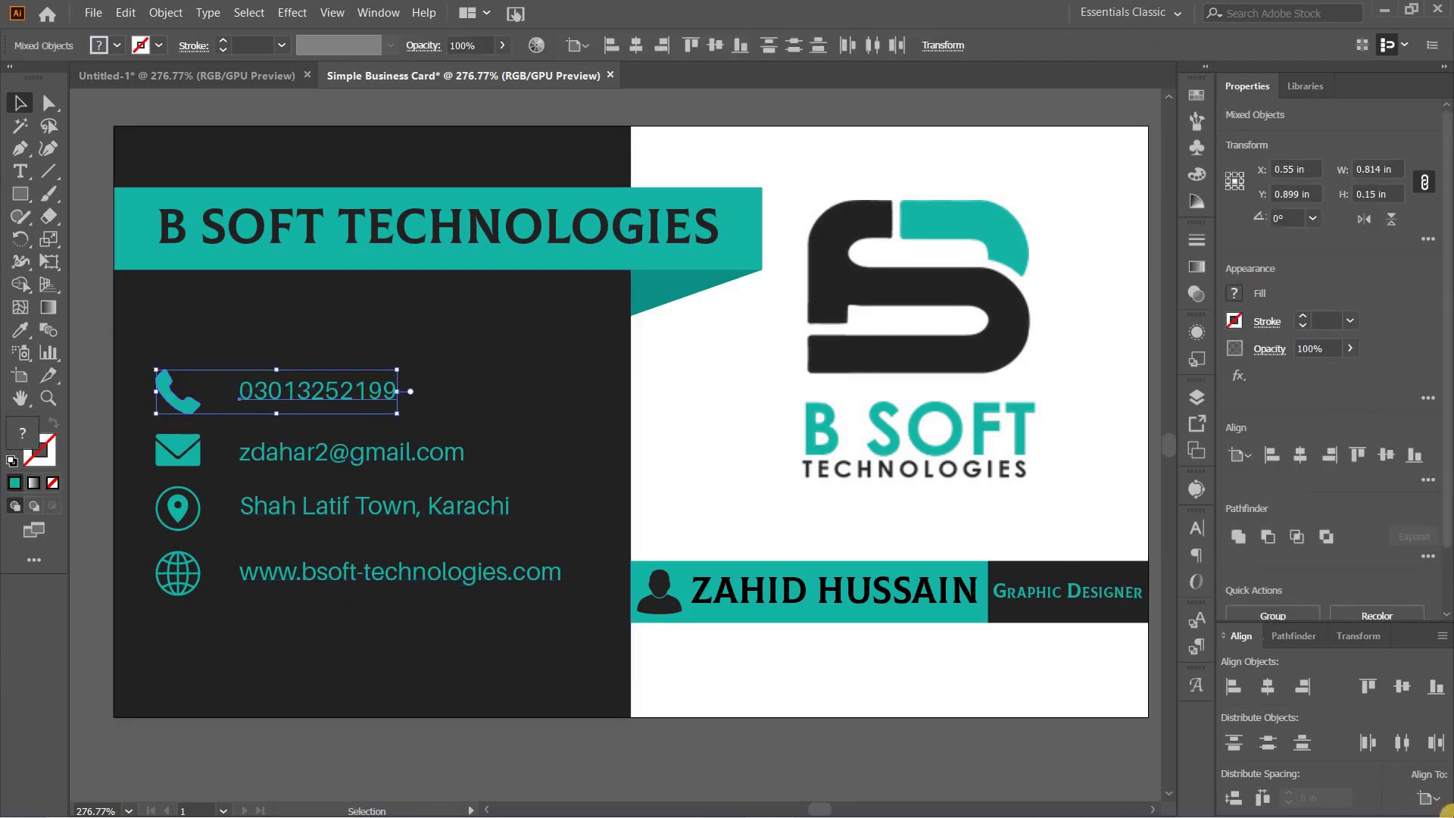
pyautogui.click(1429, 798)
pyautogui.click(1401, 737)
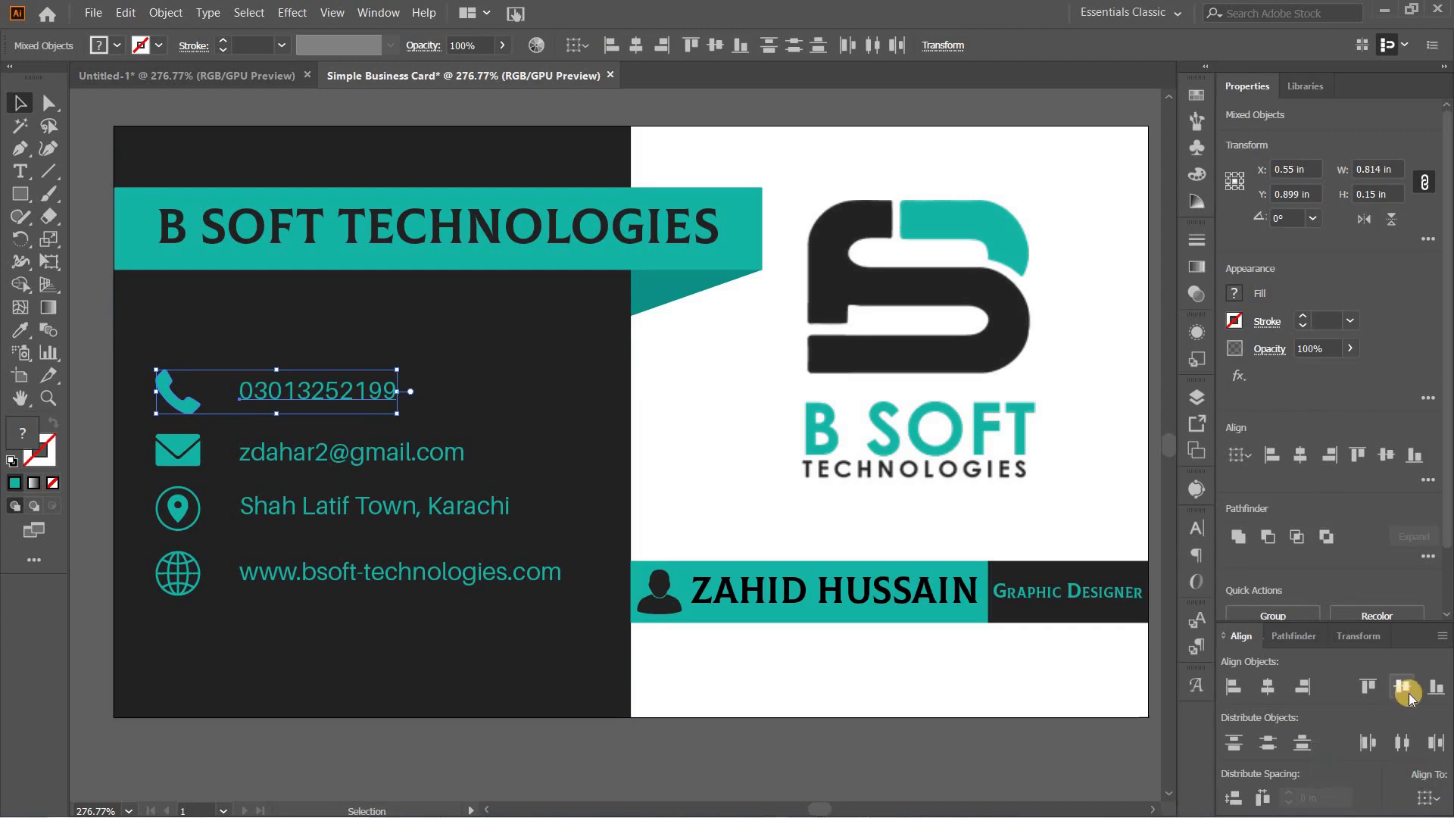
pyautogui.click(285, 475)
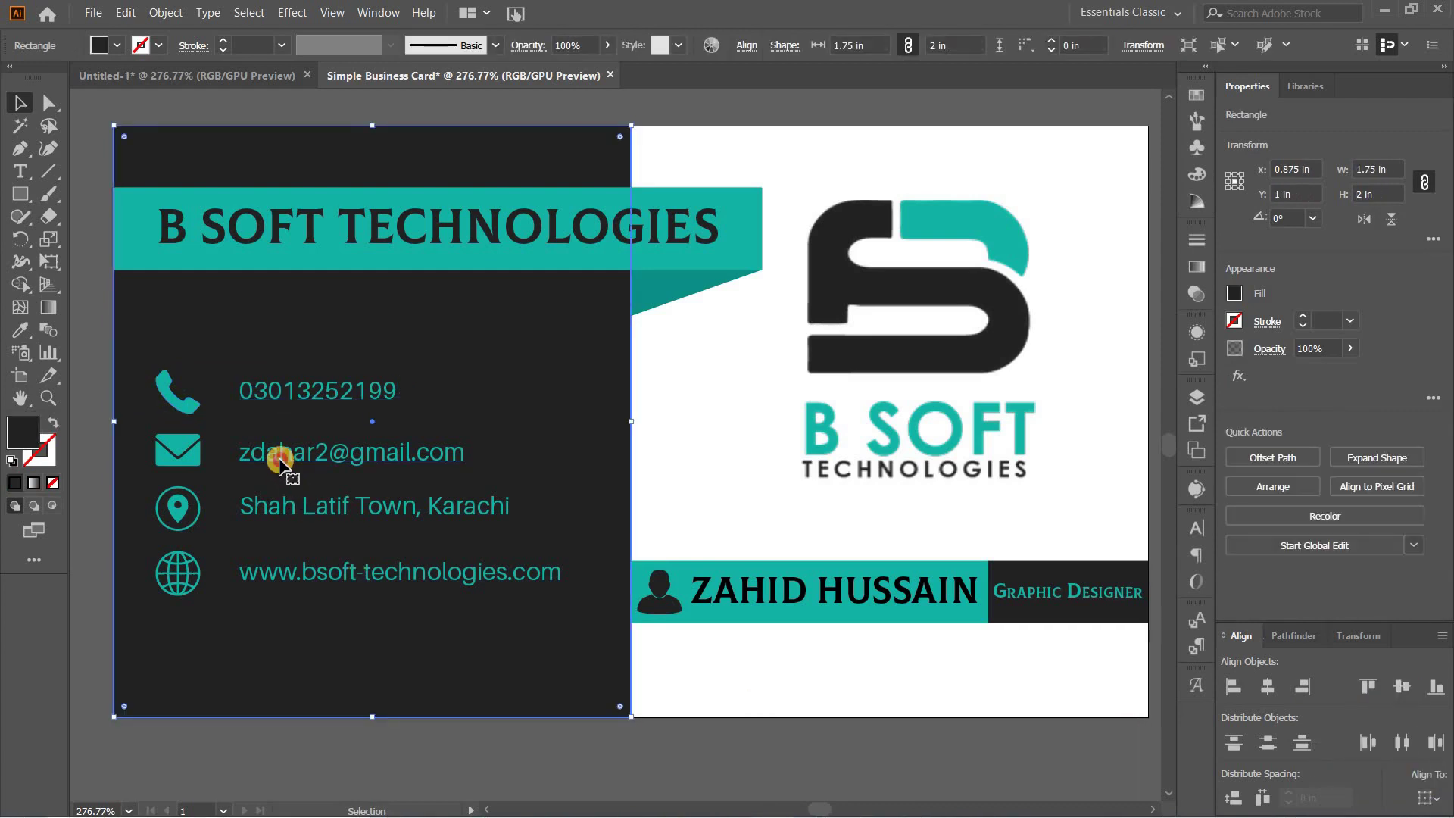
pyautogui.click(282, 456)
pyautogui.keyDown('shift'); pyautogui.click(181, 463); pyautogui.keyUp('shift')
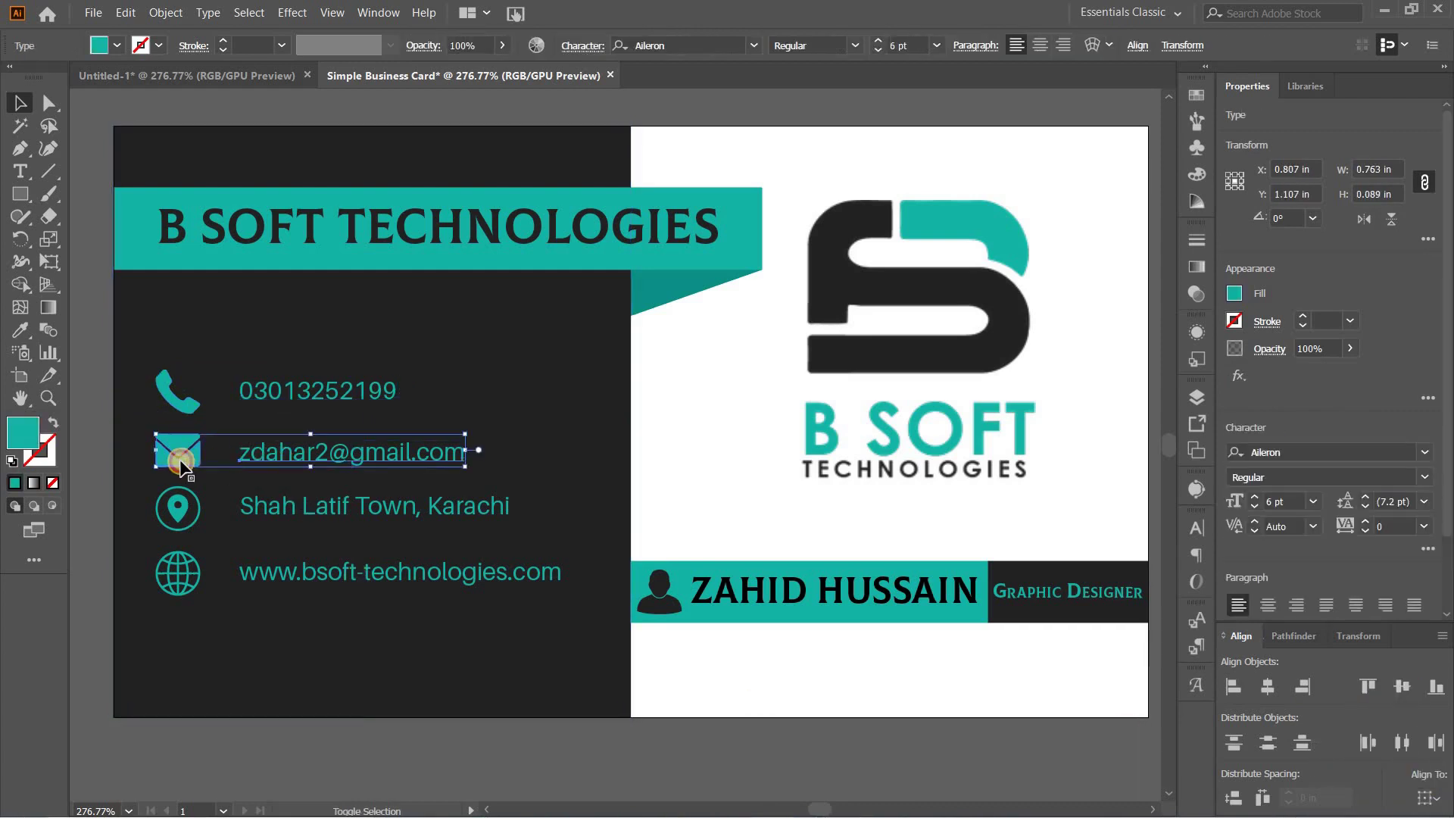
pyautogui.click(1427, 795)
pyautogui.click(1372, 733)
pyautogui.click(1402, 687)
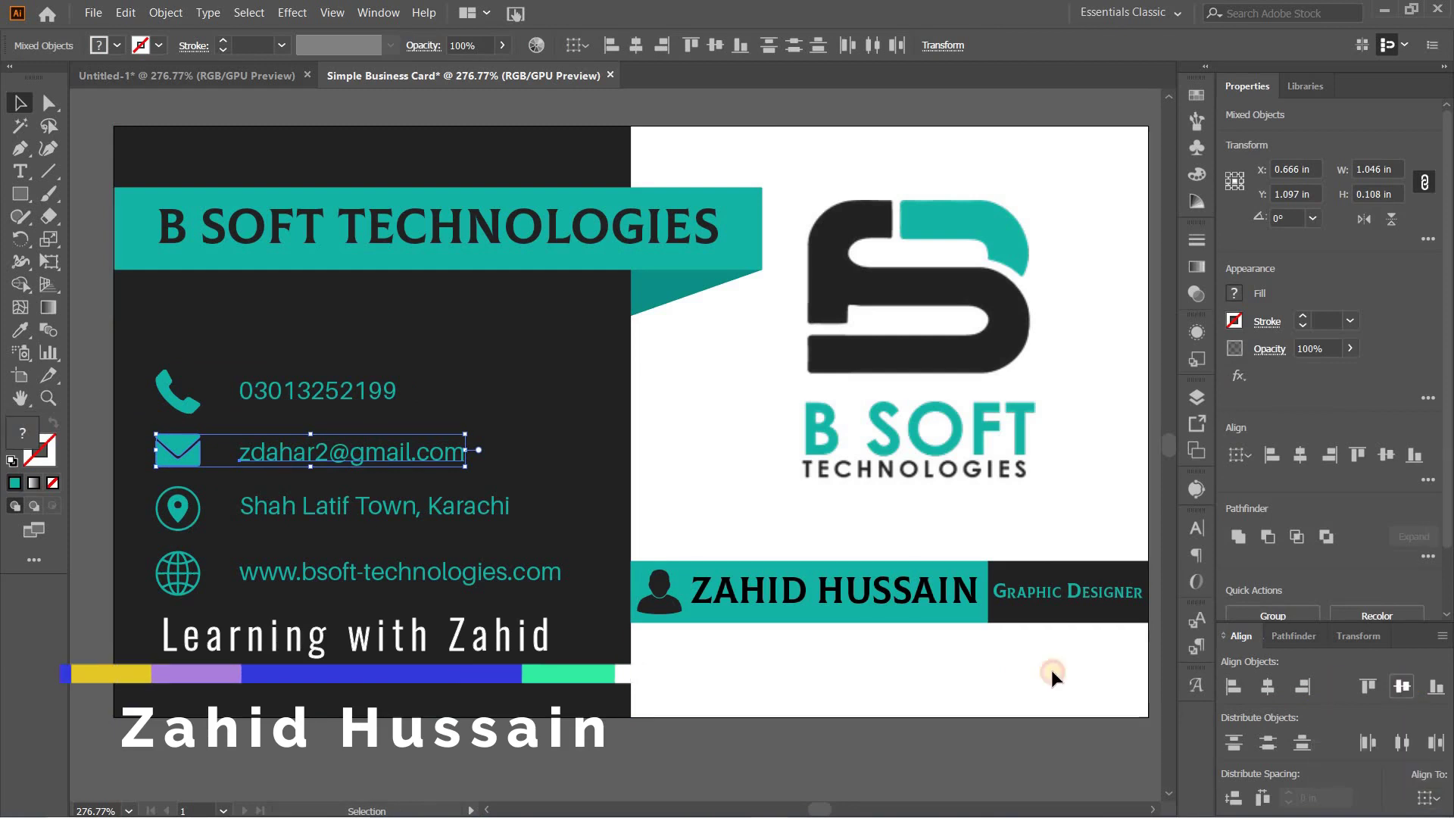
# Step: Vertically centre the address and website lines on the location and globe icons
pyautogui.click(250, 507)
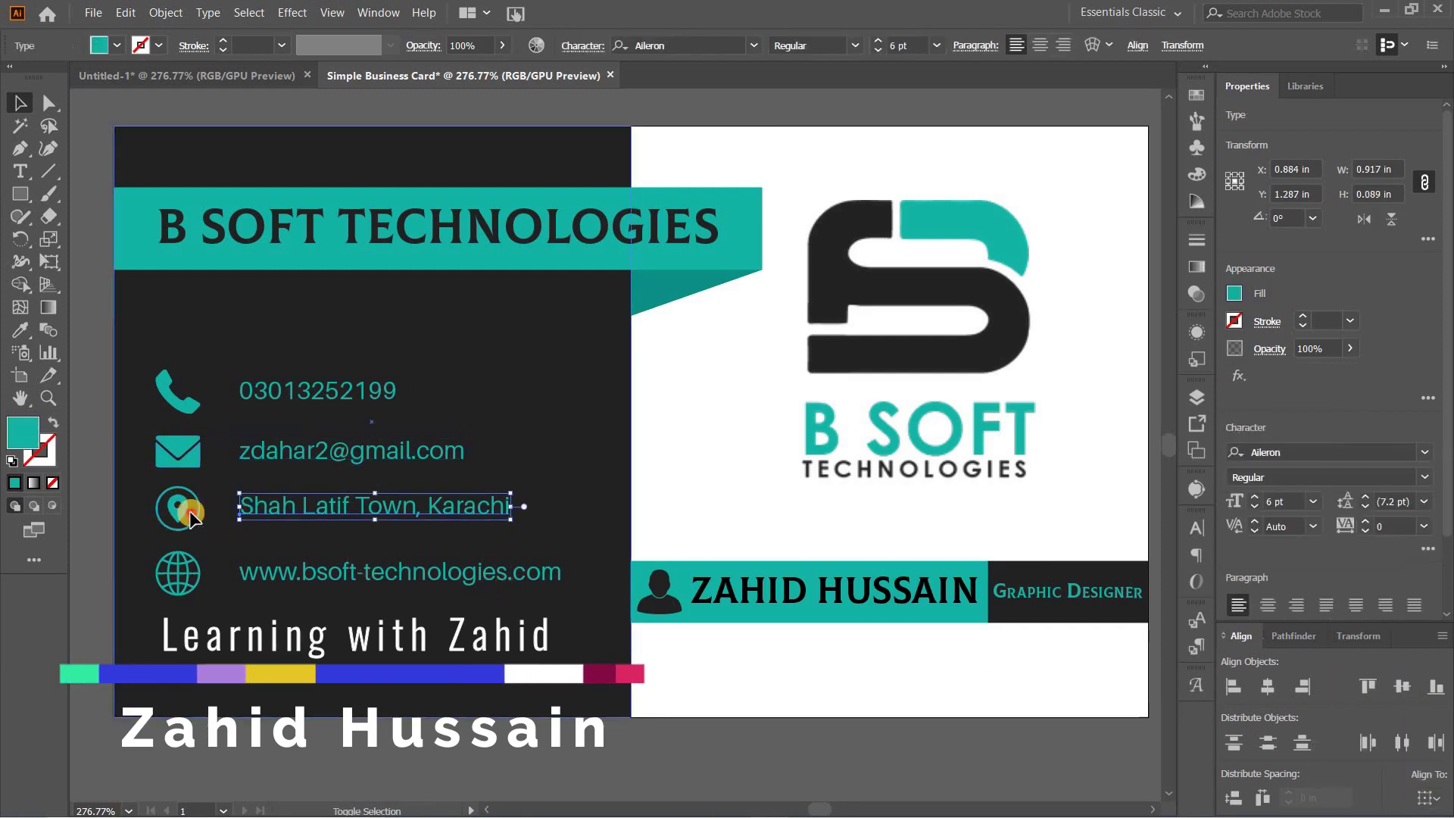
pyautogui.keyDown('shift'); pyautogui.click(206, 515); pyautogui.keyUp('shift')
pyautogui.keyDown('shift'); pyautogui.click(183, 508); pyautogui.keyUp('shift')
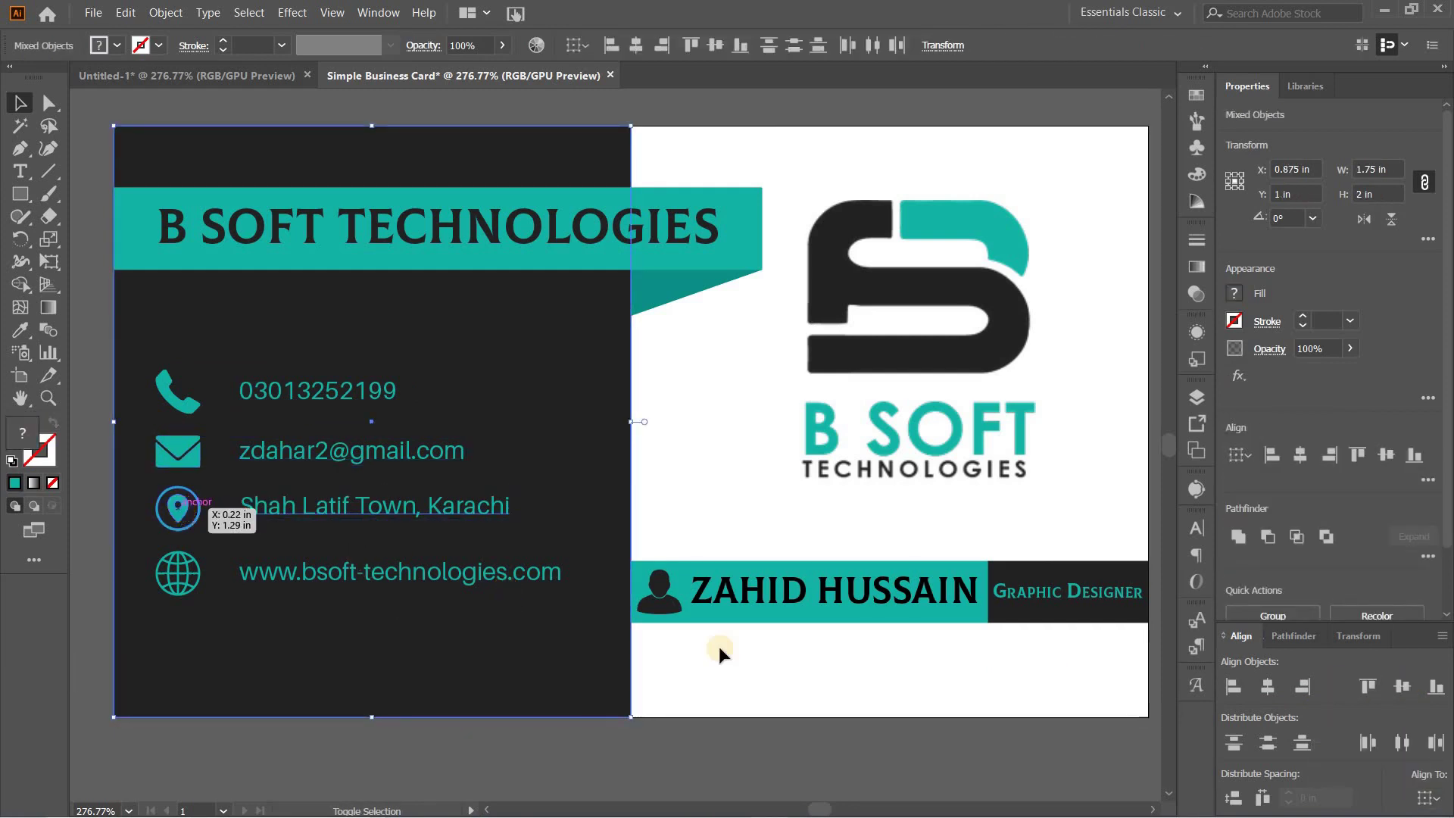
pyautogui.click(1404, 687)
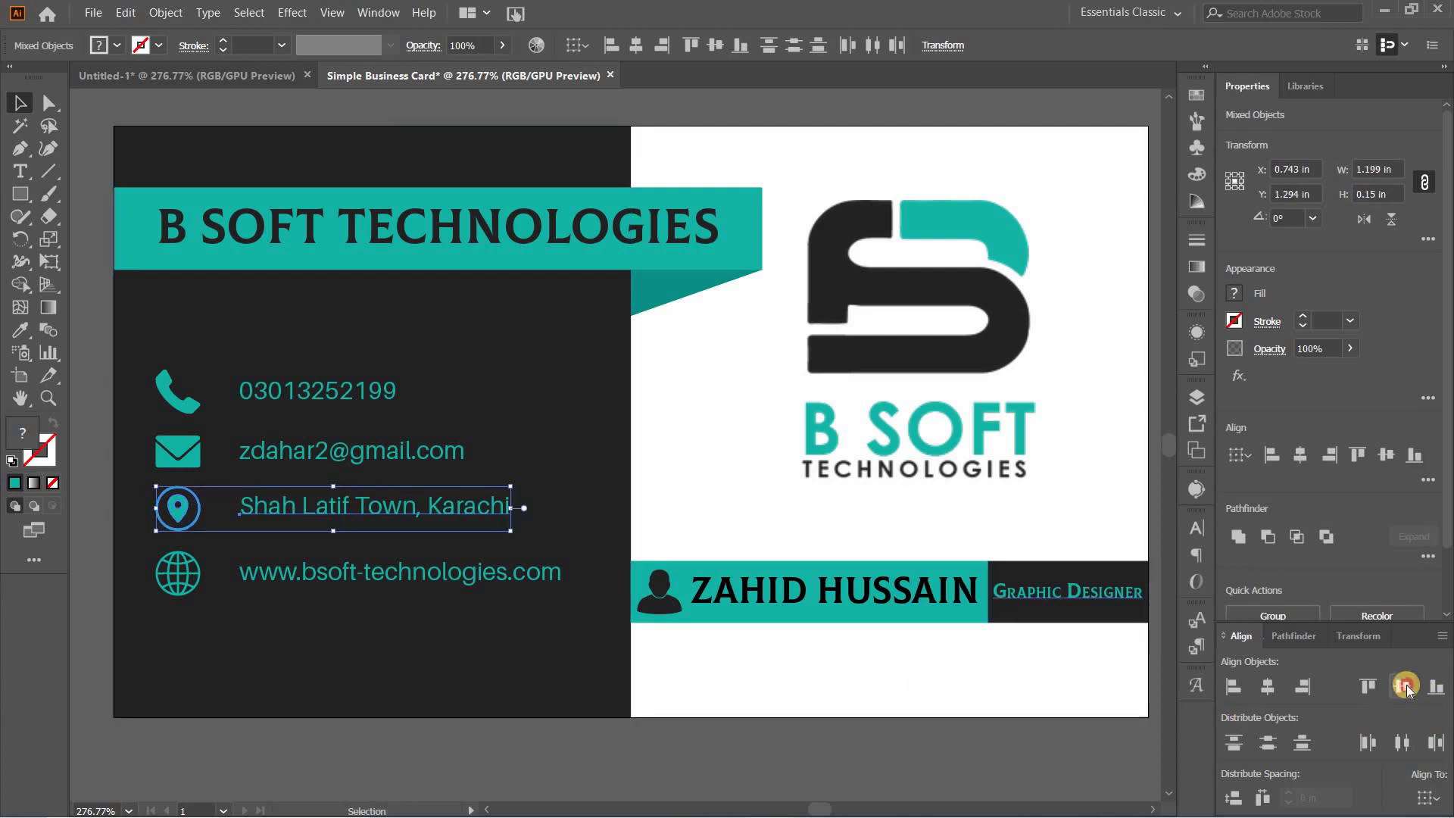
pyautogui.click(1405, 686)
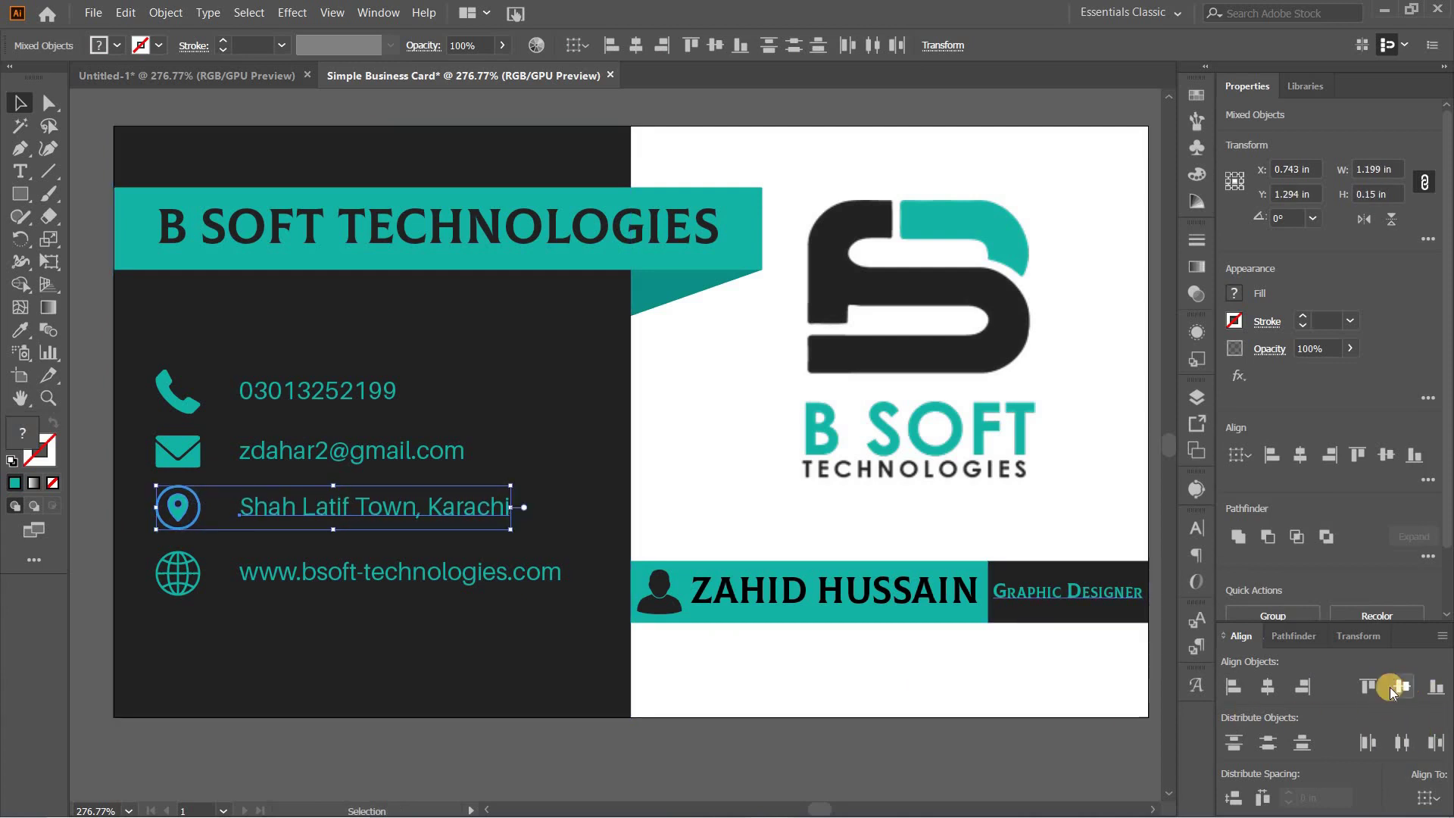
pyautogui.click(190, 584)
pyautogui.keyDown('shift'); pyautogui.click(261, 575); pyautogui.keyUp('shift')
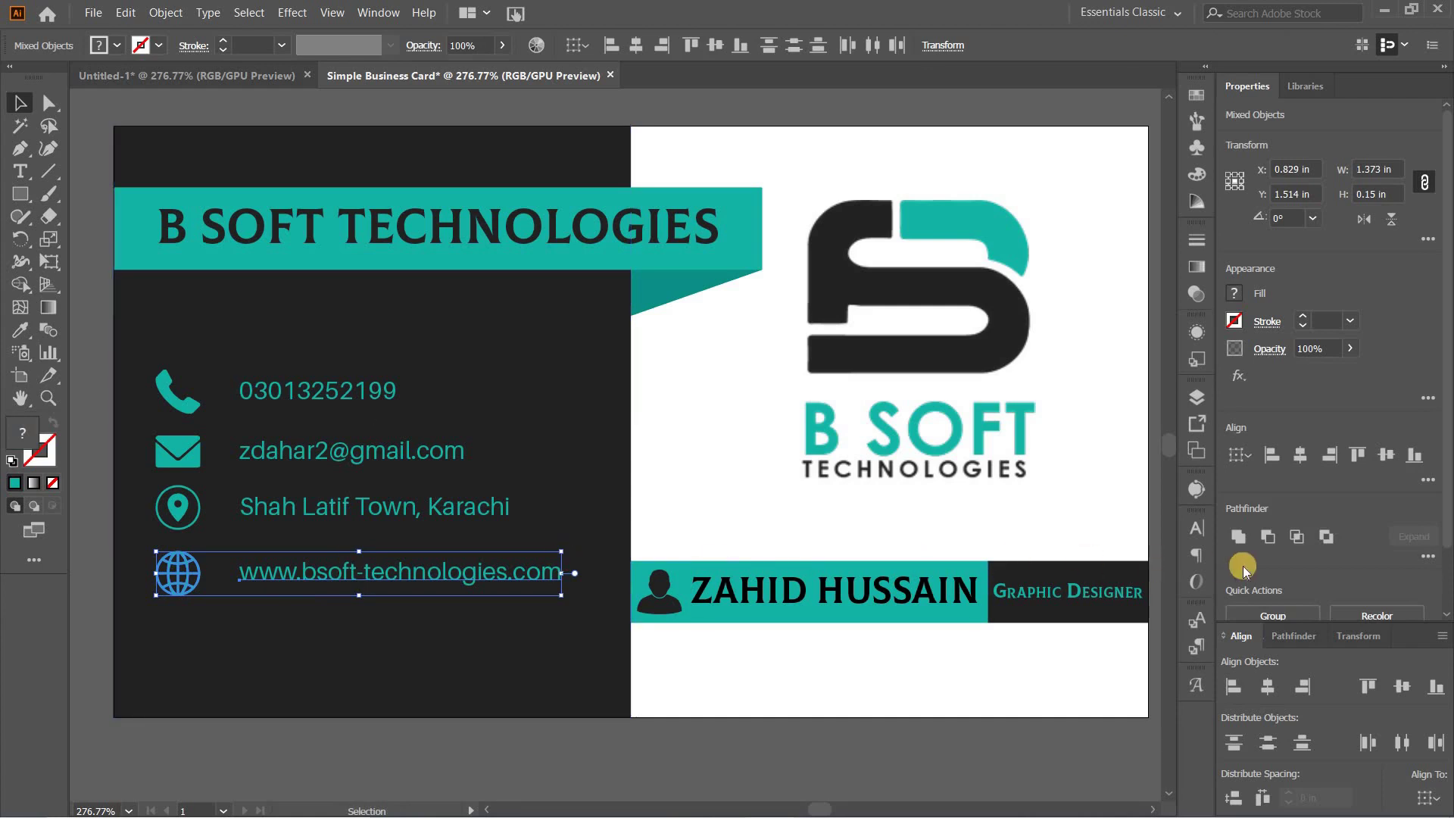
pyautogui.click(1403, 688)
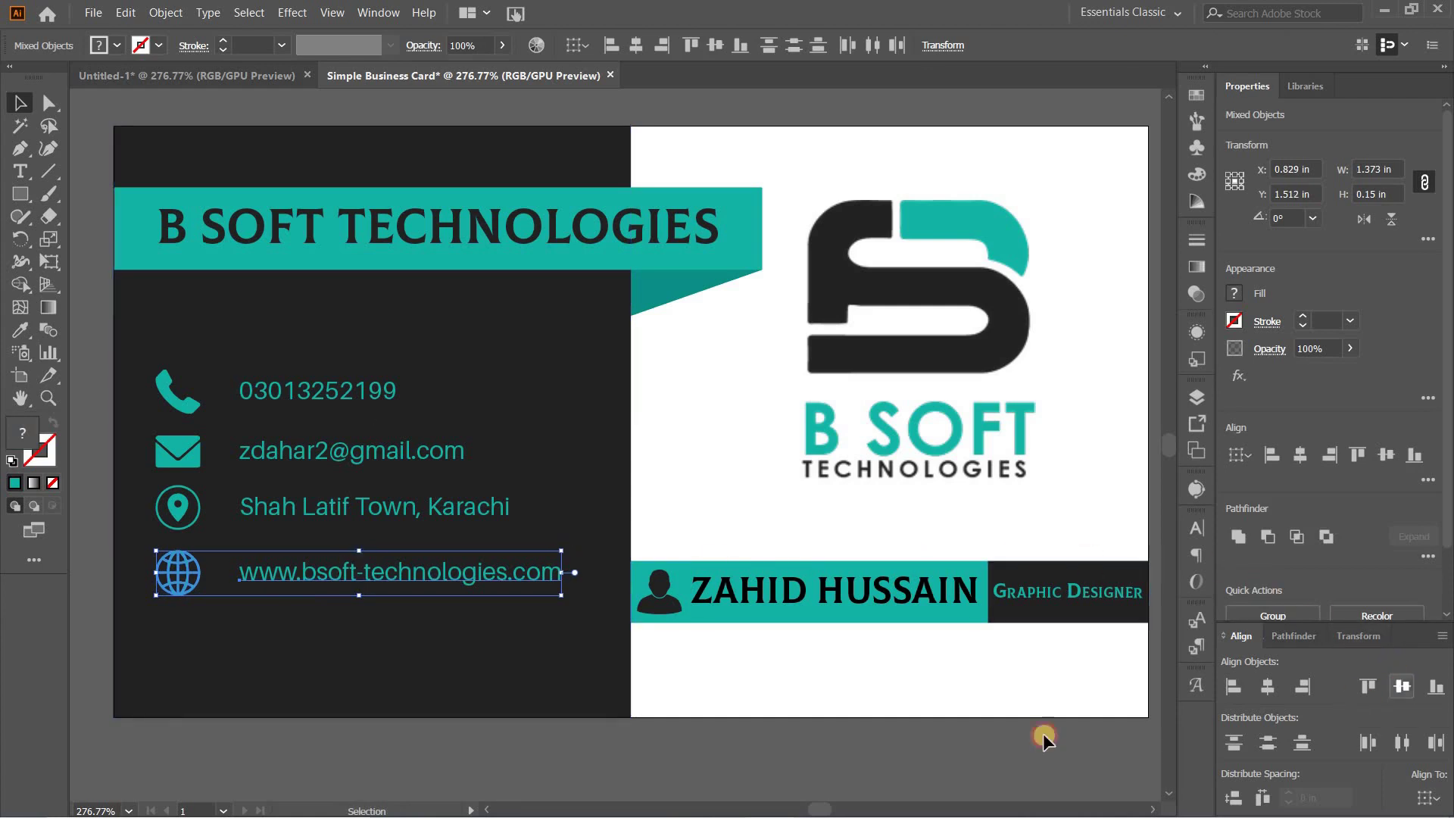
pyautogui.click(247, 738)
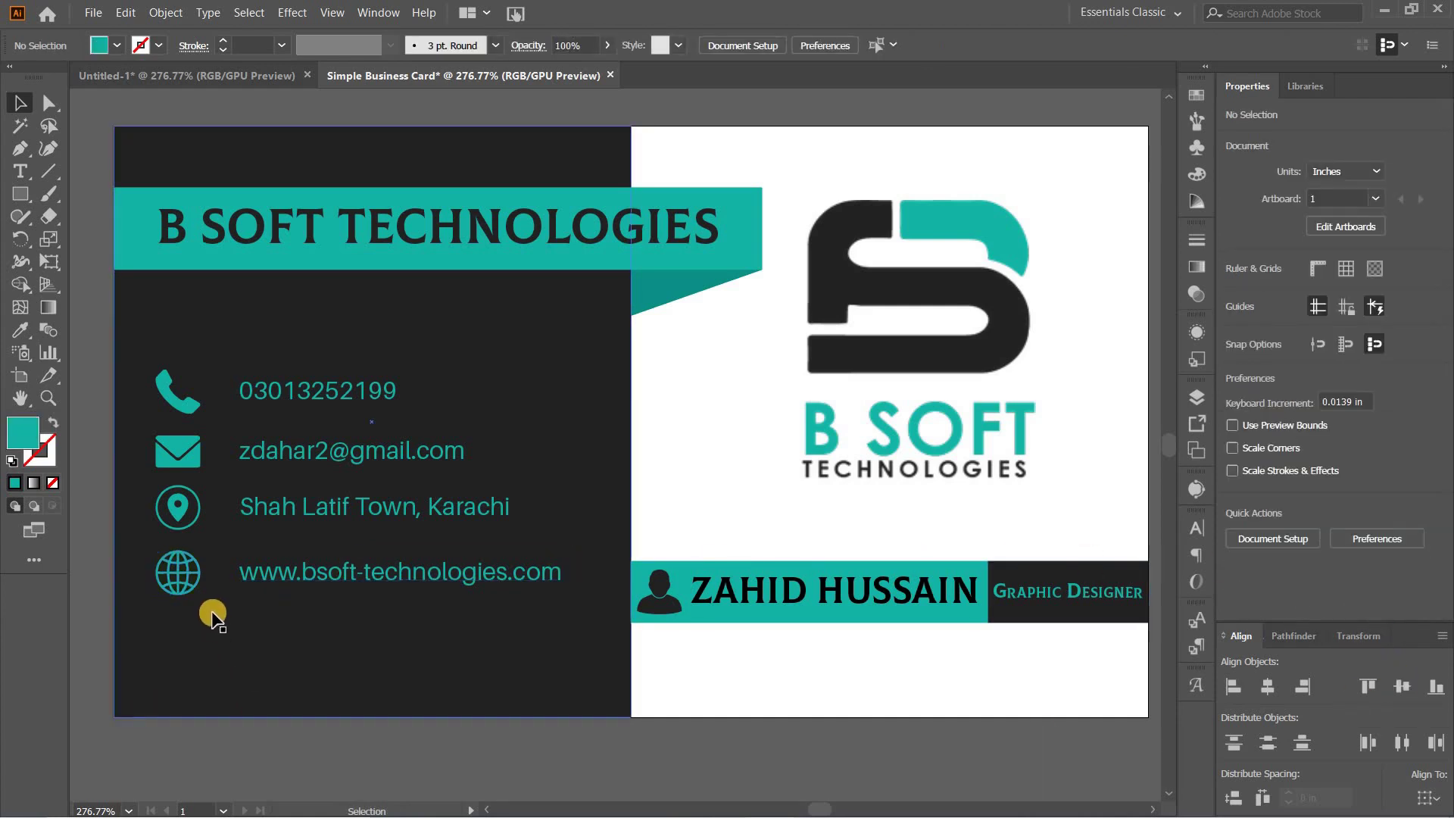
# Step: Distribute the four teal icons with even vertical spacing down the panel
pyautogui.keyDown('shift'); pyautogui.click(188, 572); pyautogui.keyUp('shift')
pyautogui.keyDown('shift'); pyautogui.click(177, 503); pyautogui.keyUp('shift')
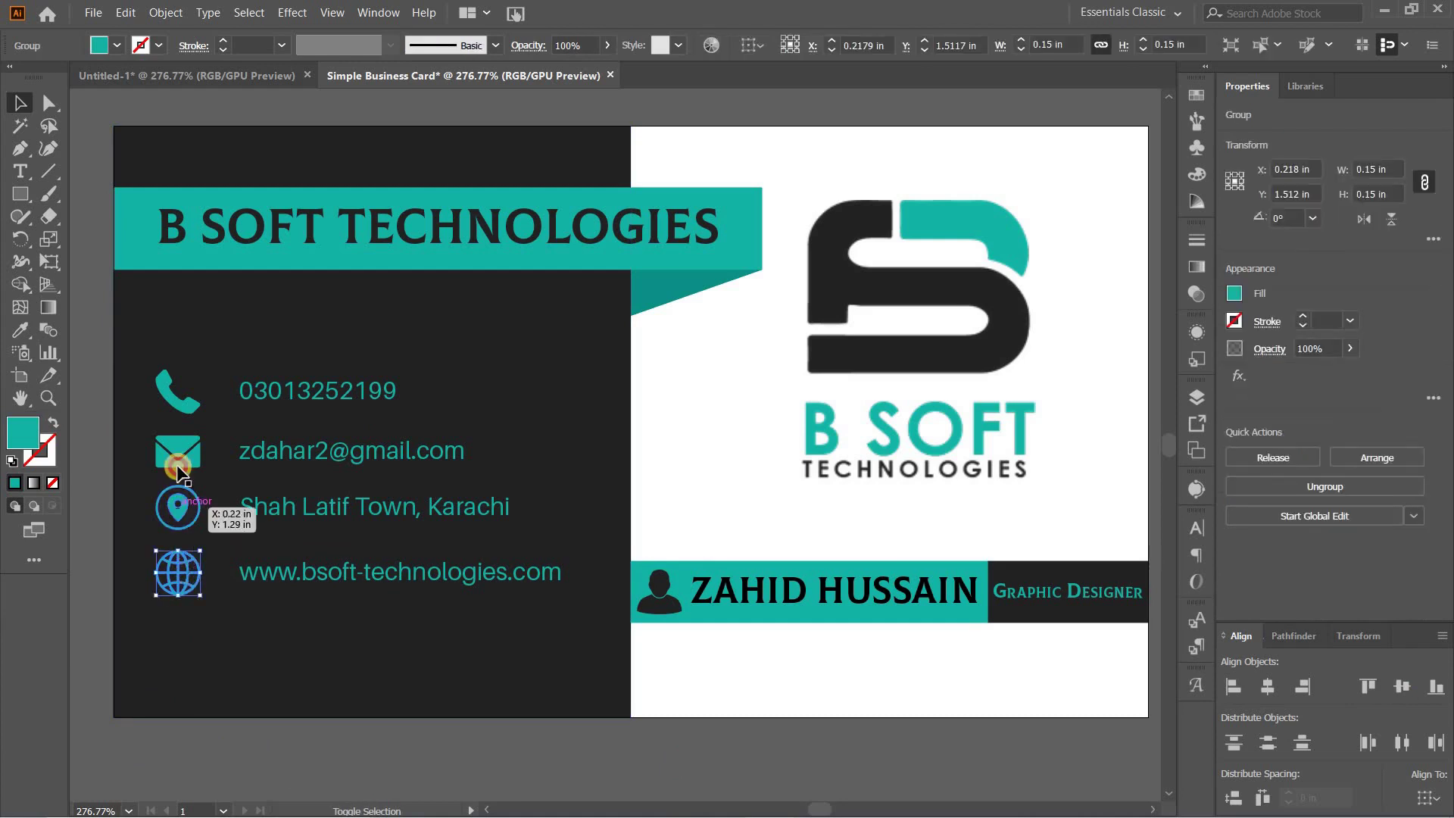
pyautogui.keyDown('shift'); pyautogui.click(176, 455); pyautogui.keyUp('shift')
pyautogui.keyDown('shift'); pyautogui.click(182, 405); pyautogui.keyUp('shift')
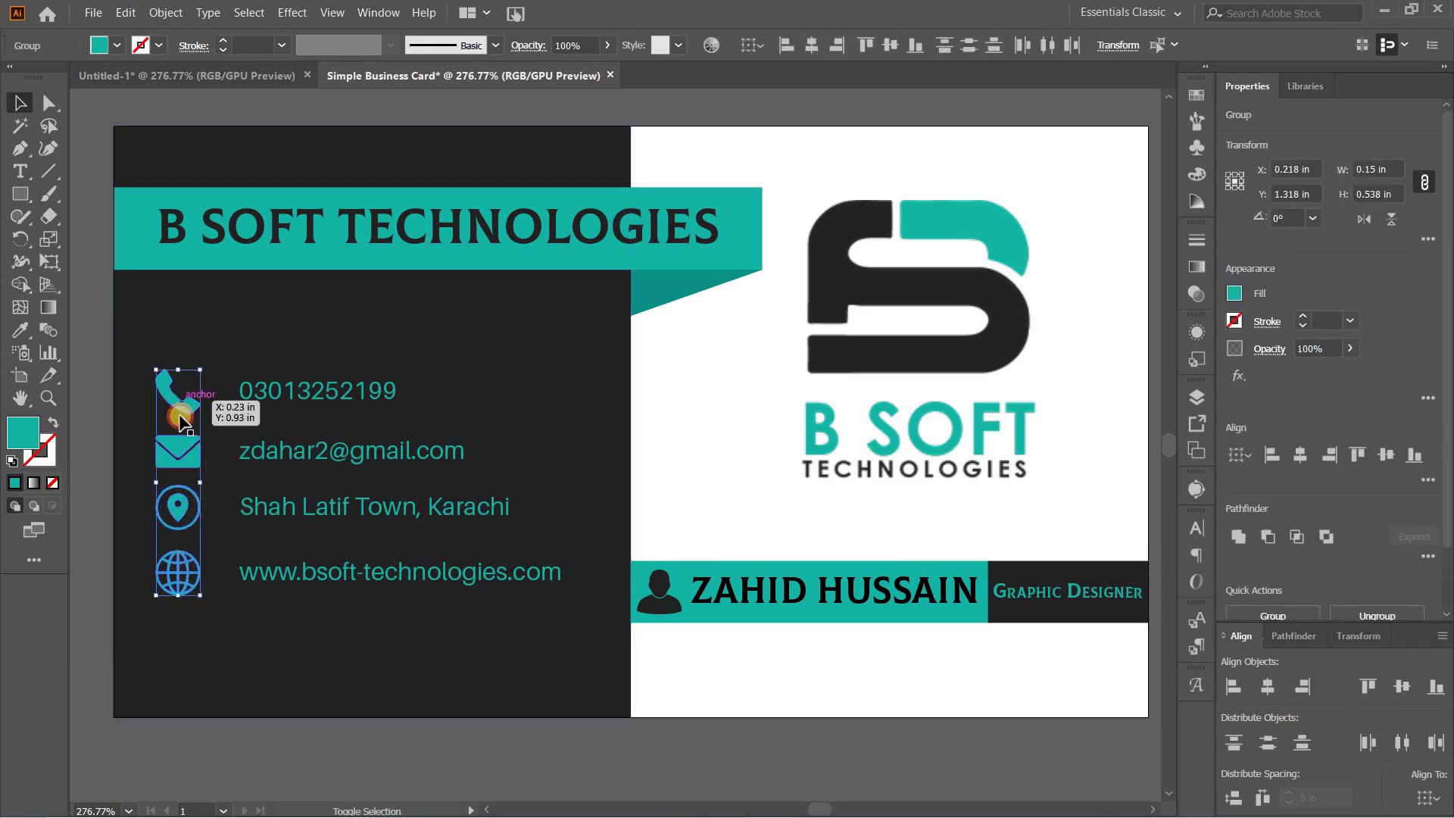
pyautogui.click(1427, 797)
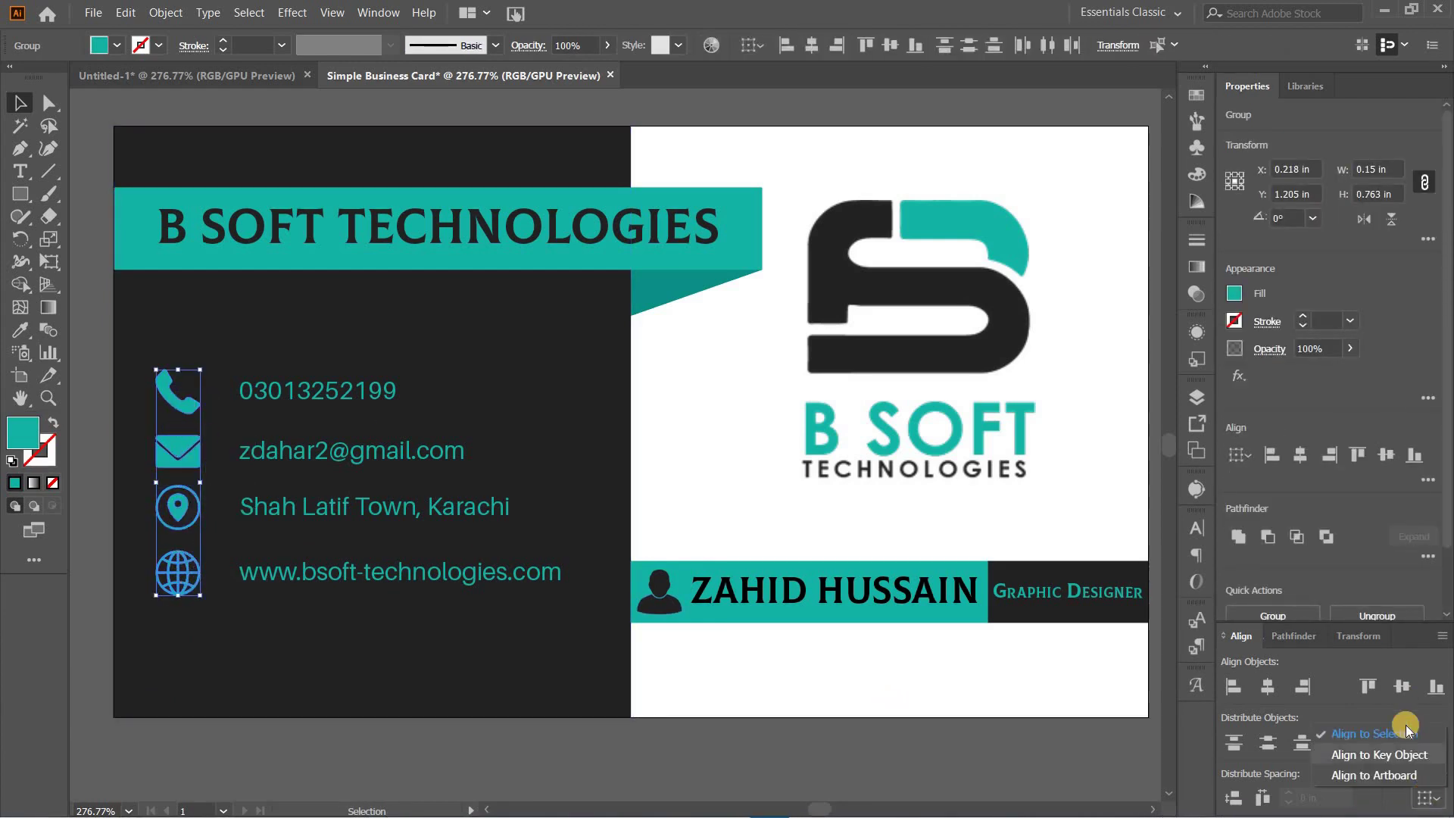
pyautogui.click(1363, 751)
pyautogui.click(1235, 794)
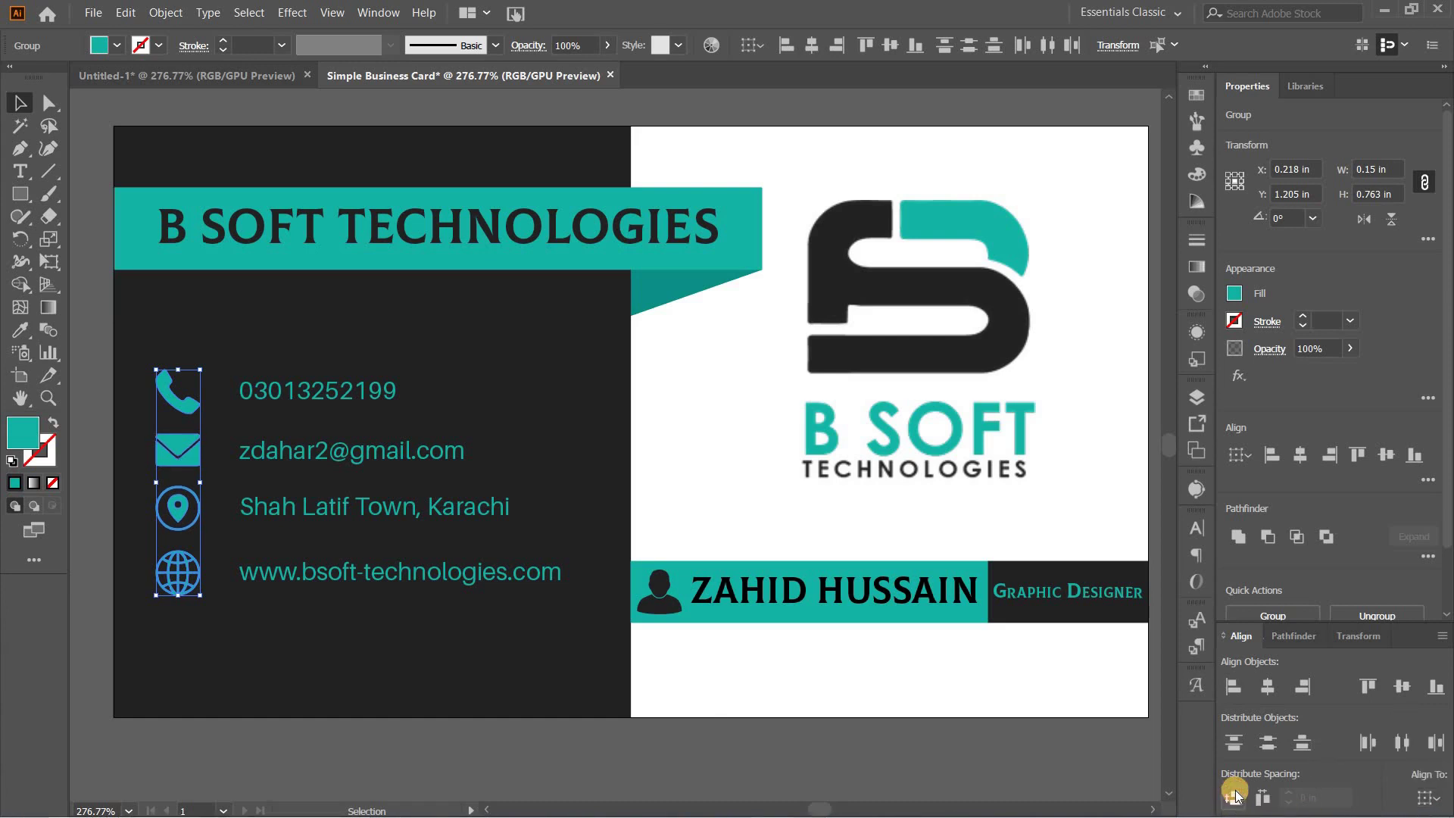
# Step: Distribute the four contact text lines with even vertical spacing
pyautogui.click(319, 533)
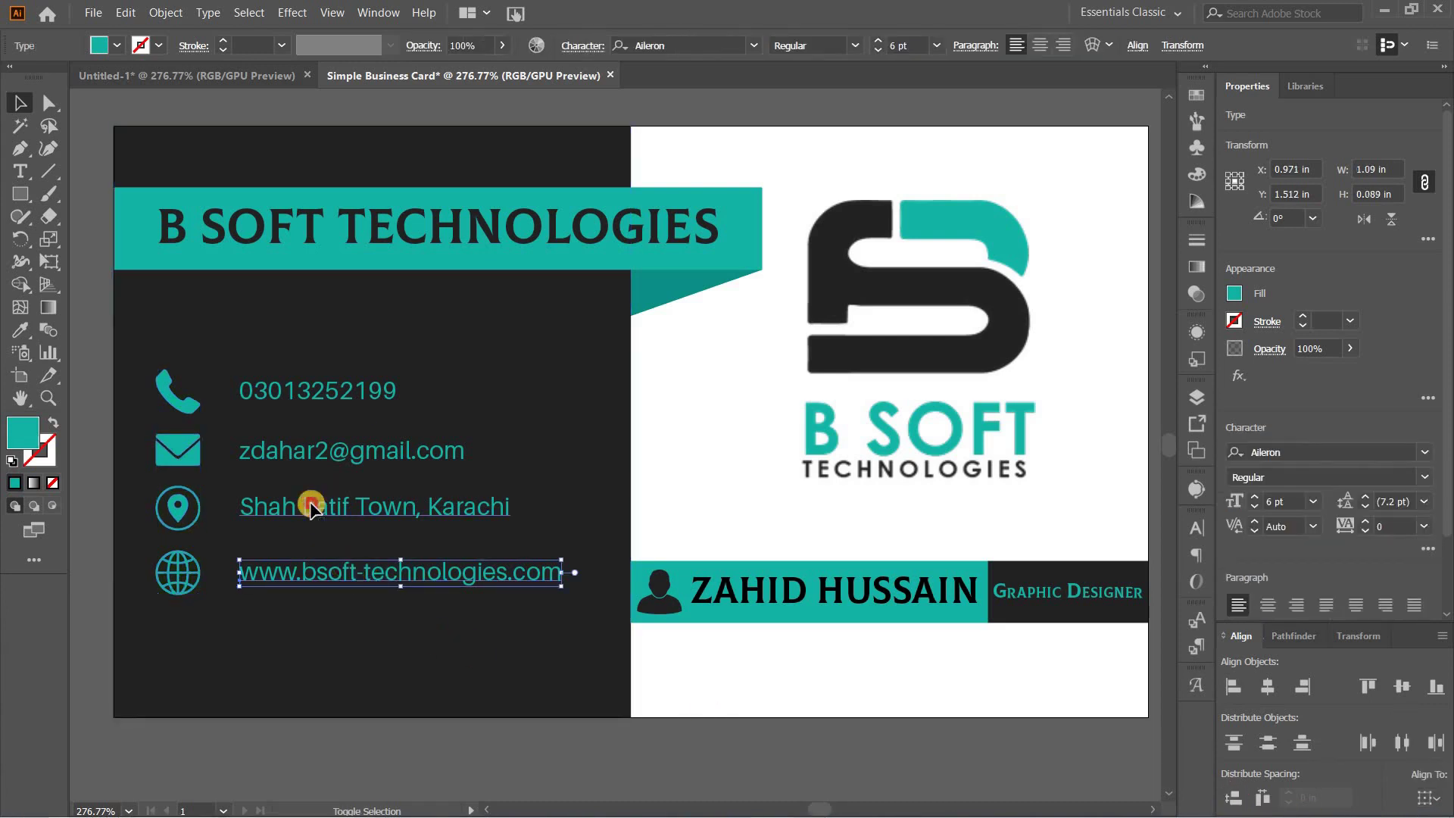
pyautogui.keyDown('shift'); pyautogui.click(308, 504); pyautogui.keyUp('shift')
pyautogui.keyDown('shift'); pyautogui.click(307, 452); pyautogui.keyUp('shift')
pyautogui.keyDown('shift'); pyautogui.click(301, 399); pyautogui.keyUp('shift')
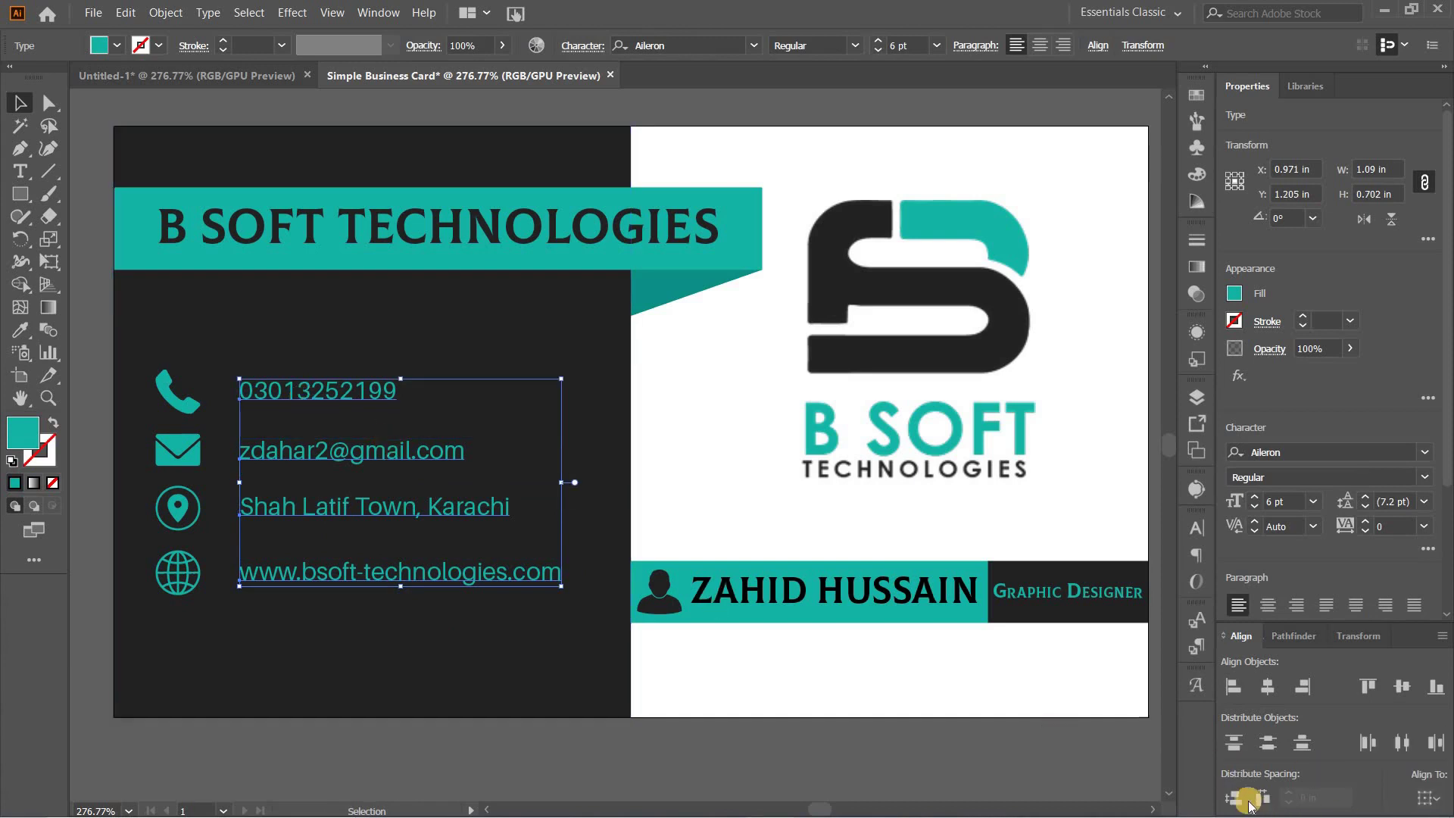
pyautogui.click(1235, 798)
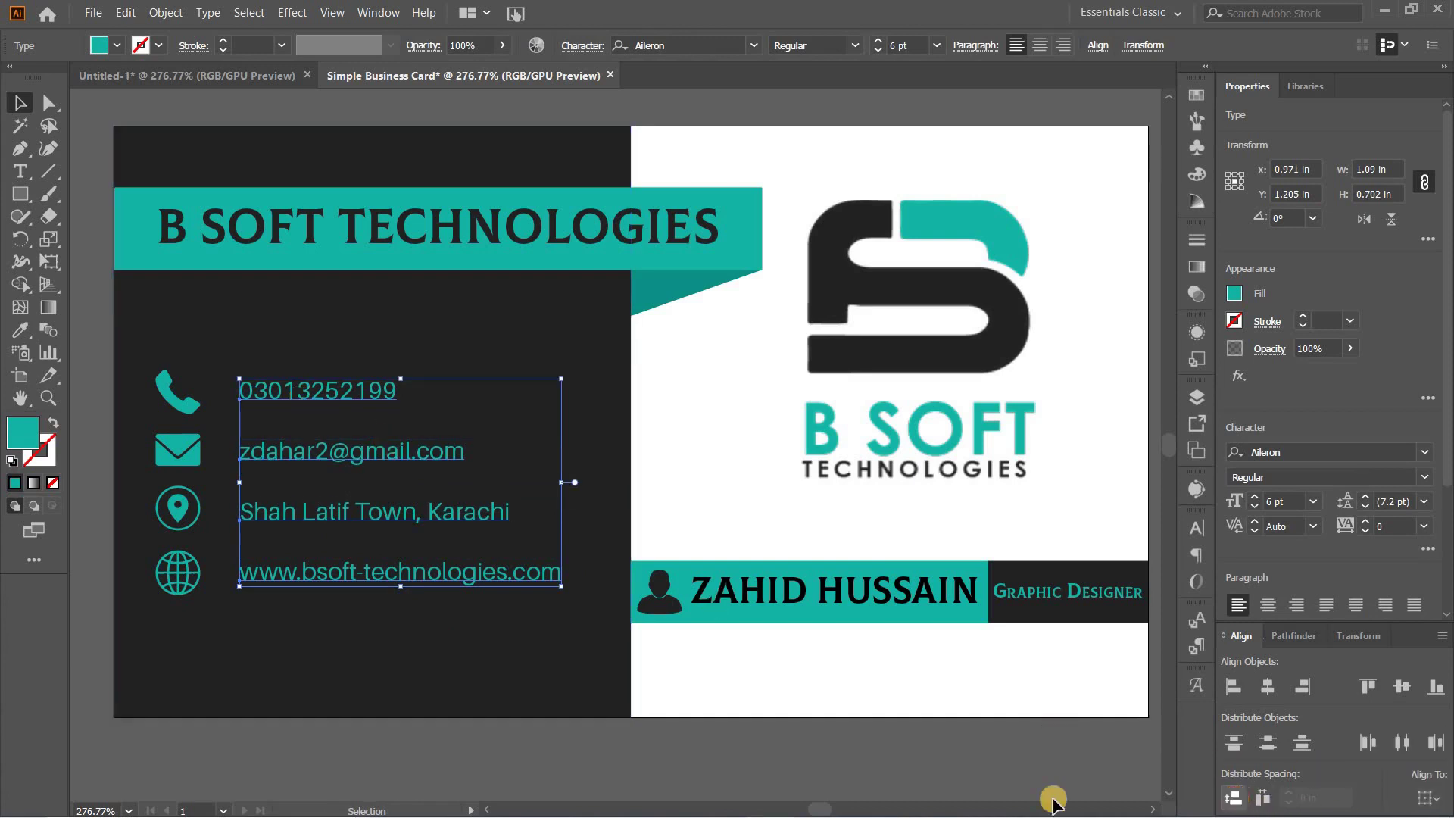
pyautogui.click(465, 739)
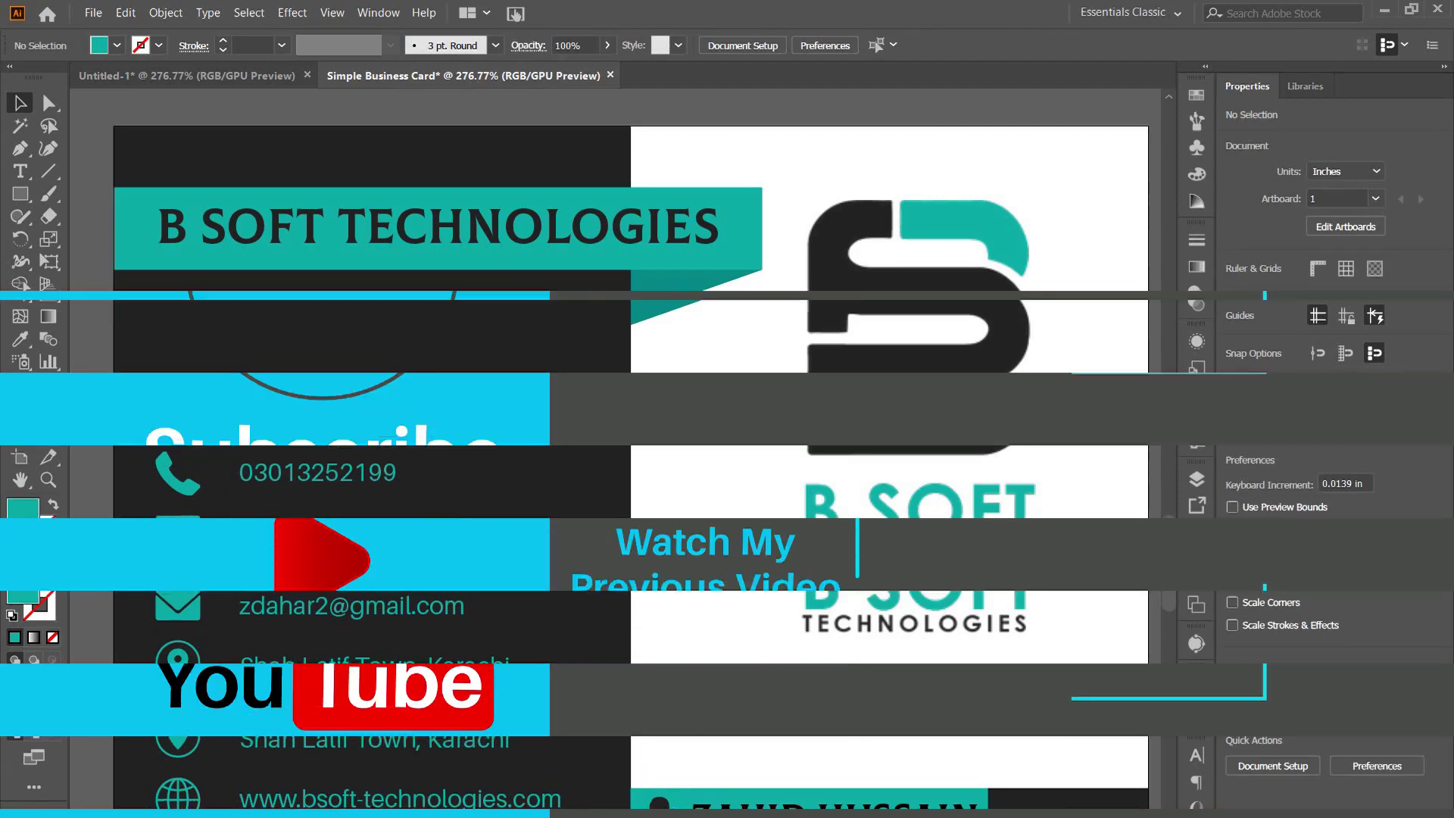